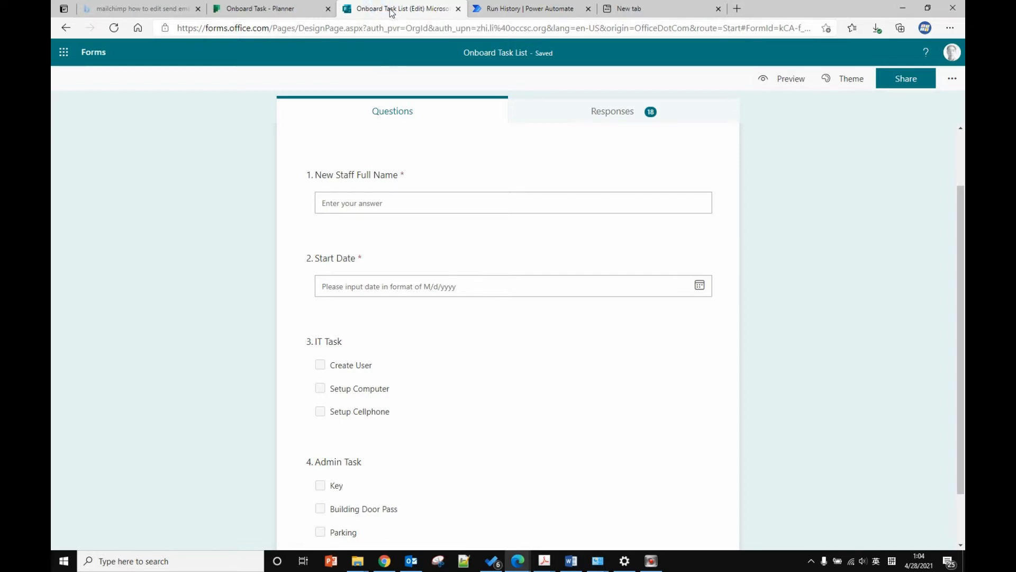
Check the Onboard Task board in Planner, then preview the Onboard Task List form with Create User and Setup Computer ticked under IT Task.
left_click(289, 9)
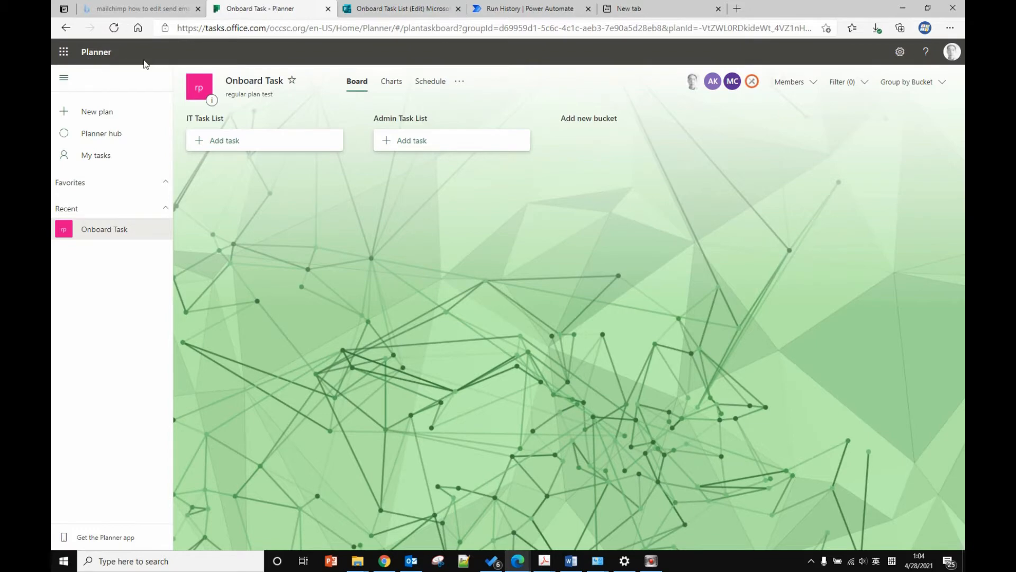
left_click(418, 9)
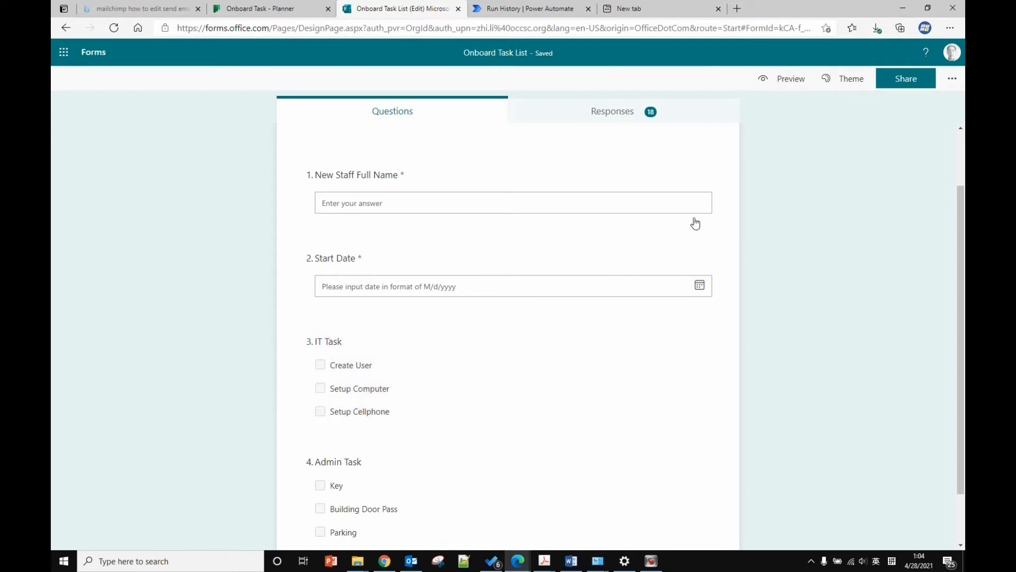
left_click(780, 82)
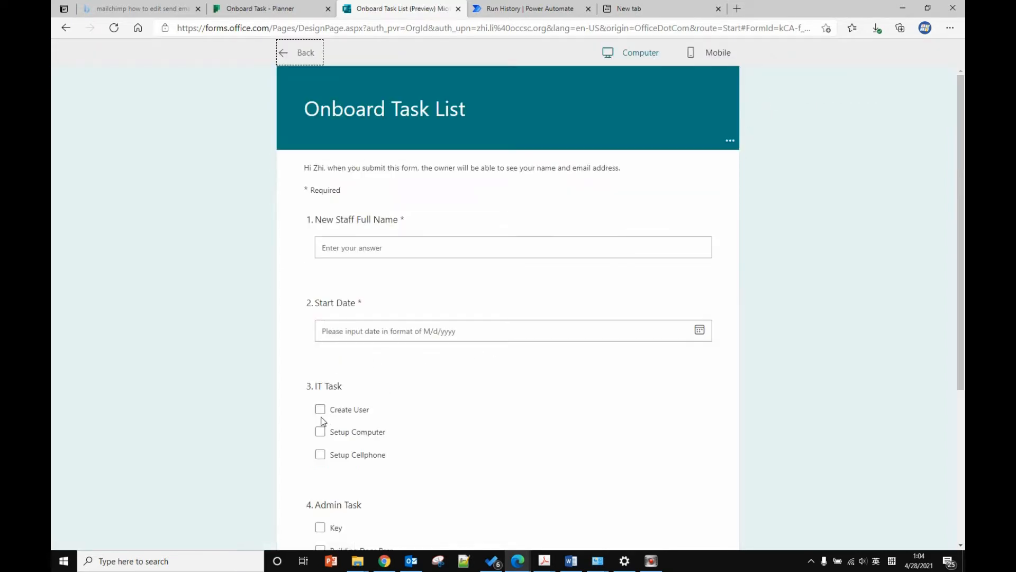
left_click(320, 410)
left_click(321, 432)
scroll(397, 433, "down", 1)
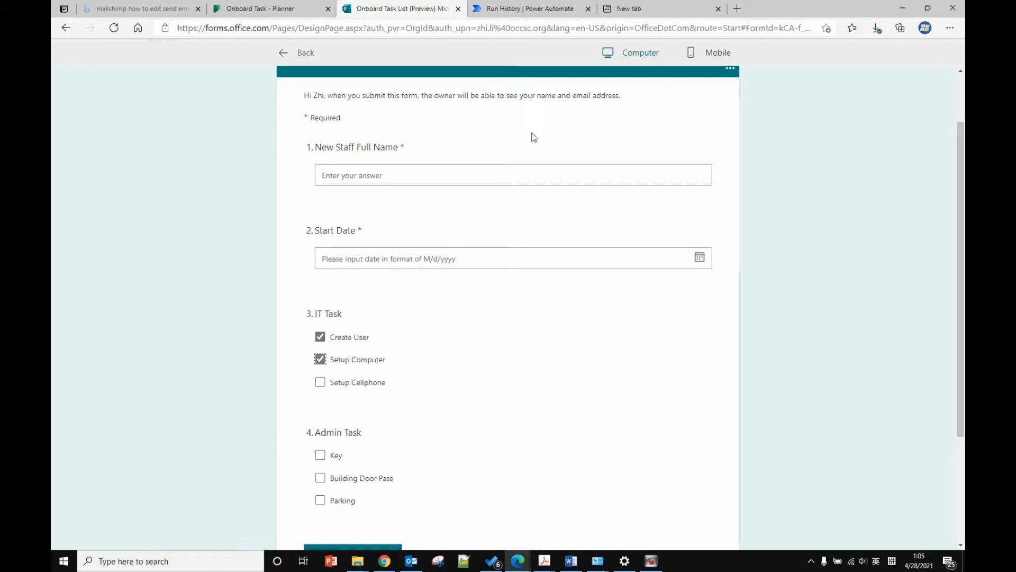
In Power Automate, create an automated cloud flow named "task list for new staff" triggered by Microsoft Forms' When a new response is submitted.
left_click(543, 13)
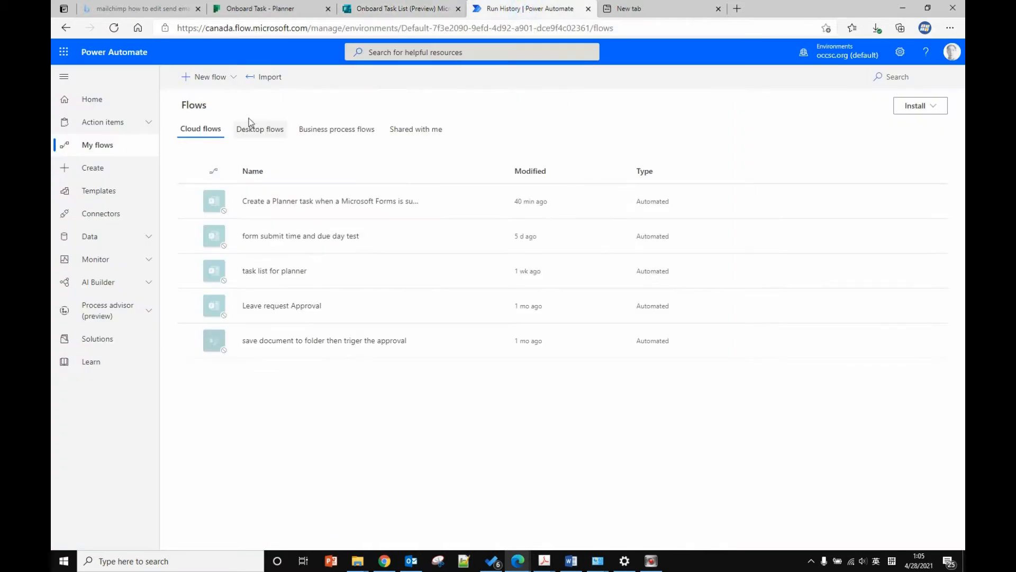
left_click(228, 81)
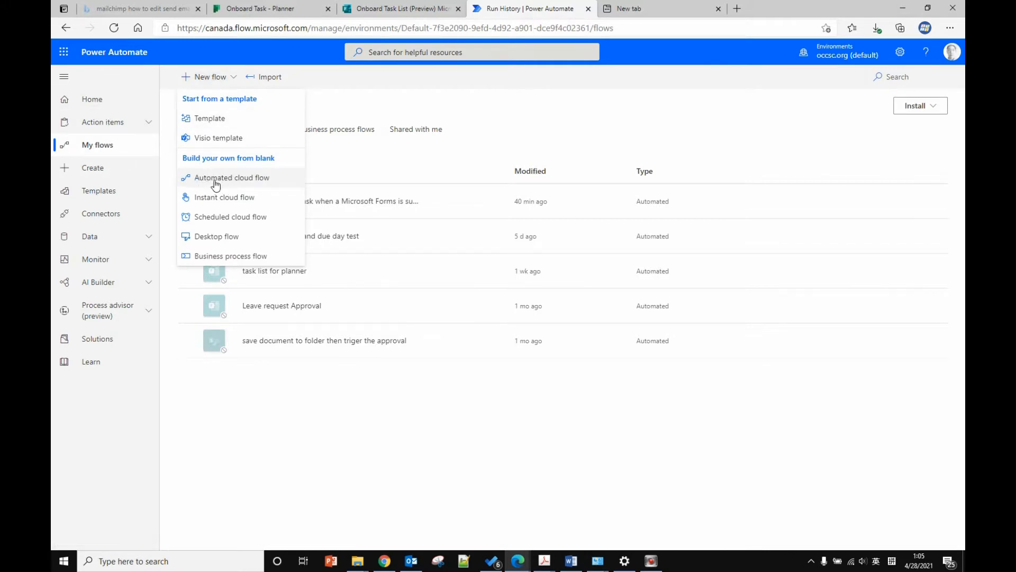
left_click(260, 179)
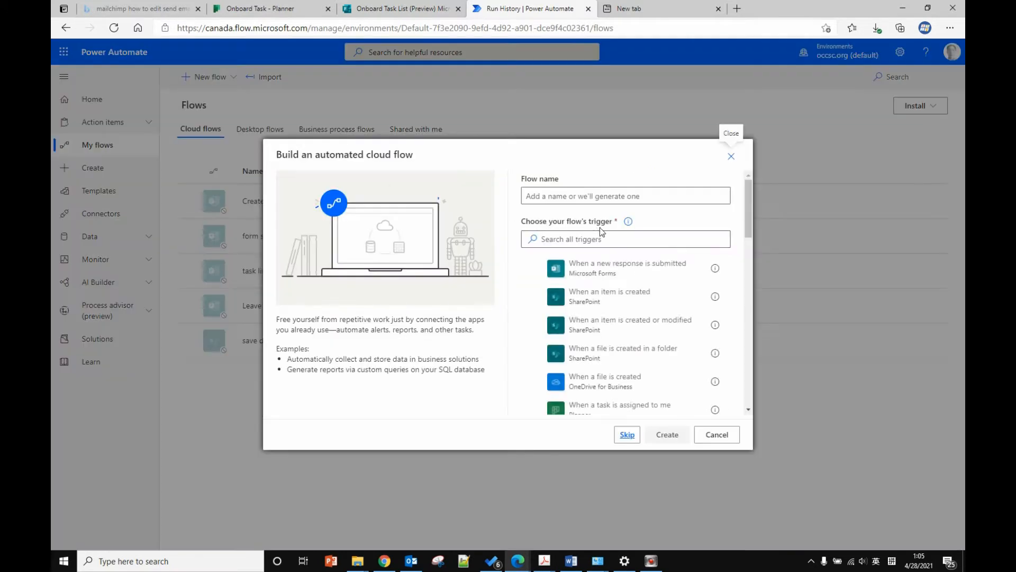
left_click(563, 197)
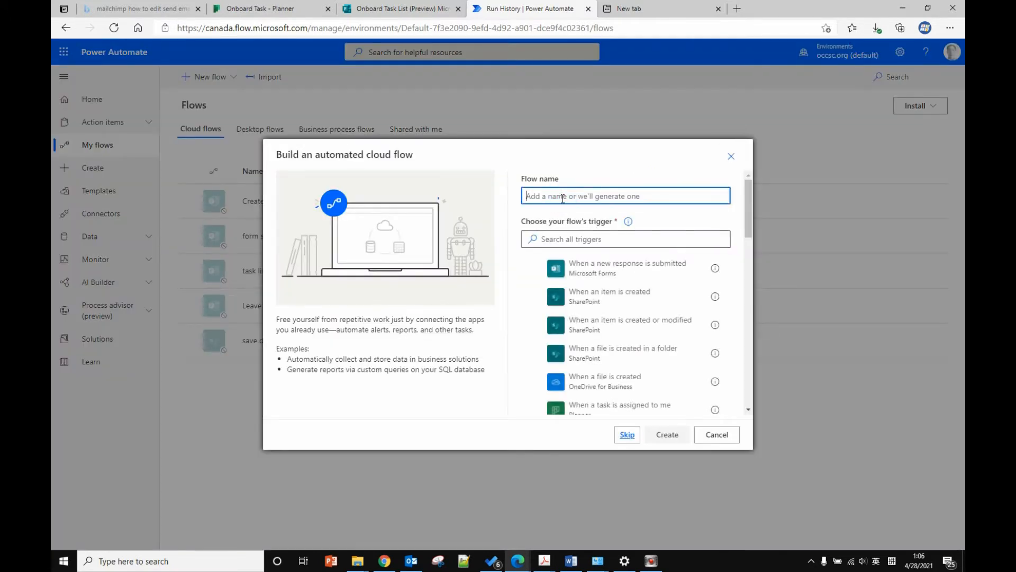
type("task list for new s")
type("taff")
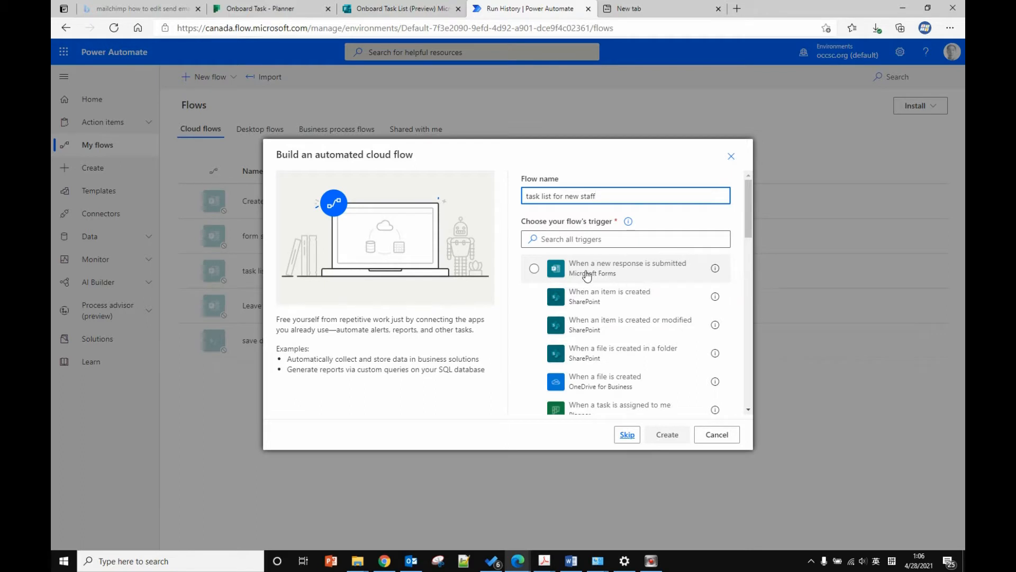
left_click(585, 281)
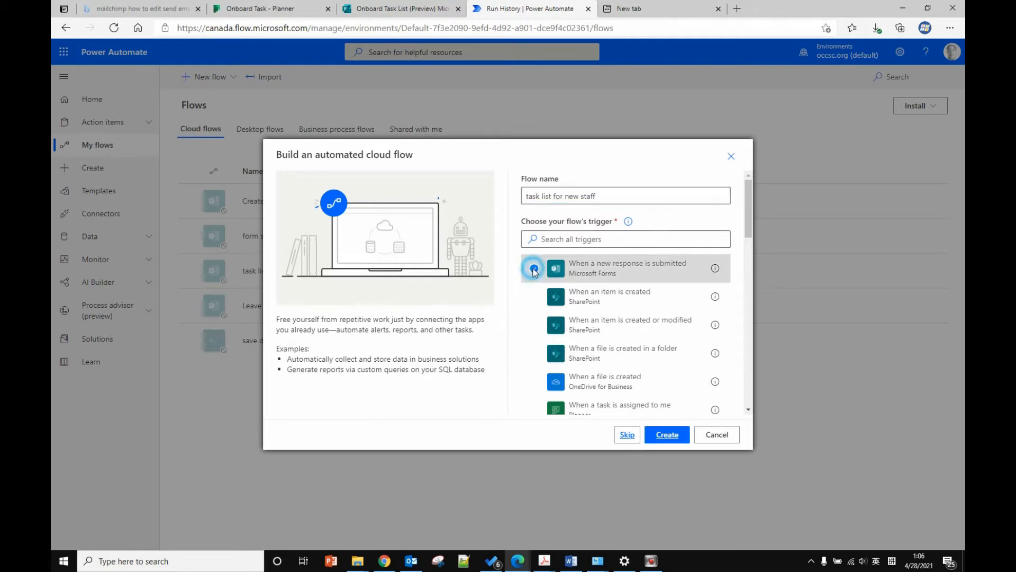
left_click(666, 433)
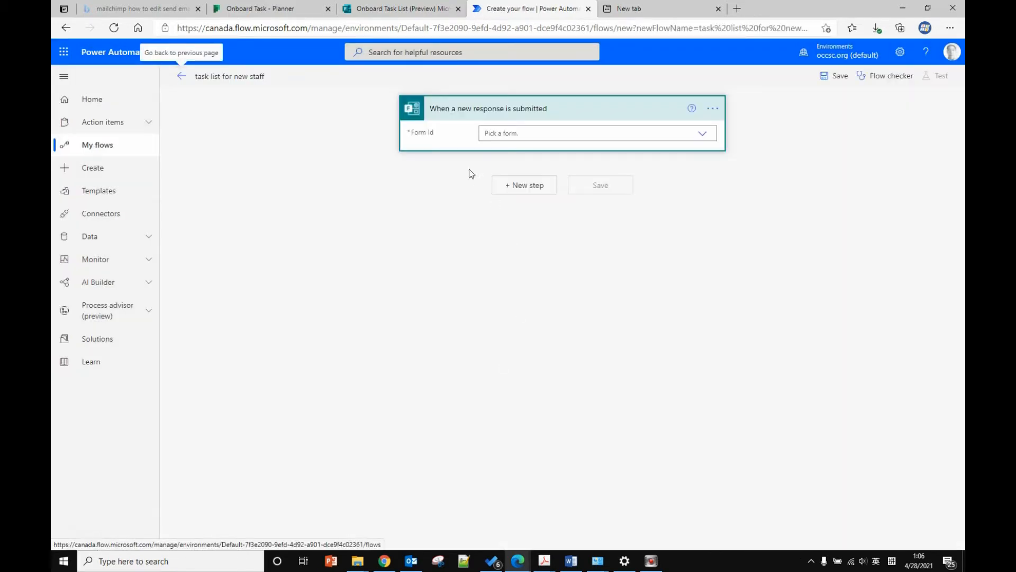
Set the trigger's Form Id to Onboard Task List, checking the form's title in Microsoft Forms.
left_click(537, 132)
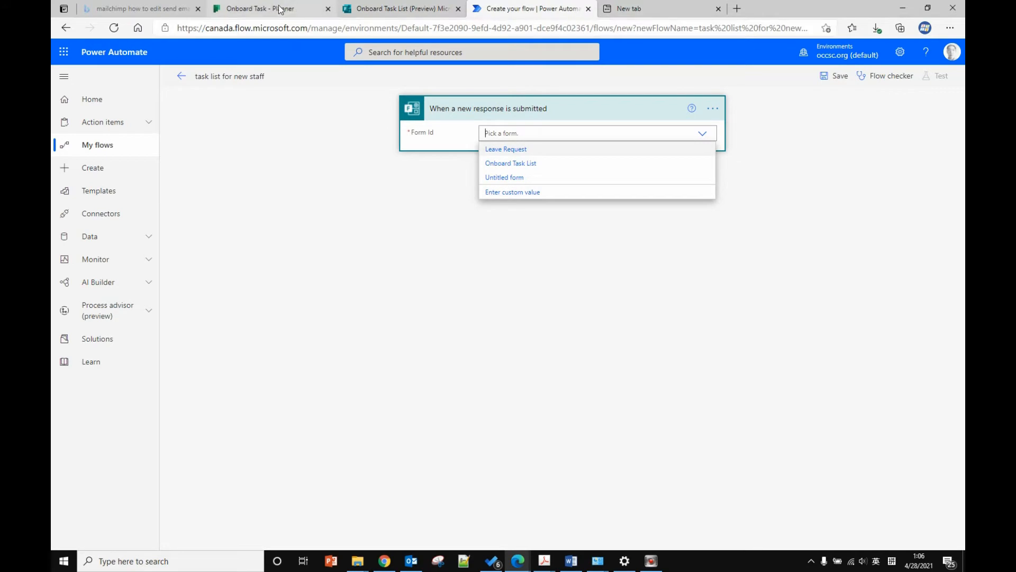
left_click(379, 9)
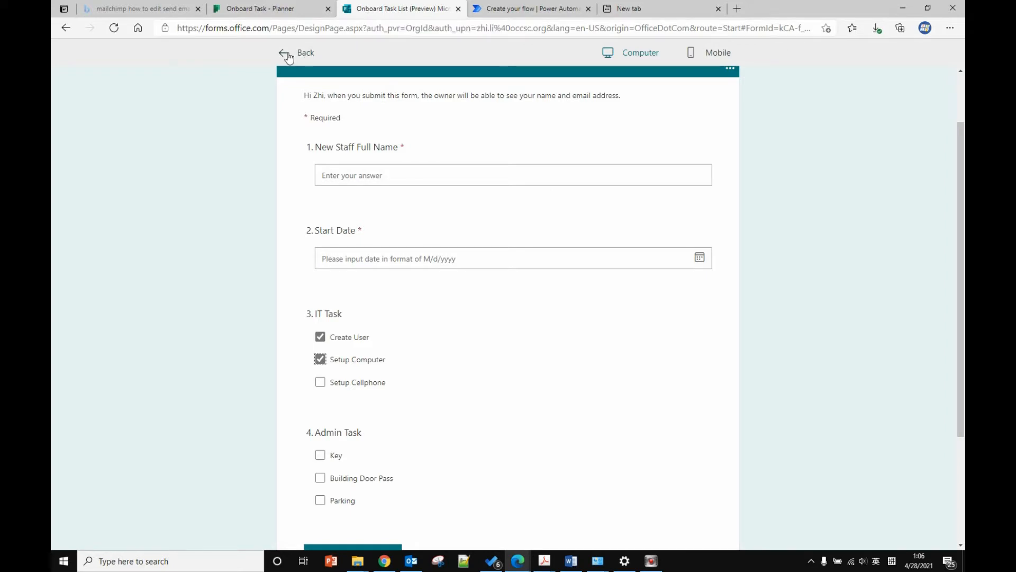
left_click(490, 12)
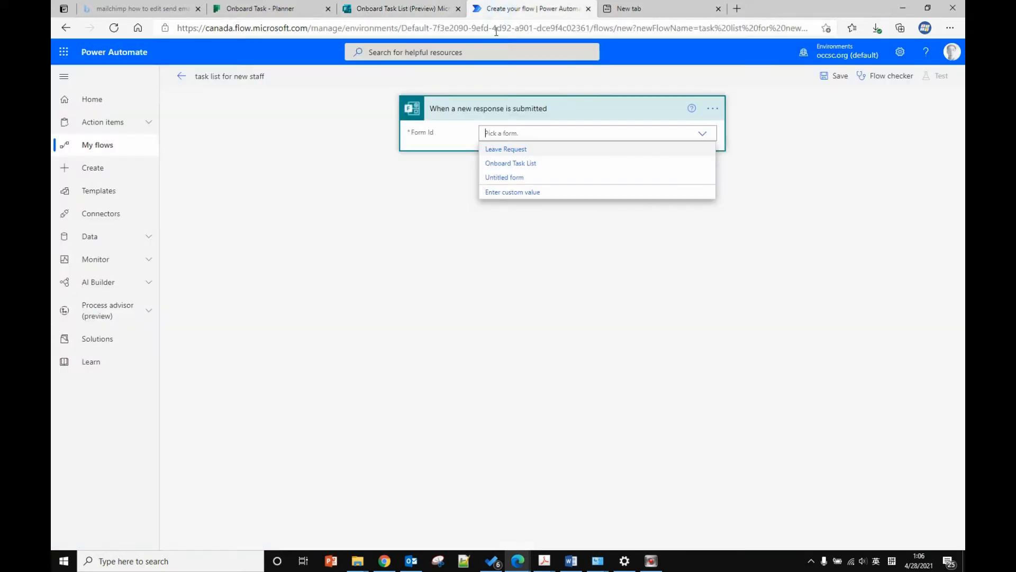
left_click(493, 164)
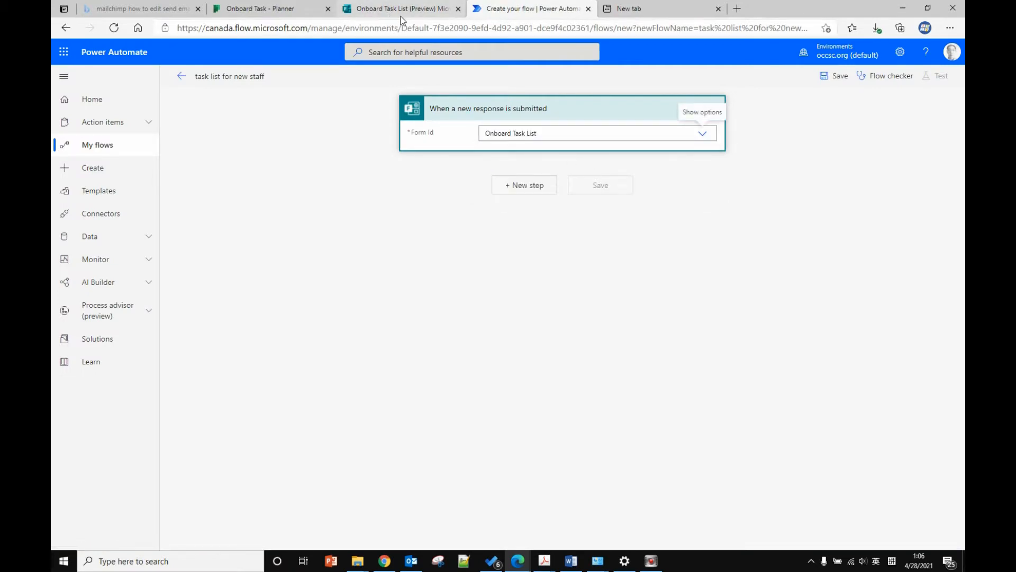
Add the Microsoft Forms action Get response details after the trigger, searching for "form".
left_click(524, 188)
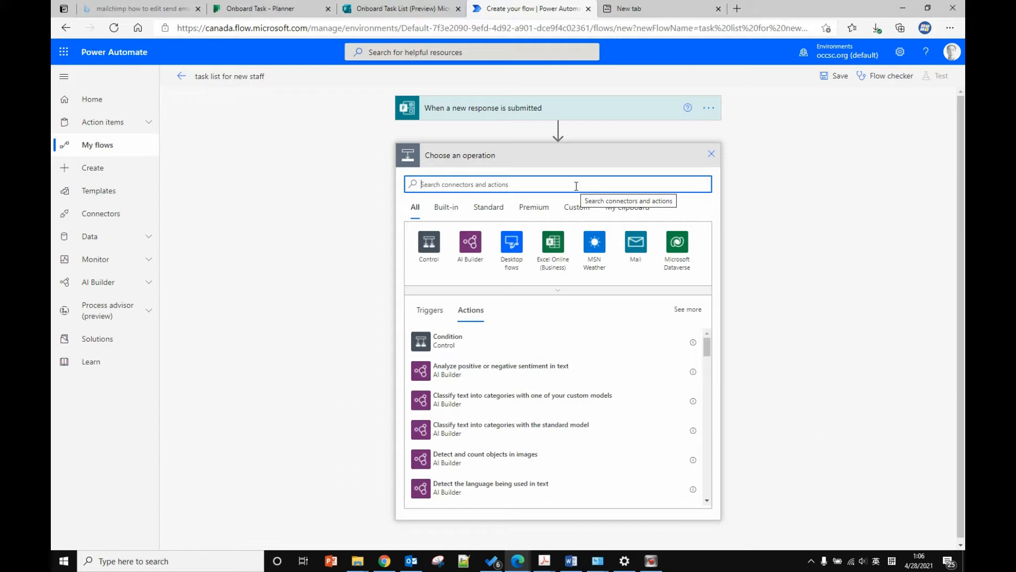
type("form")
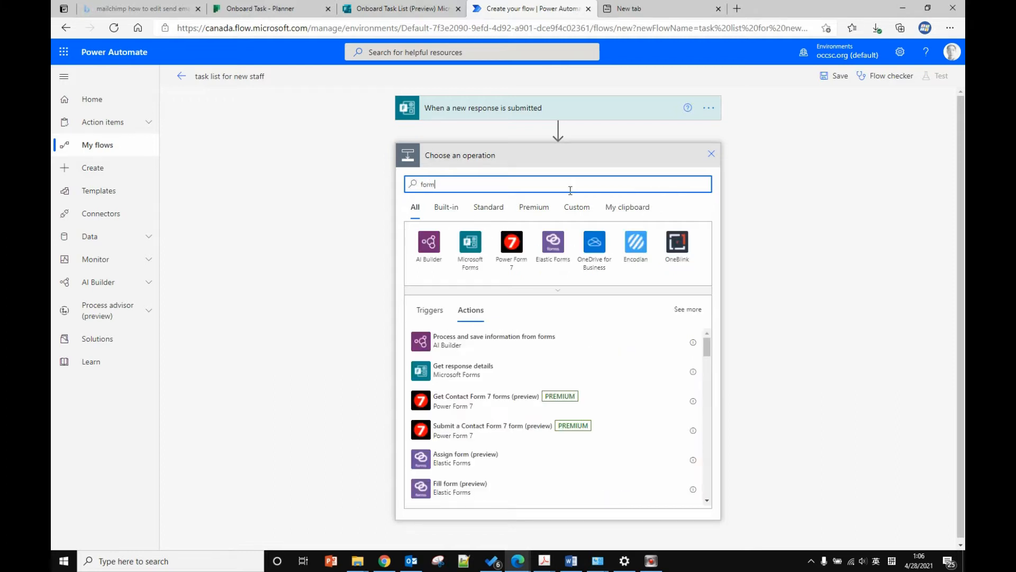
left_click(473, 264)
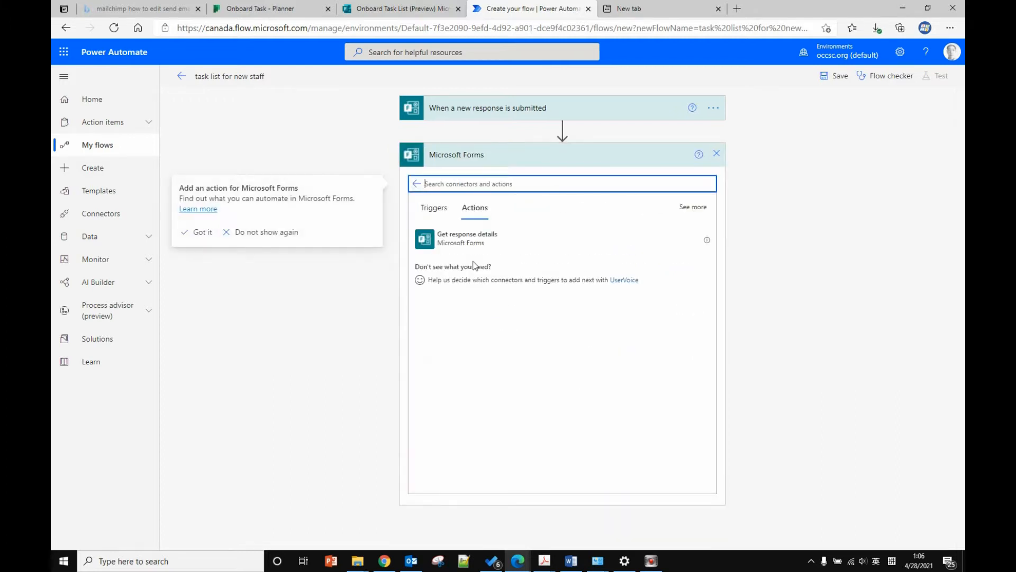
left_click(509, 244)
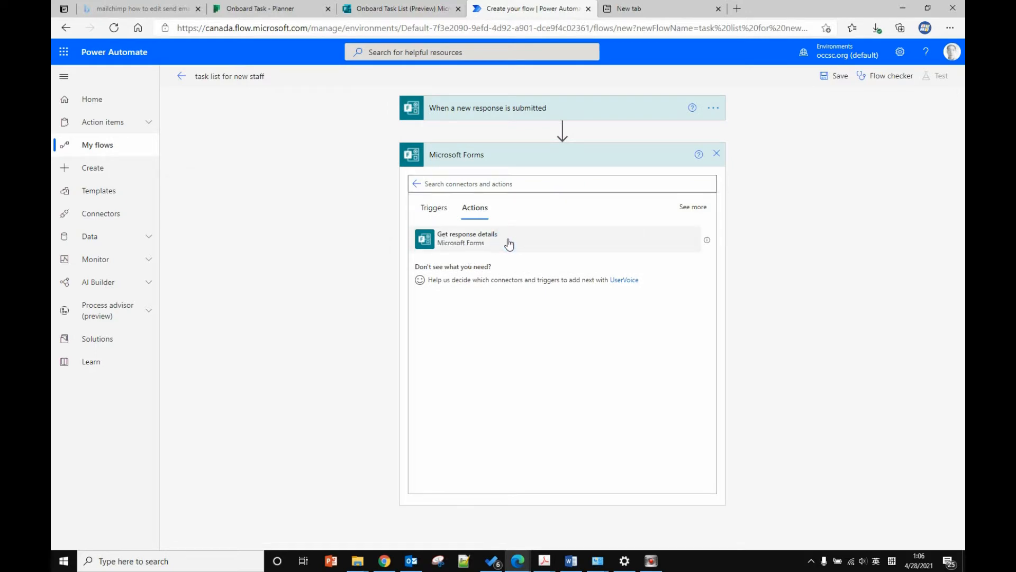
left_click(510, 243)
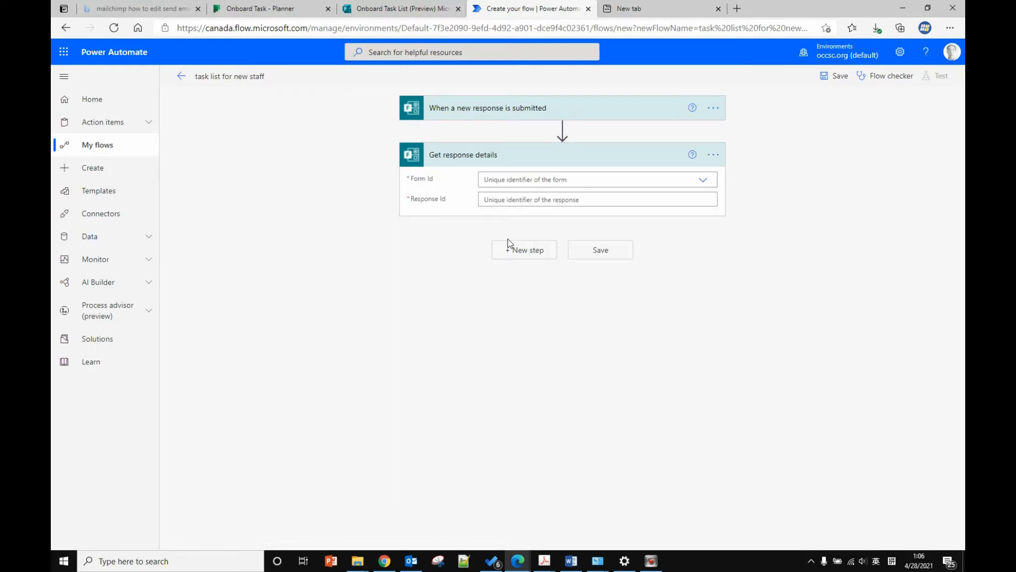
Configure Get response details with the Onboard Task List form and the trigger's dynamic Response Id, and start adding another action below it.
left_click(533, 180)
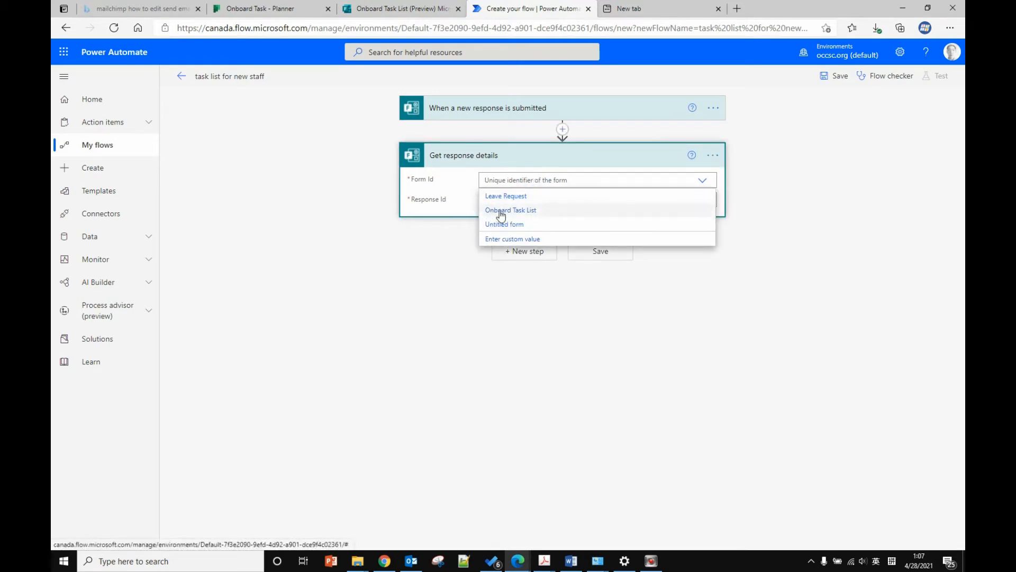
left_click(493, 210)
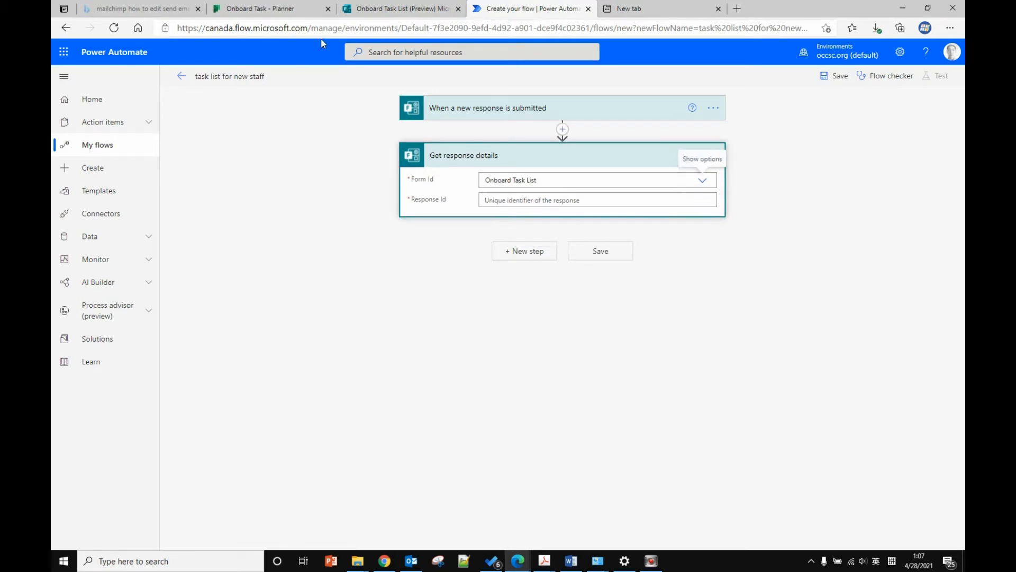
left_click(508, 200)
left_click(800, 299)
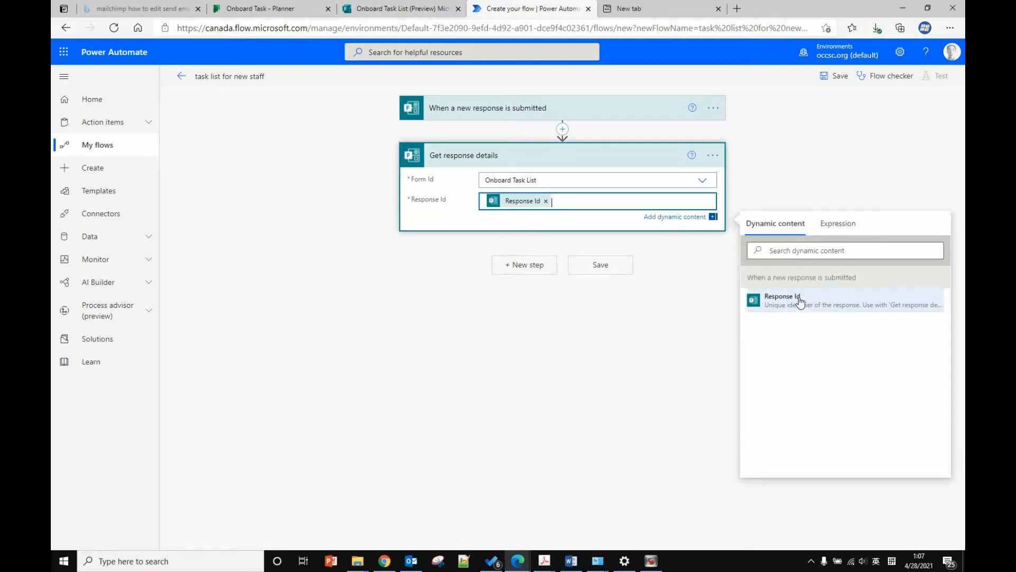
left_click(573, 302)
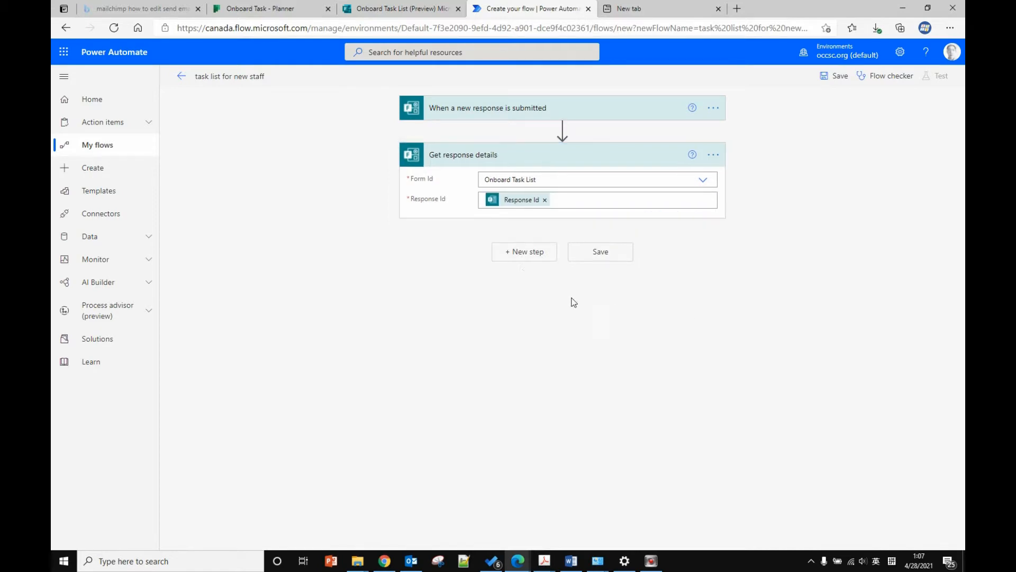
left_click(519, 253)
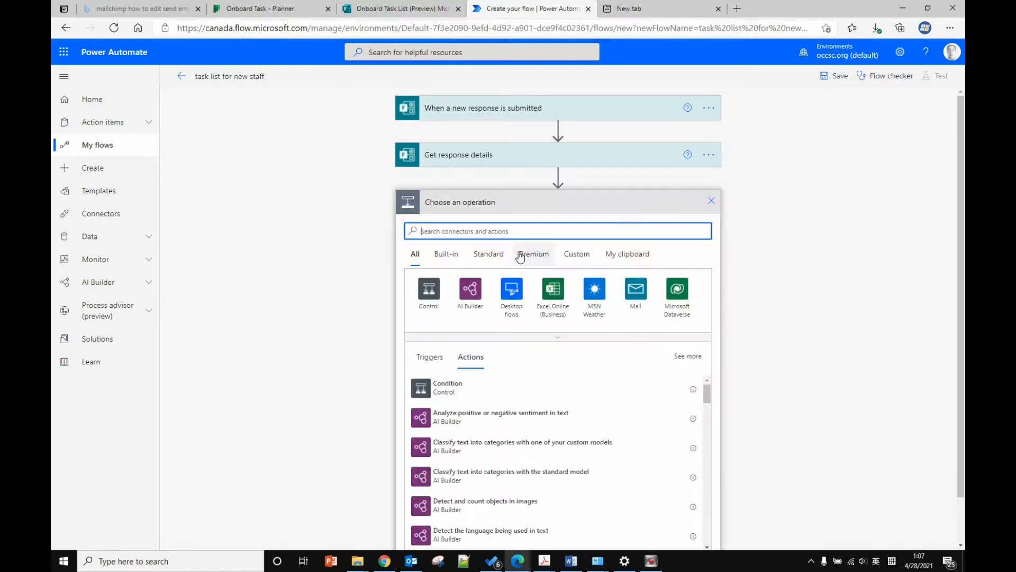
In the Microsoft Forms preview, enter the new staff member's name, set the Start Date to 5/11/2021 and review the form down to Submit.
left_click(371, 9)
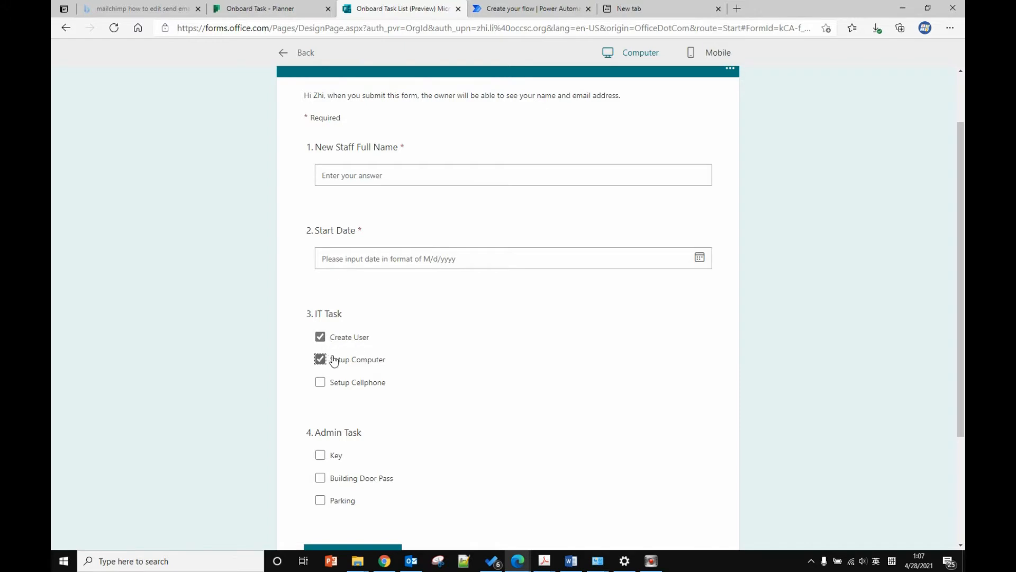
left_click(378, 179)
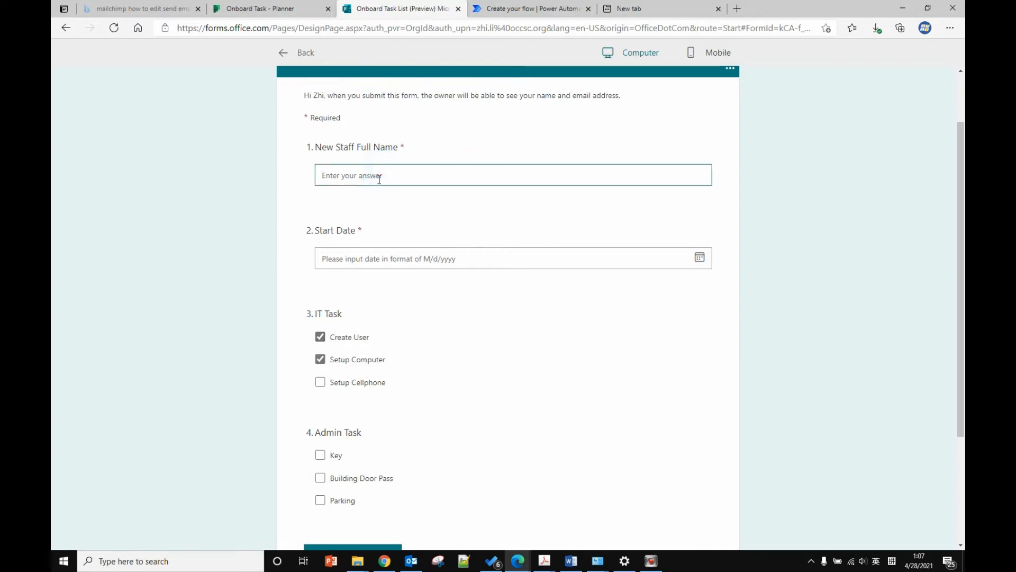
type("Mary")
left_click(364, 260)
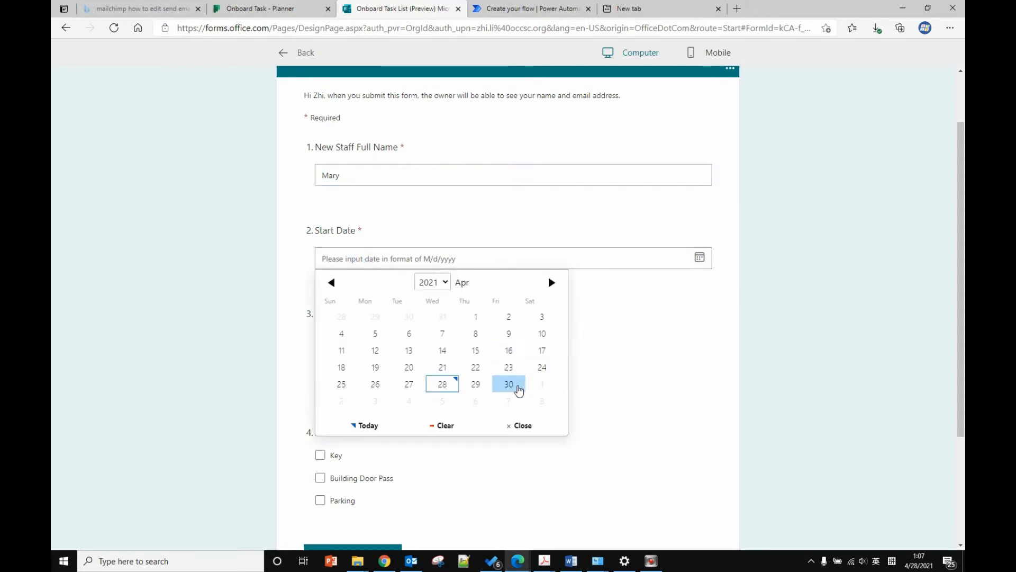
left_click(551, 283)
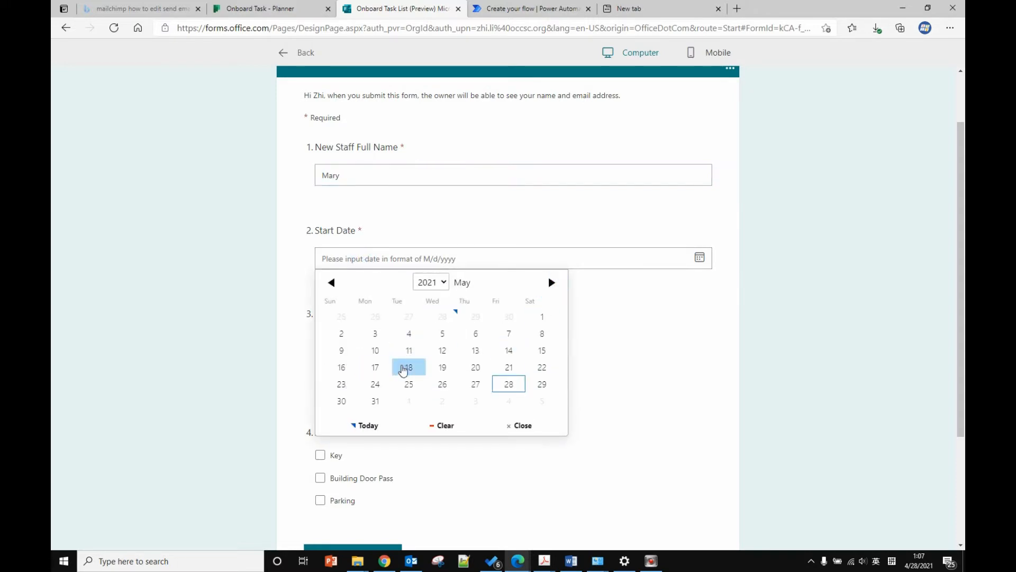
left_click(409, 350)
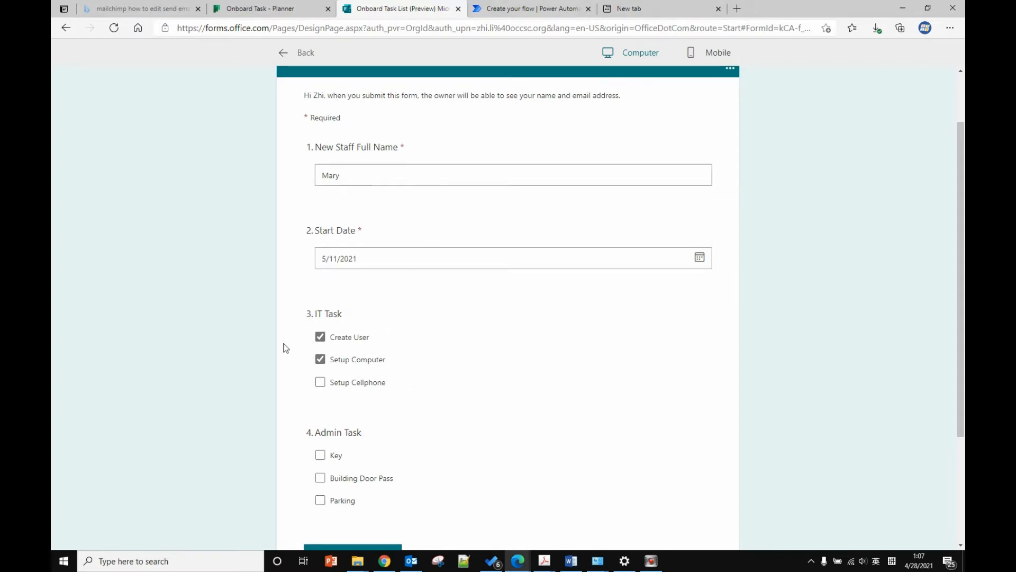
scroll(371, 487, "down", 1)
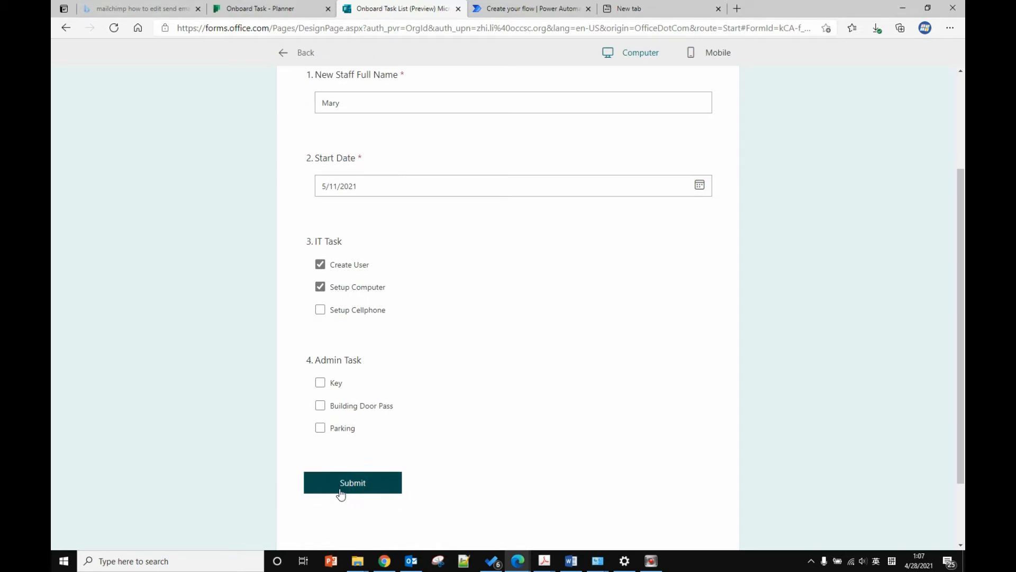
scroll(508, 254, "up", 2)
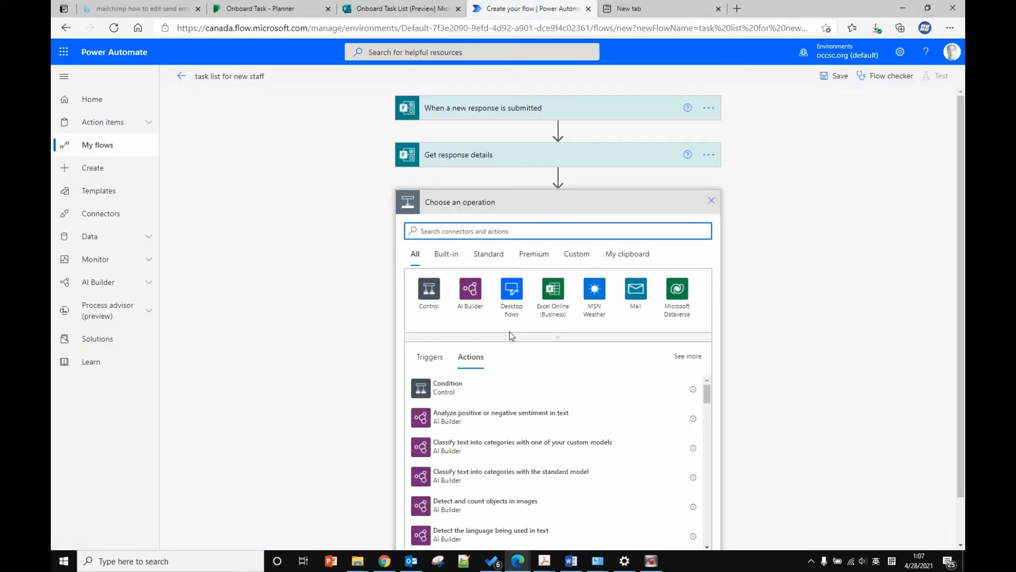
Add the Planner action Create a task after Get response details, searching for "planner".
left_click(460, 229)
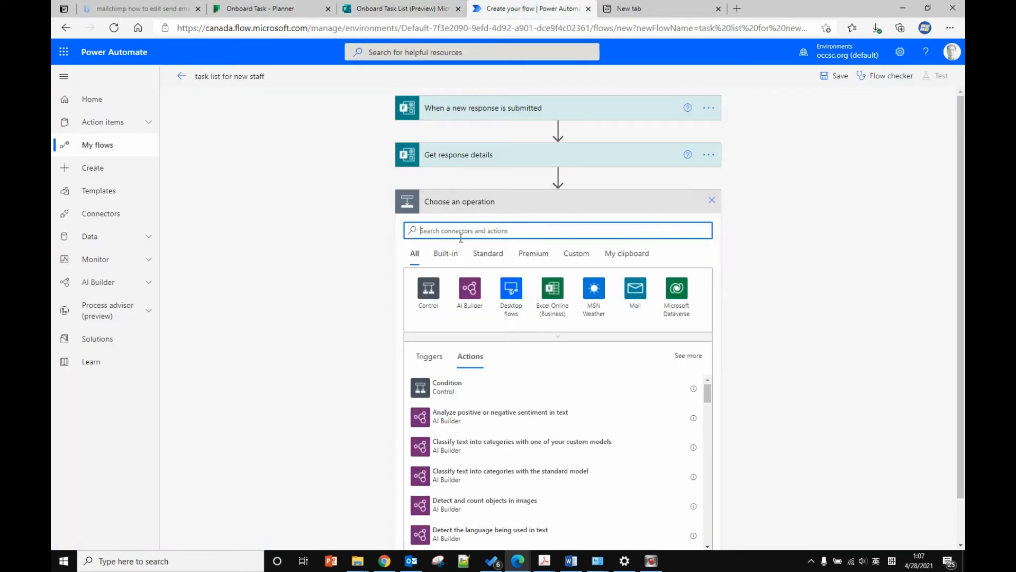
type("pl")
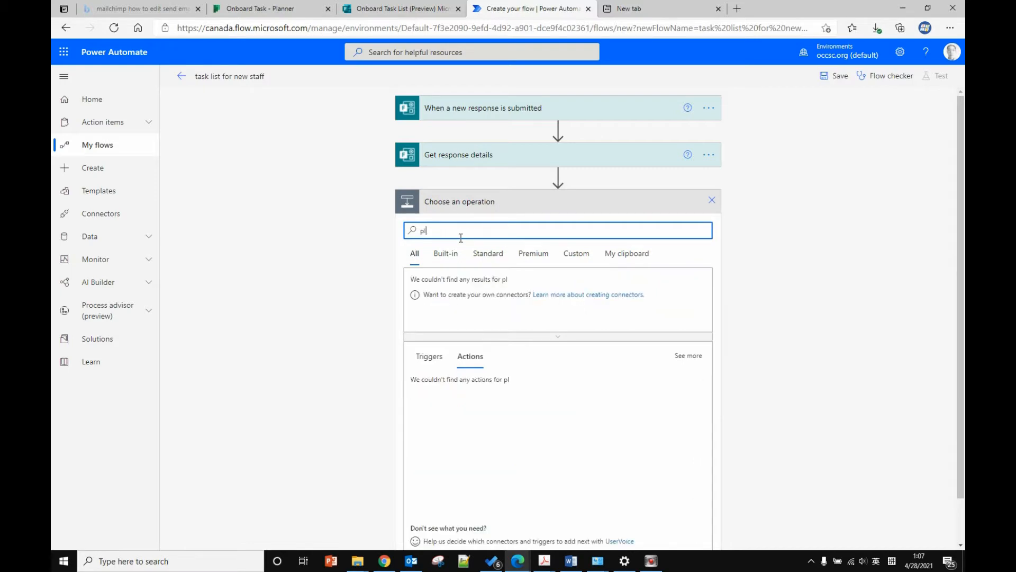
type("anner")
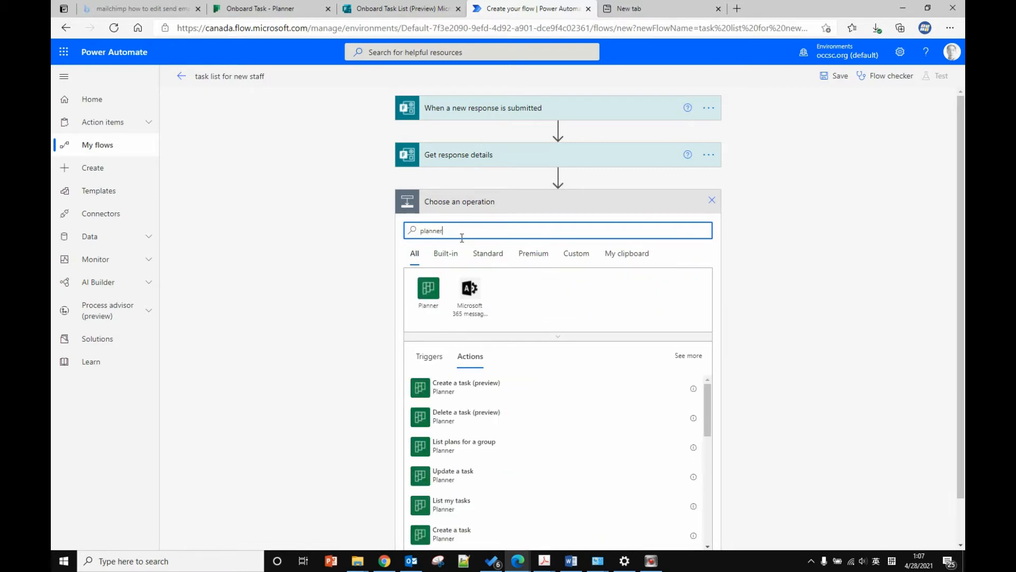
left_click(427, 289)
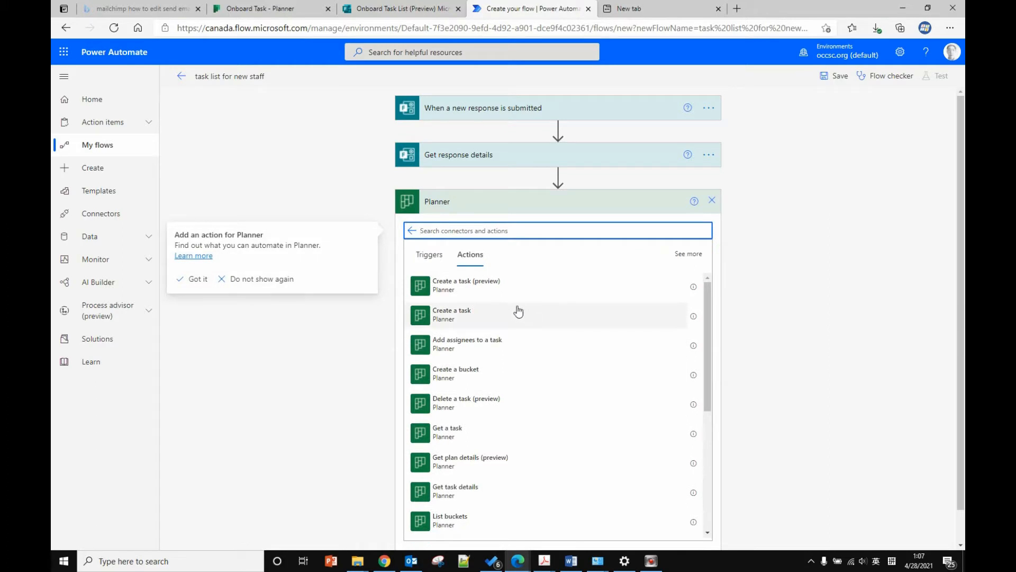
left_click(475, 319)
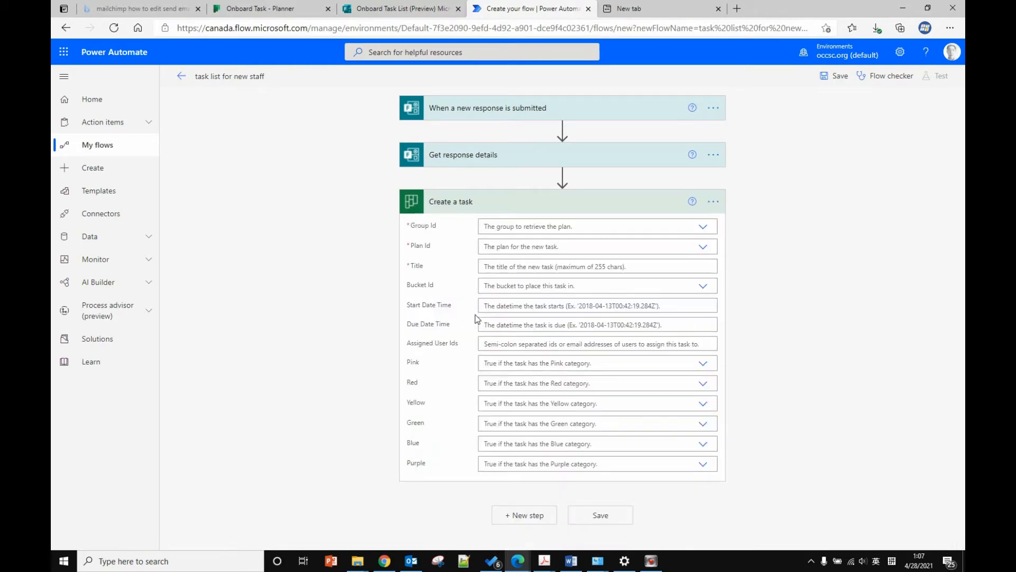
Set the task's Group Id to regular plan test and Plan Id to Onboard Task, checking both names in Planner.
left_click(533, 228)
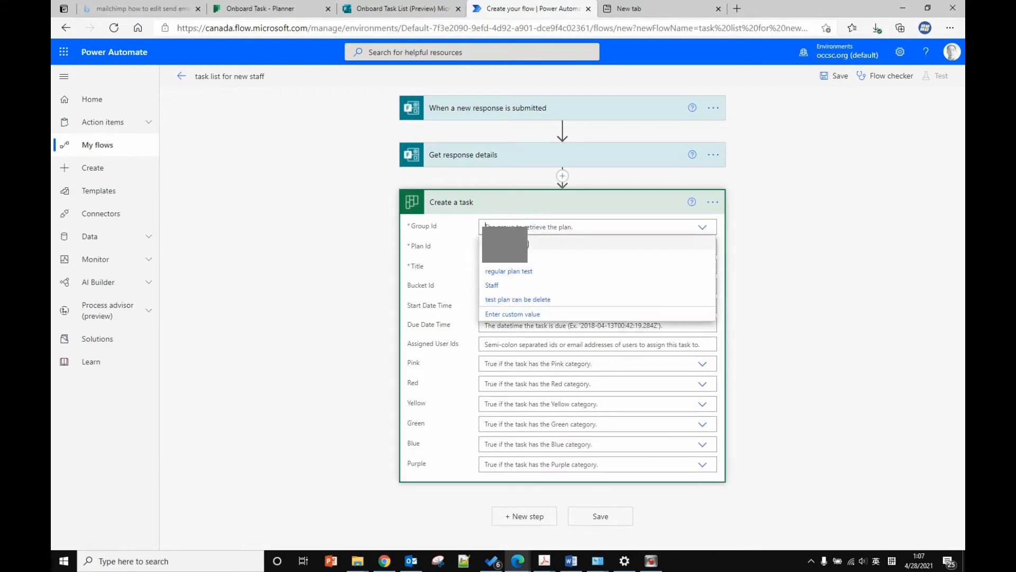
left_click(491, 271)
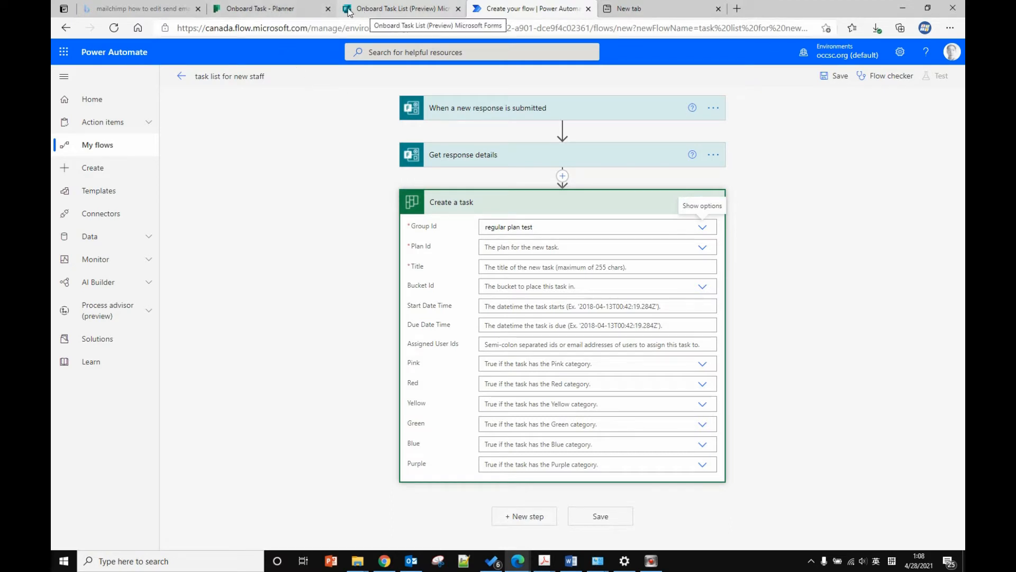
left_click(295, 10)
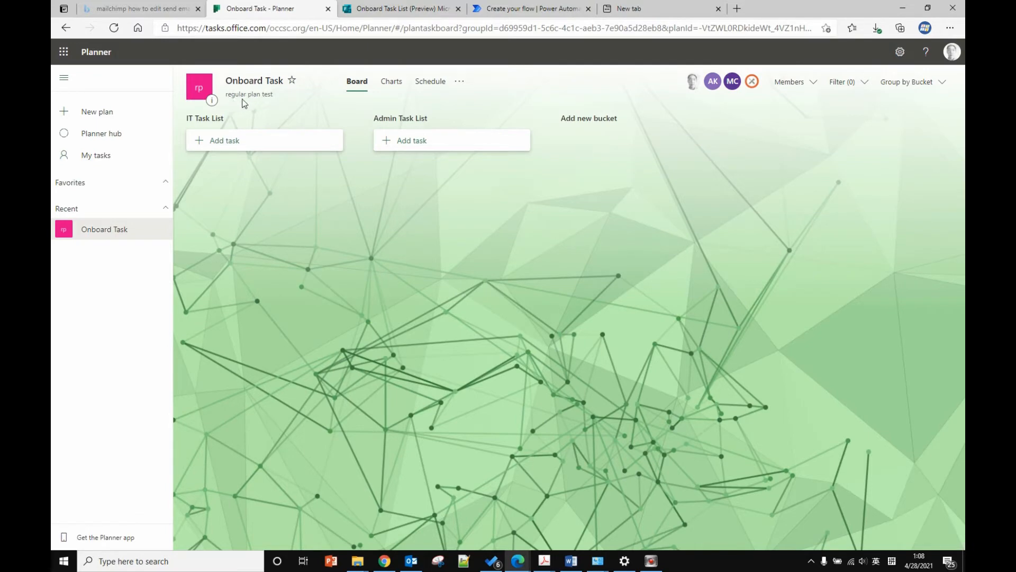
left_click(529, 9)
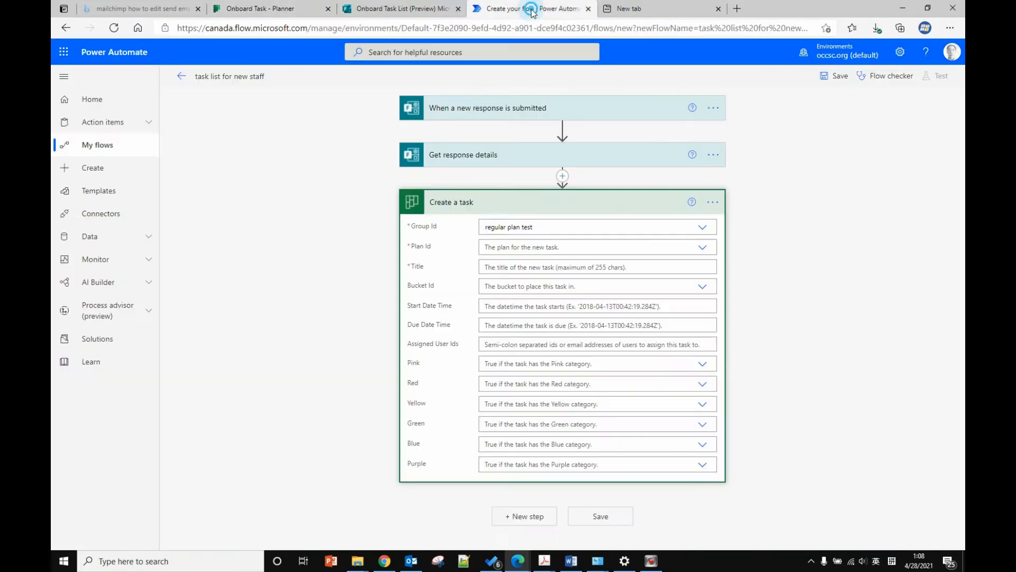
left_click(506, 248)
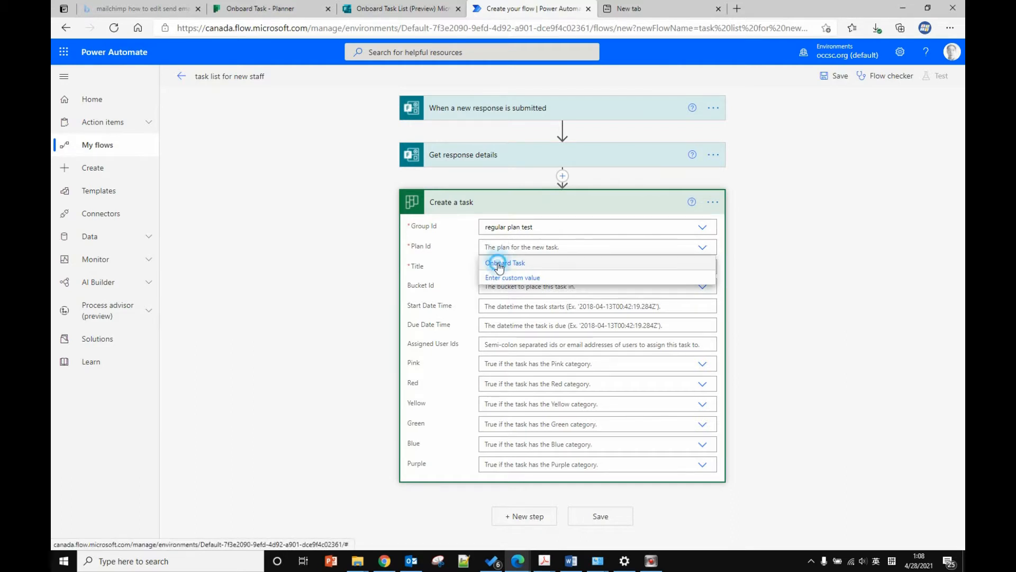
left_click(496, 262)
left_click(291, 9)
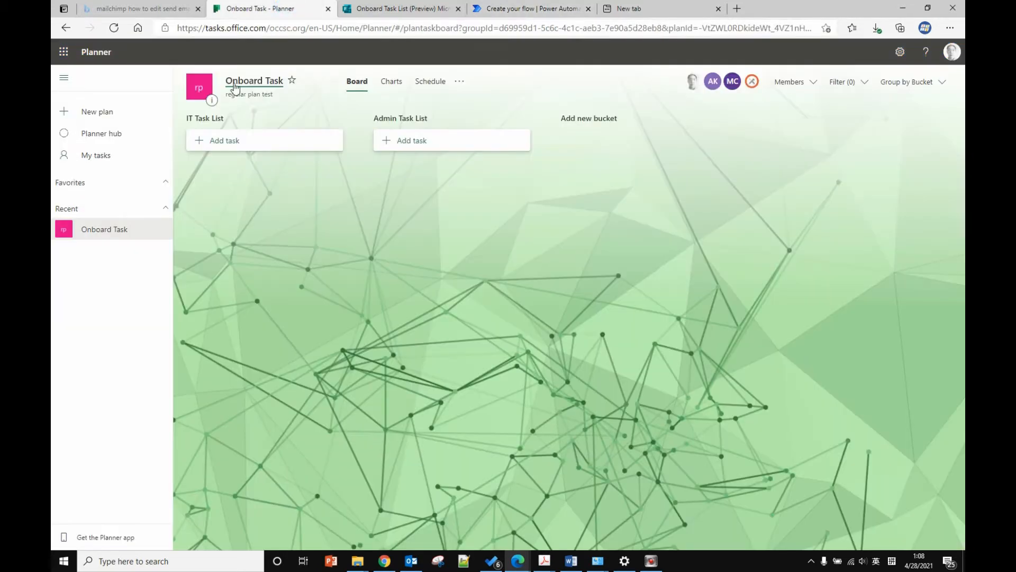
left_click(515, 14)
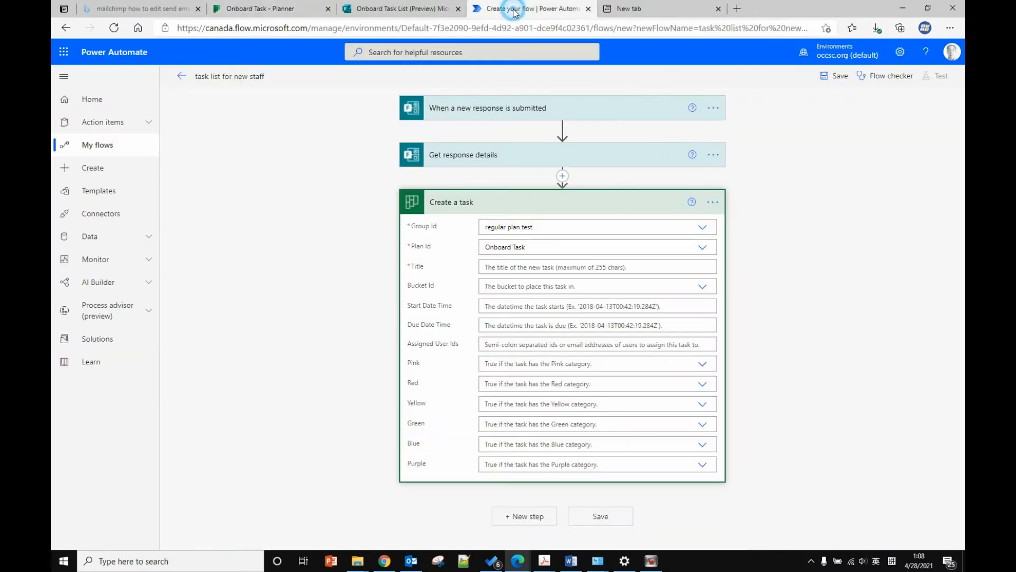
Fill the task's Title with the dynamic IT Task answer and save the flow.
left_click(523, 266)
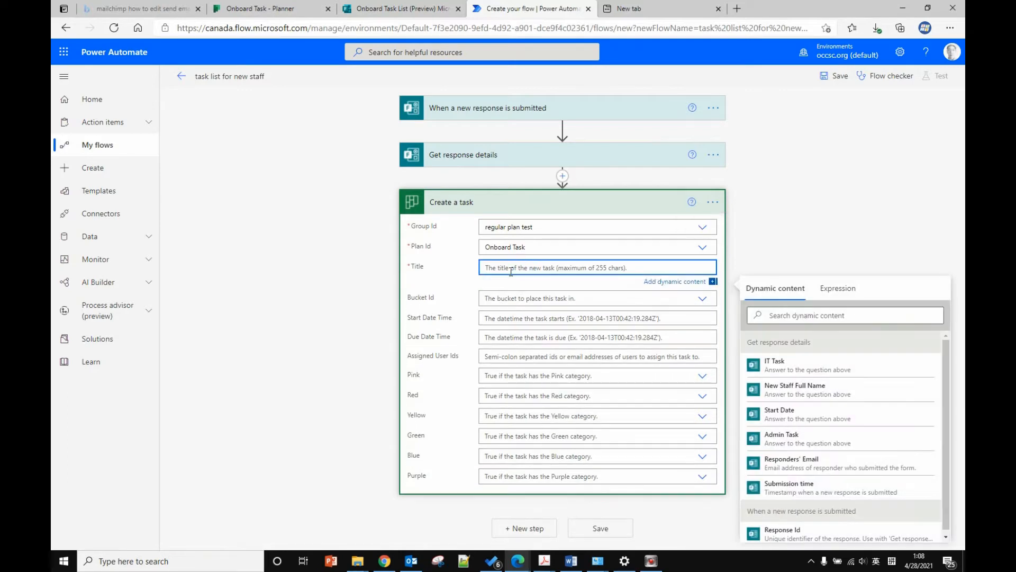
left_click(809, 371)
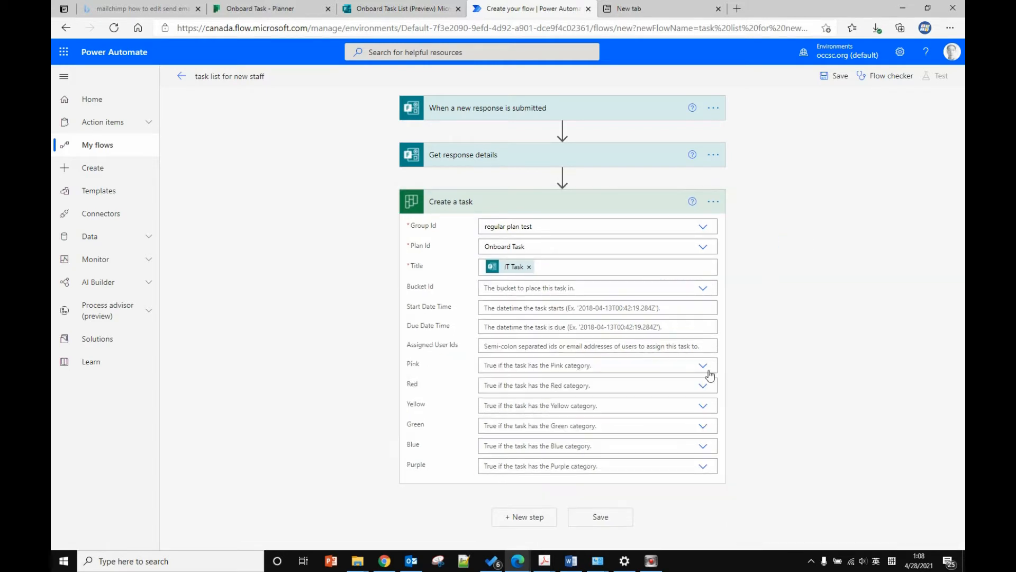
left_click(604, 517)
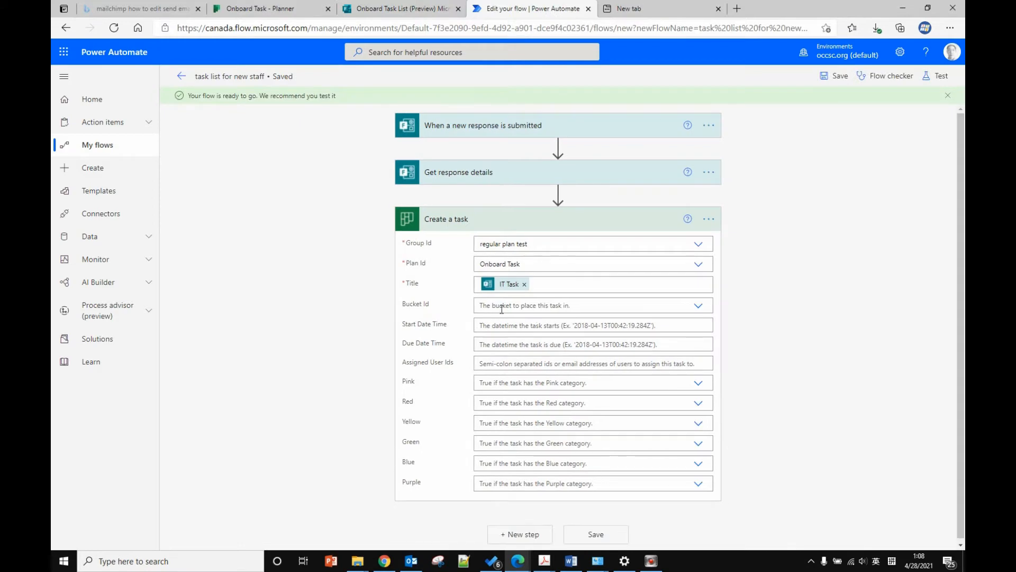
Check the bucket names in Planner, set the task's Bucket Id to IT Task List and save the flow.
left_click(265, 9)
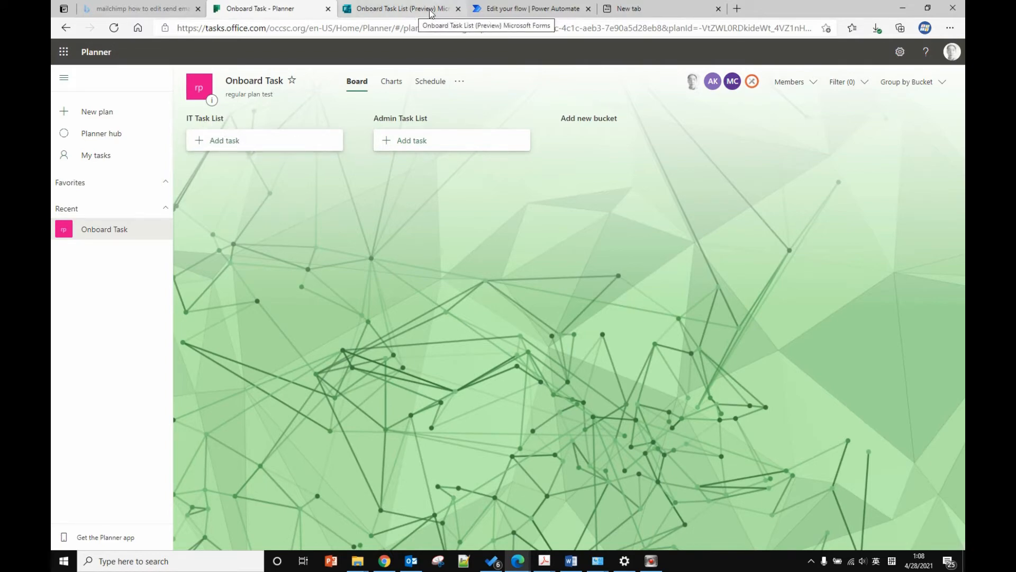
left_click(474, 8)
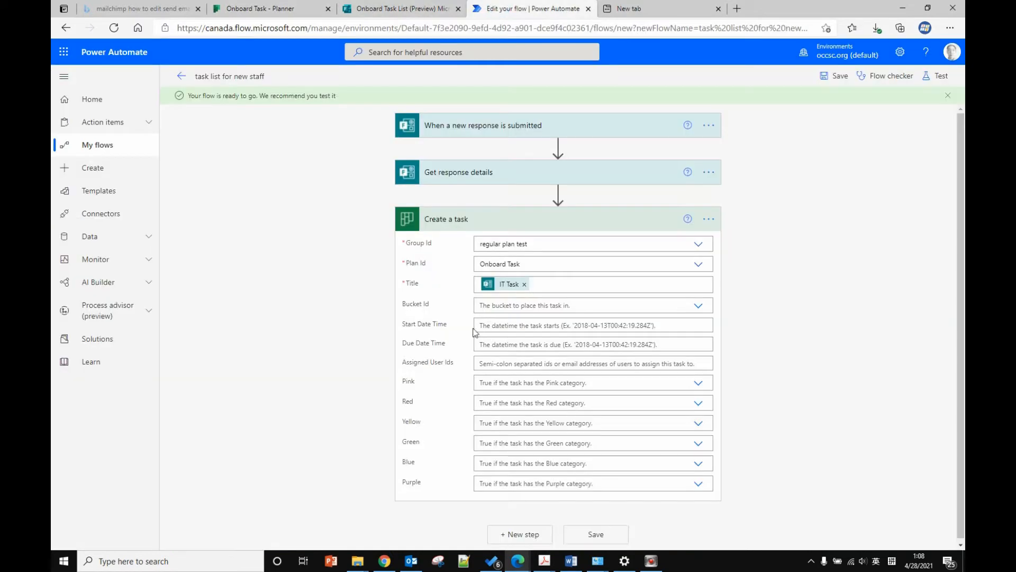
left_click(498, 307)
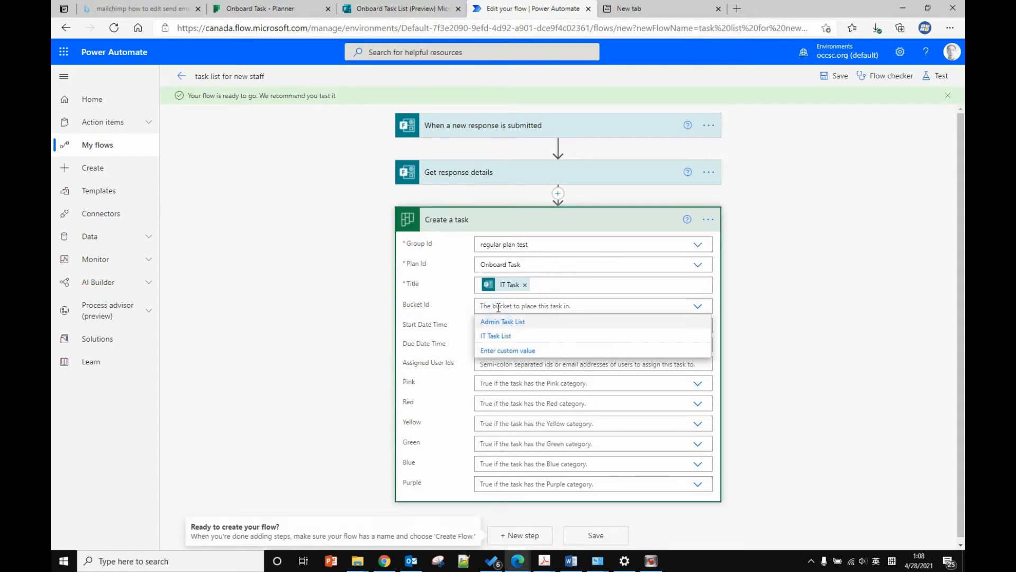
left_click(495, 337)
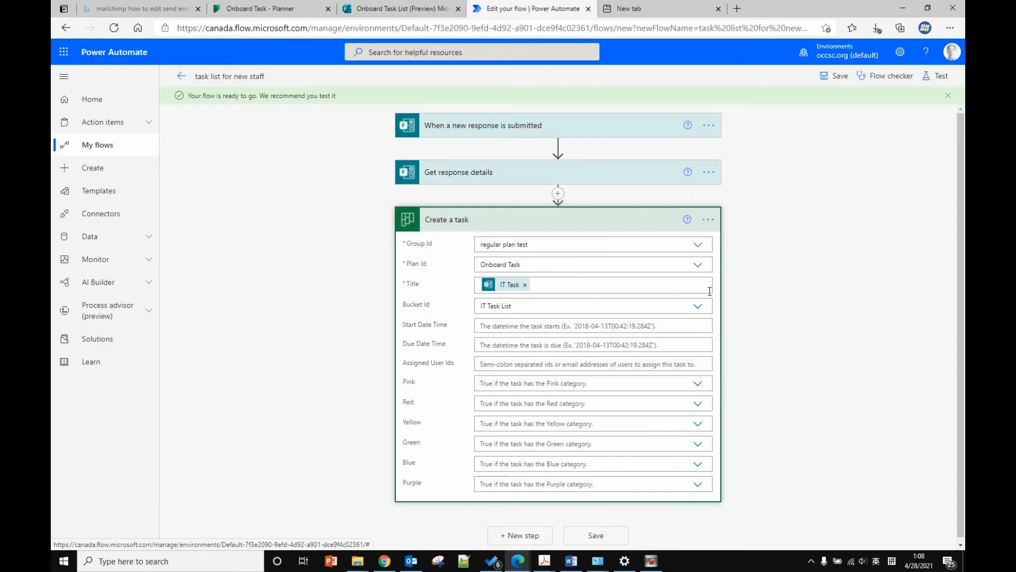
left_click(755, 322)
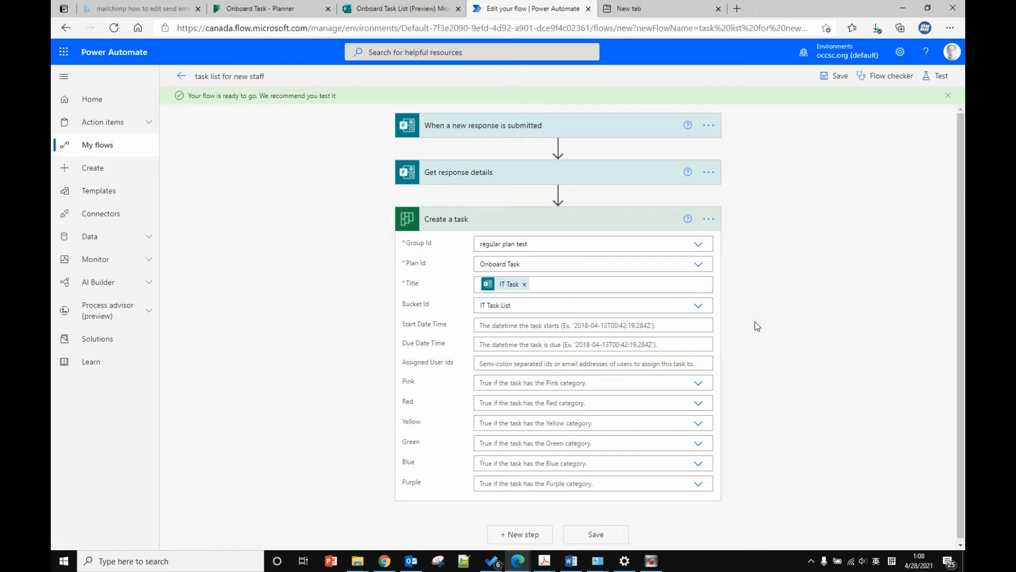
left_click(594, 535)
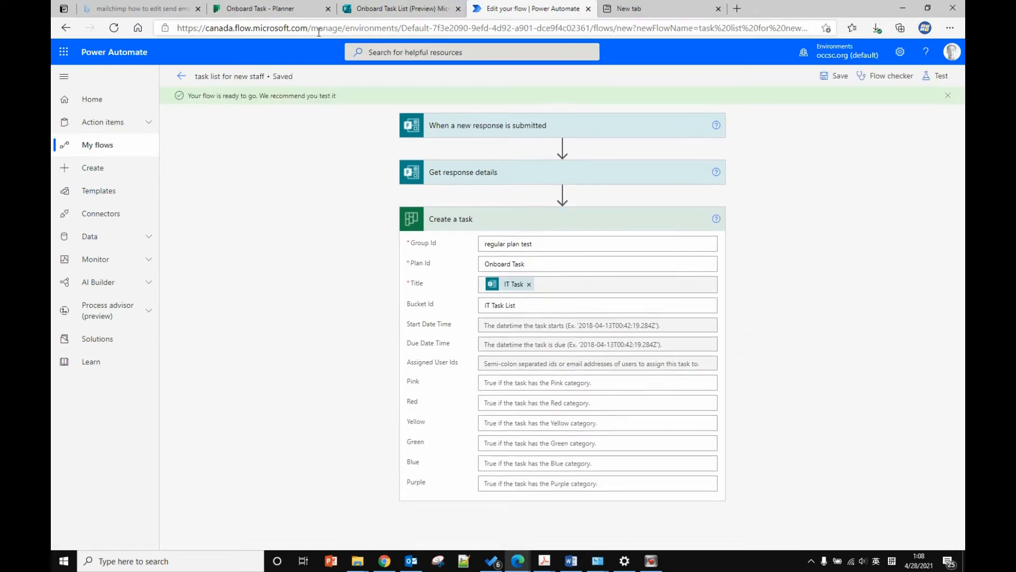
Submit the Onboard Task List form with Create User and Setup Computer selected, and refresh the Planner board to check for the new task.
left_click(405, 10)
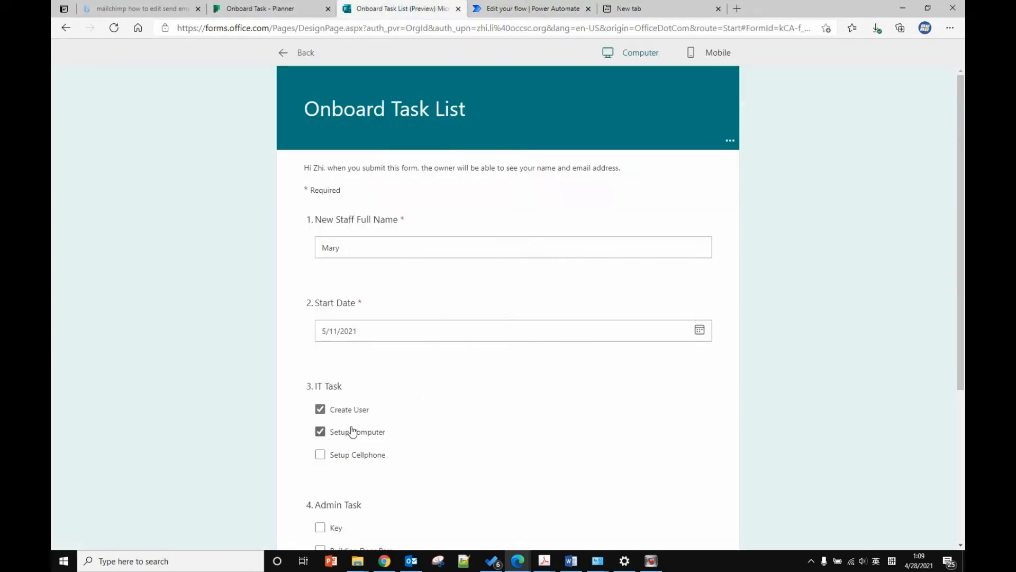
scroll(407, 435, "down", 3)
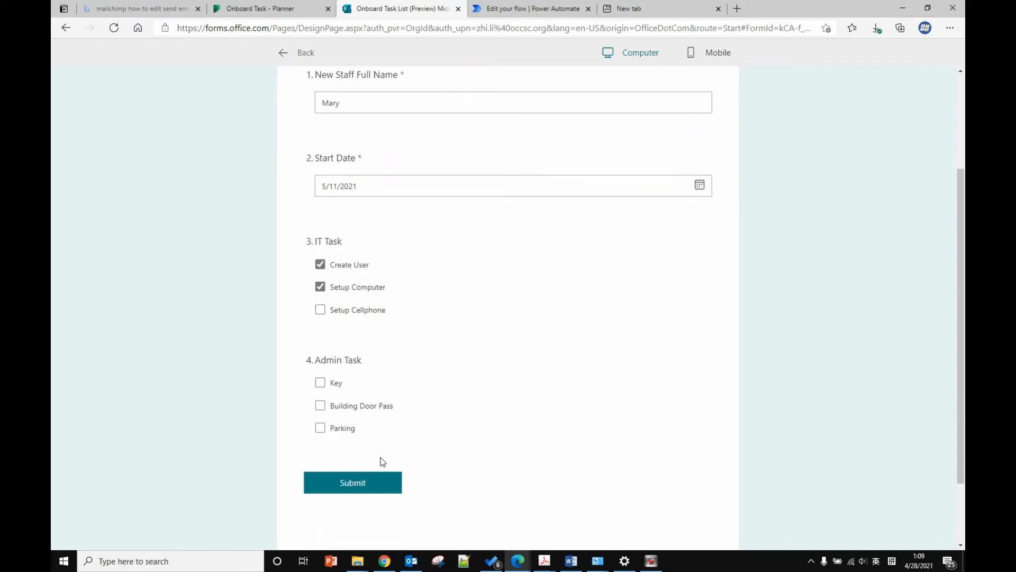
left_click(350, 485)
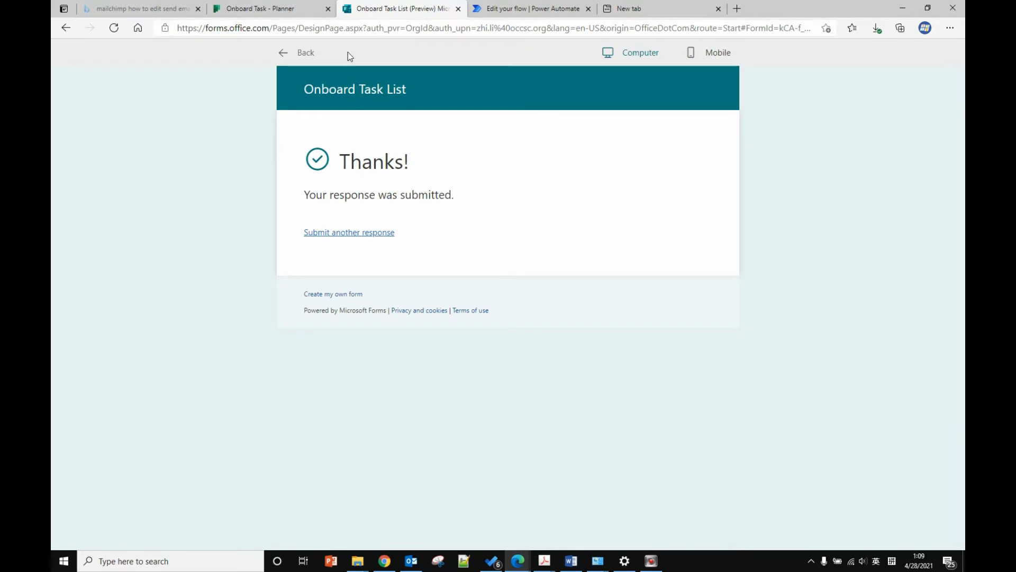
left_click(254, 9)
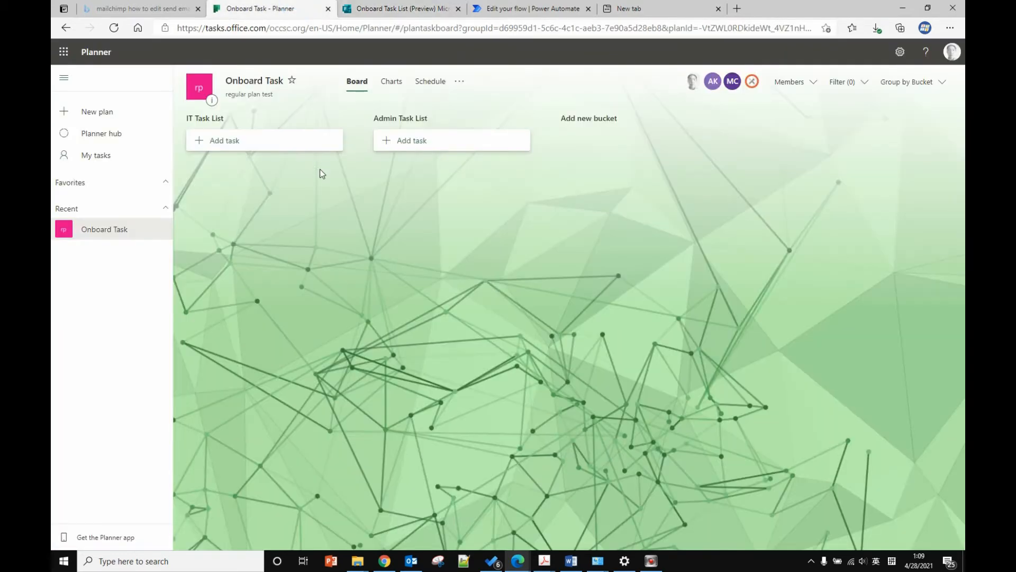
left_click(114, 27)
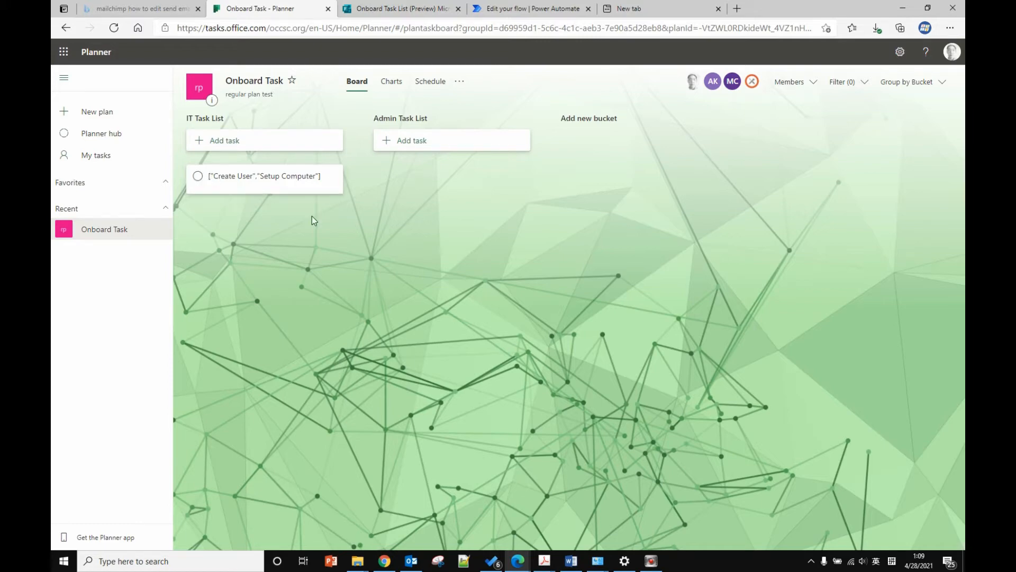
Return to the flow in Power Automate and delete the Create a task action.
left_click(532, 11)
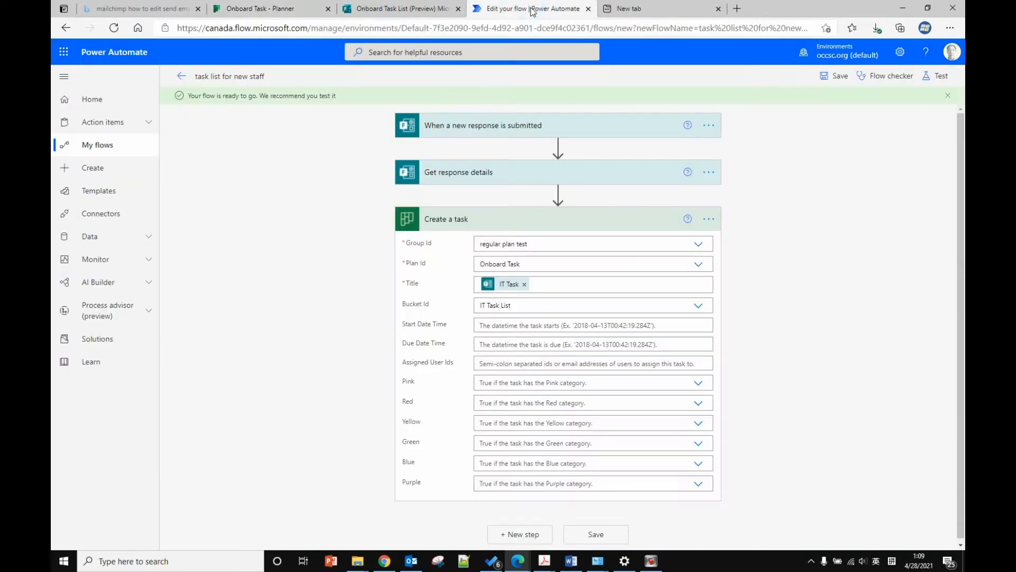
left_click(709, 219)
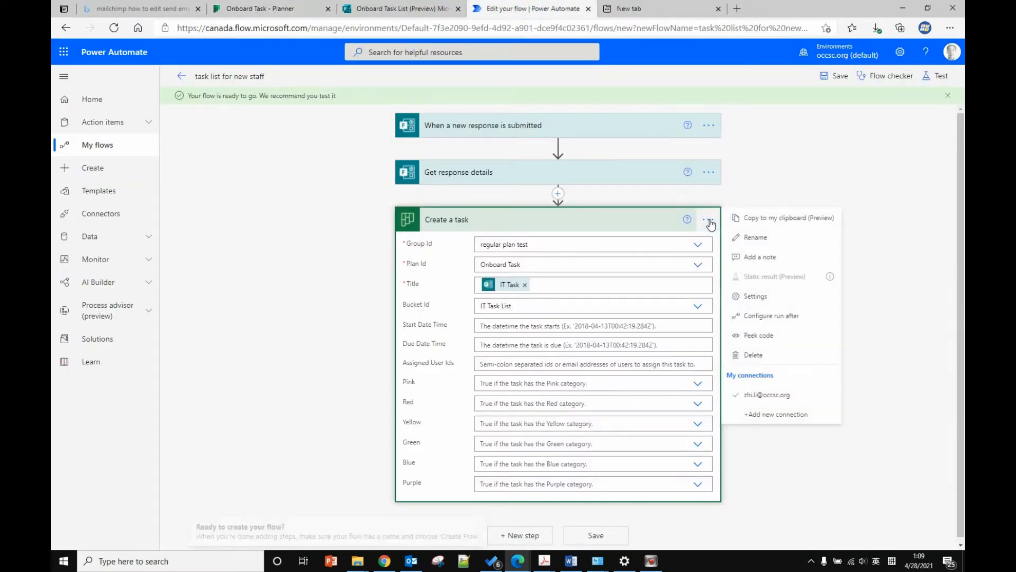
left_click(770, 355)
left_click(519, 318)
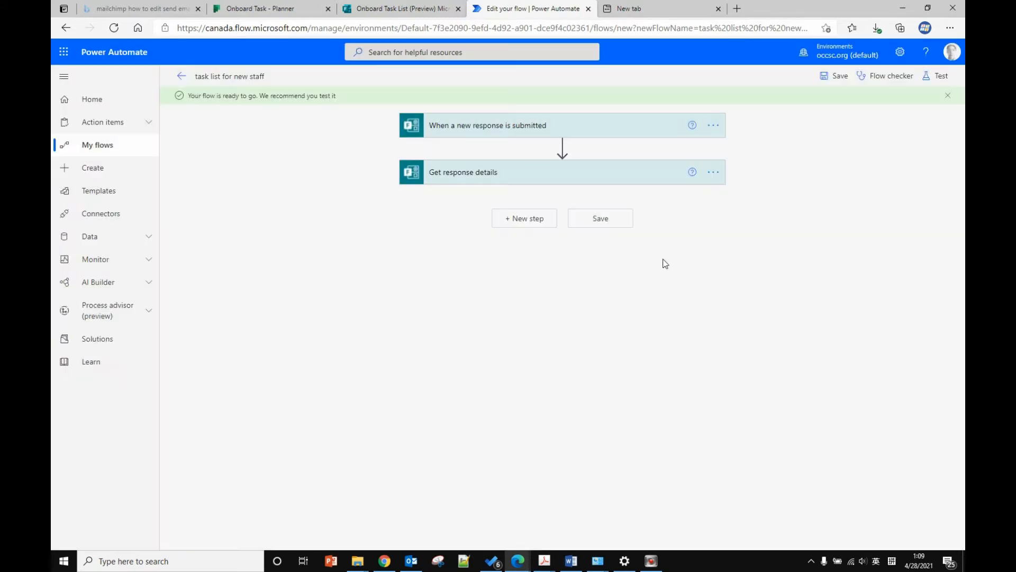
Add a Condition control after Get response details.
left_click(512, 220)
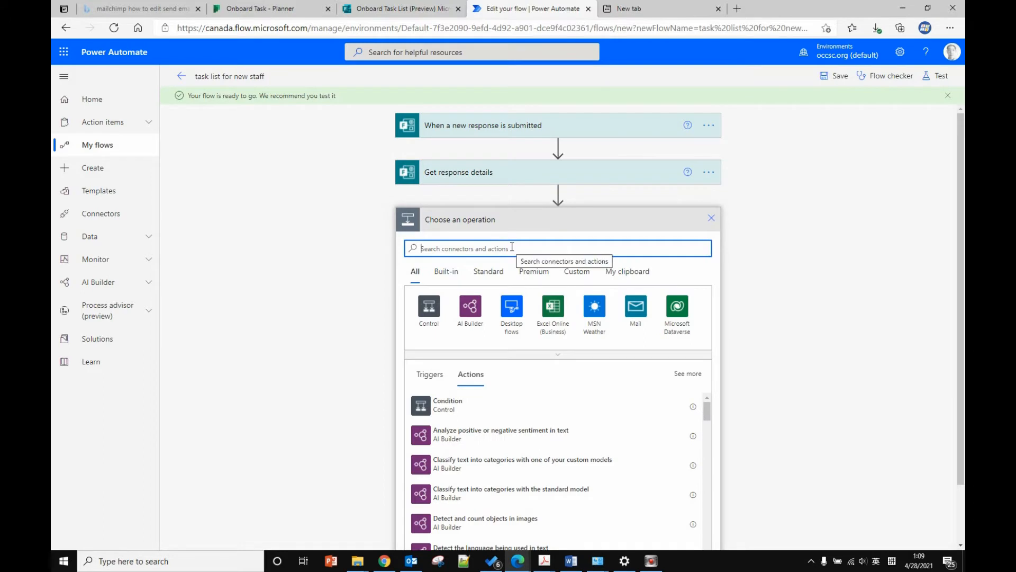
left_click(429, 318)
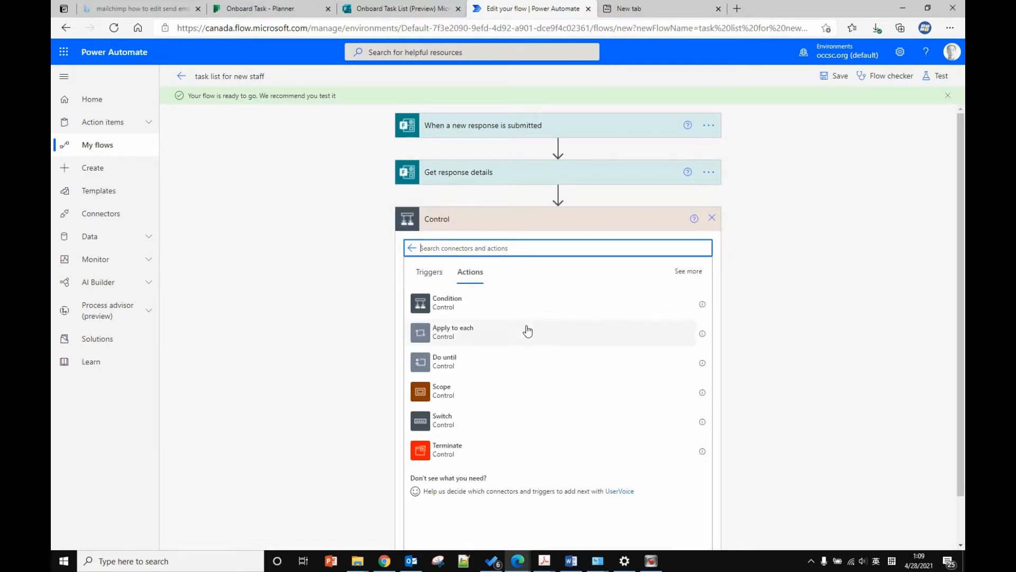
left_click(464, 307)
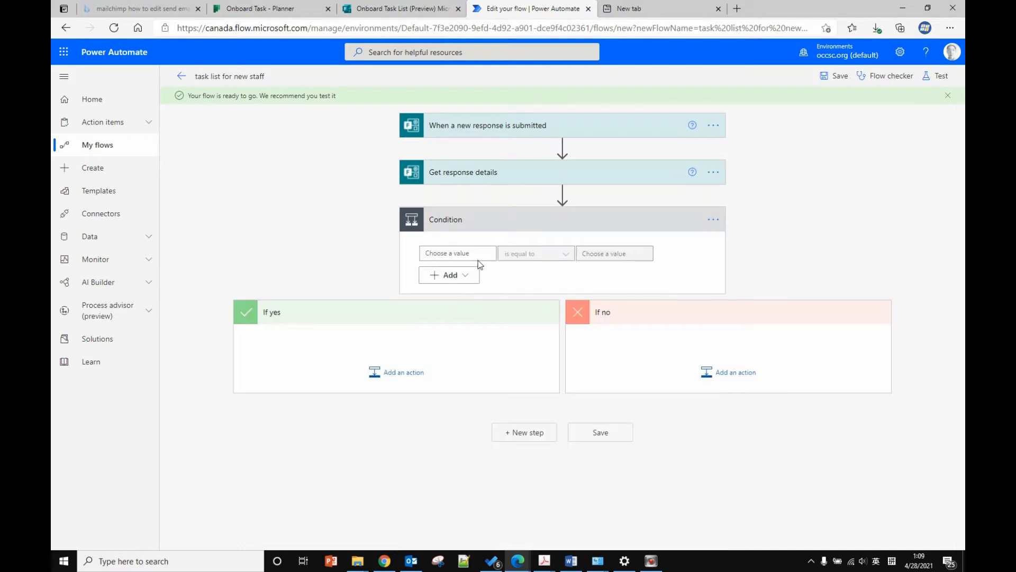
Set the condition to check whether the IT Task answer from the form response contains a value.
left_click(478, 254)
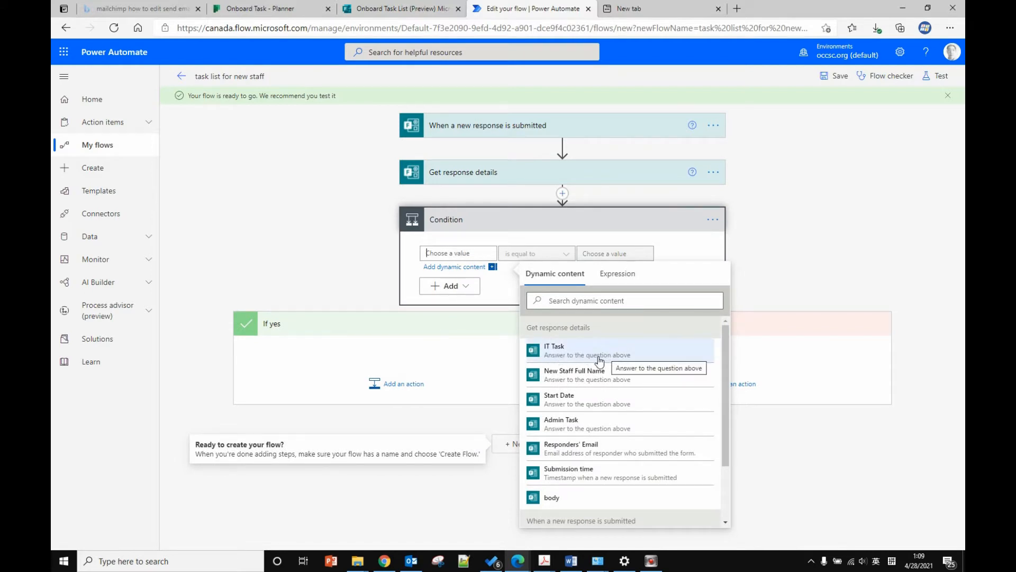
left_click(566, 354)
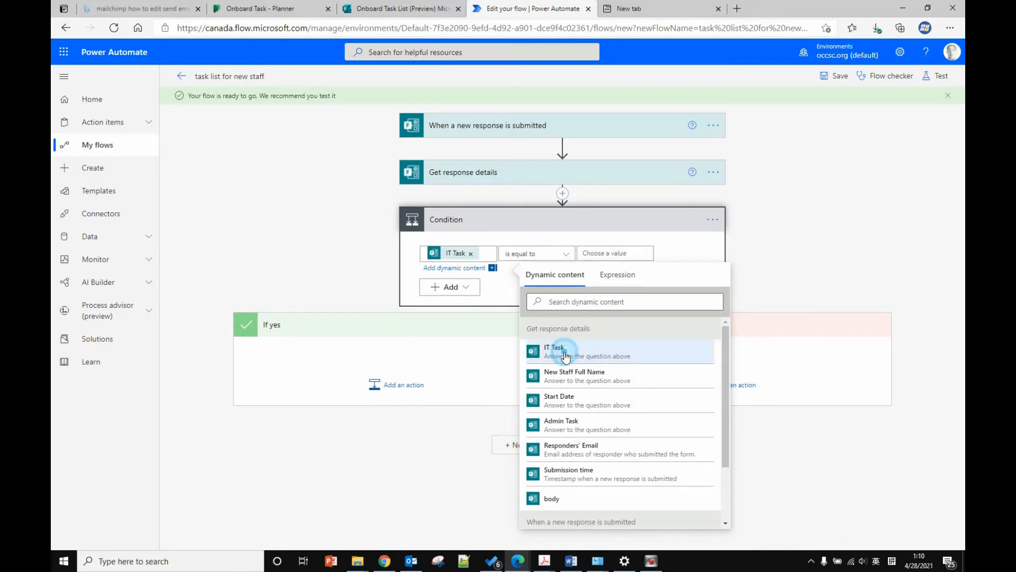
left_click(546, 256)
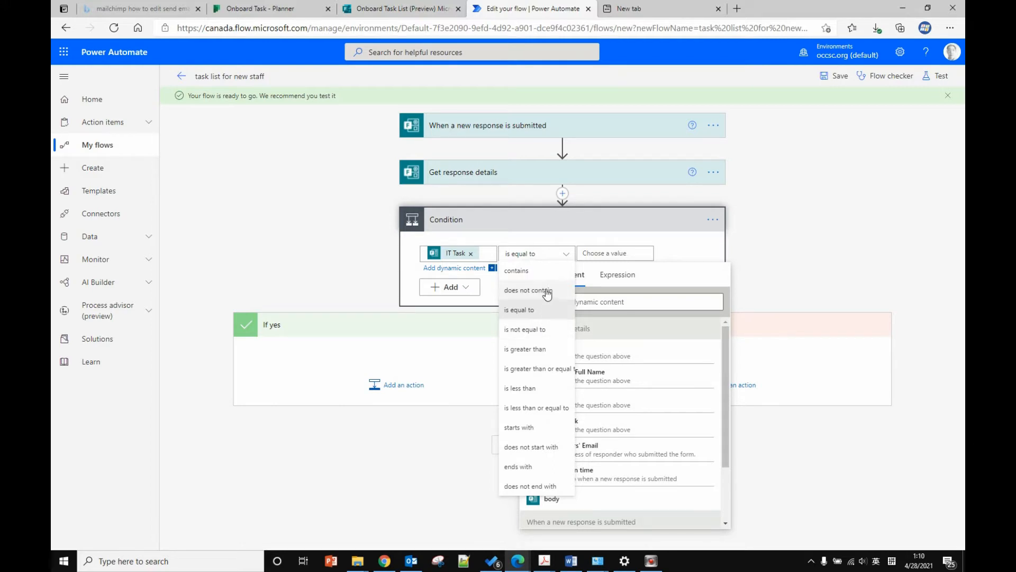
left_click(522, 272)
left_click(602, 253)
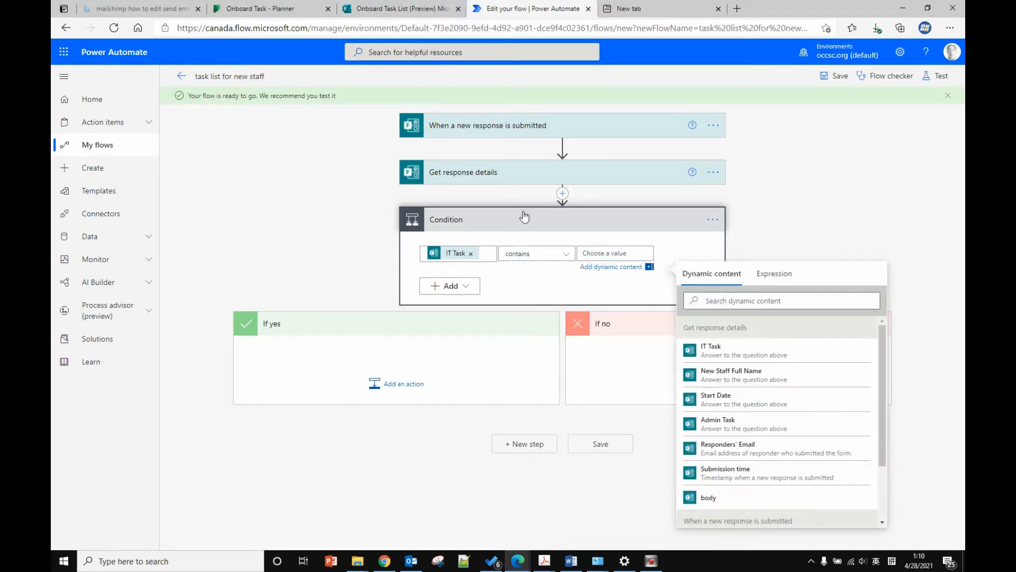
Copy the Create User option from the form's IT Task question in Microsoft Forms and paste it as the condition's comparison value in Power Automate.
left_click(362, 9)
left_click(367, 233)
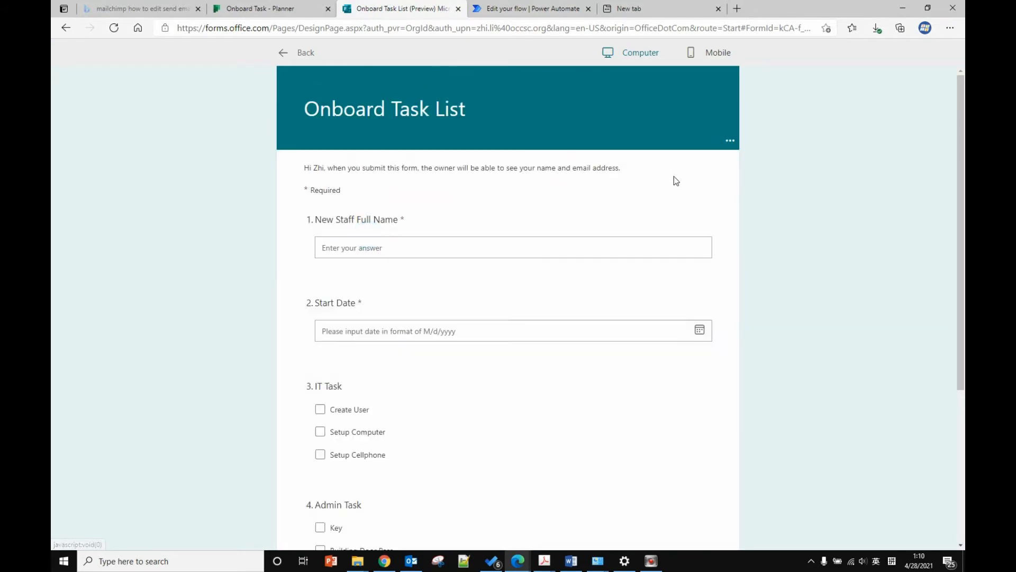
left_click(282, 52)
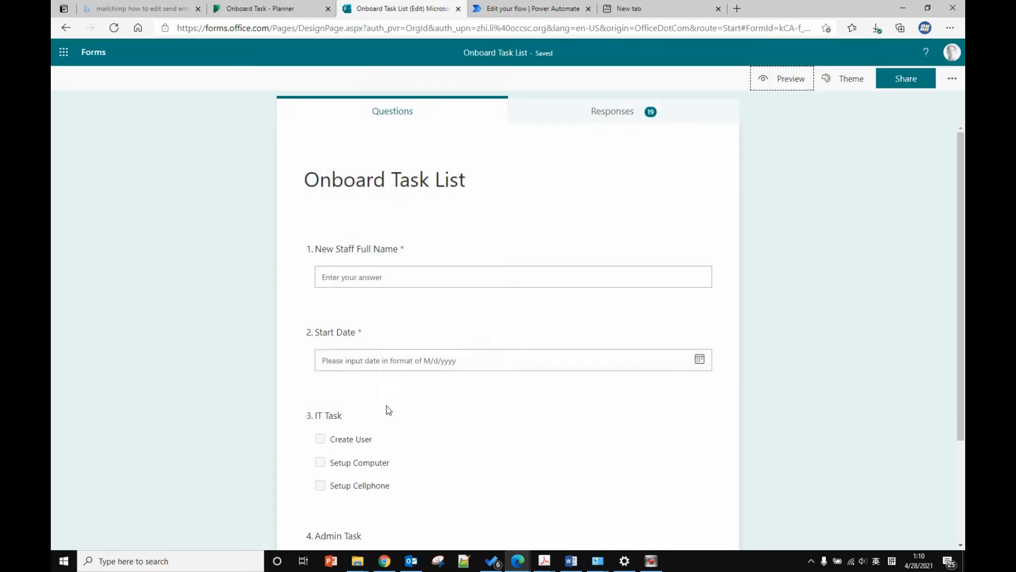
left_click(376, 444)
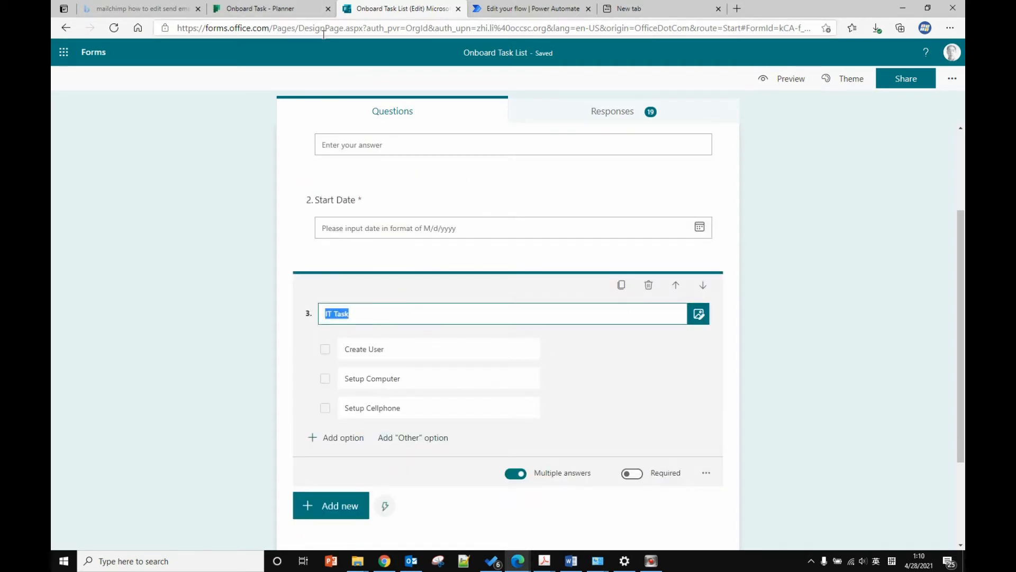
left_click(370, 349)
key("ctrl+c")
right_click(365, 352)
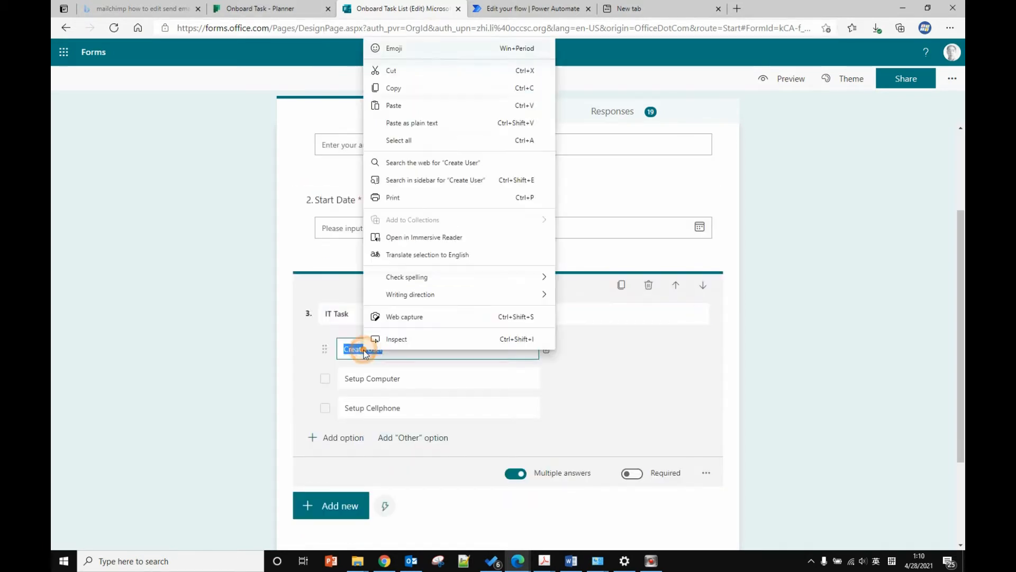
left_click(413, 87)
left_click(535, 11)
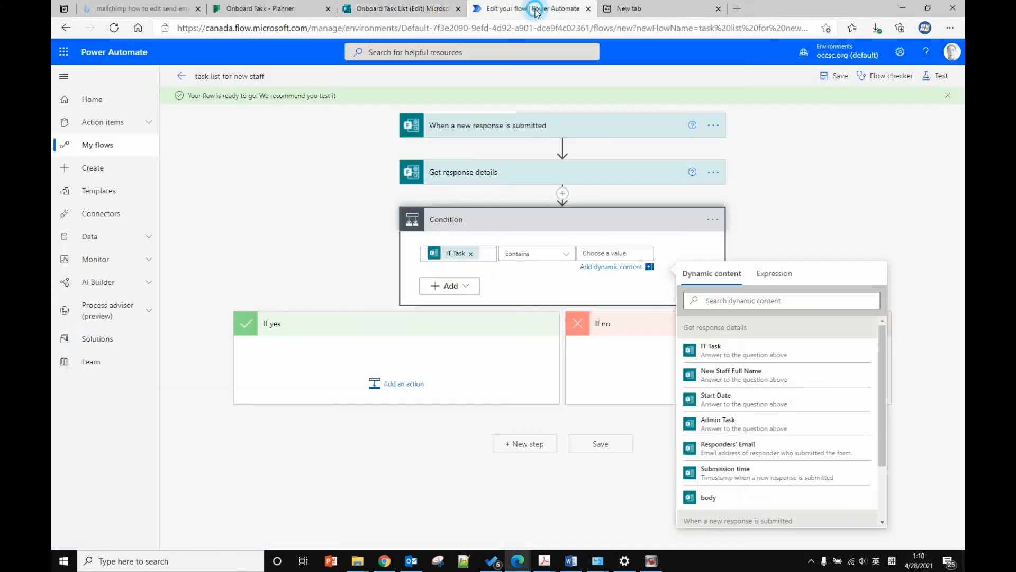
right_click(604, 255)
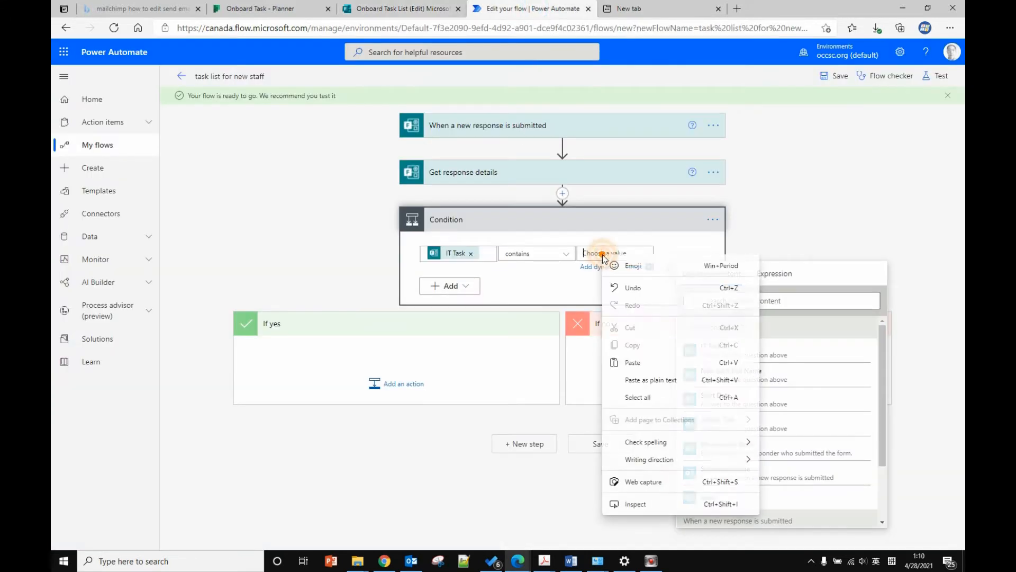
left_click(634, 360)
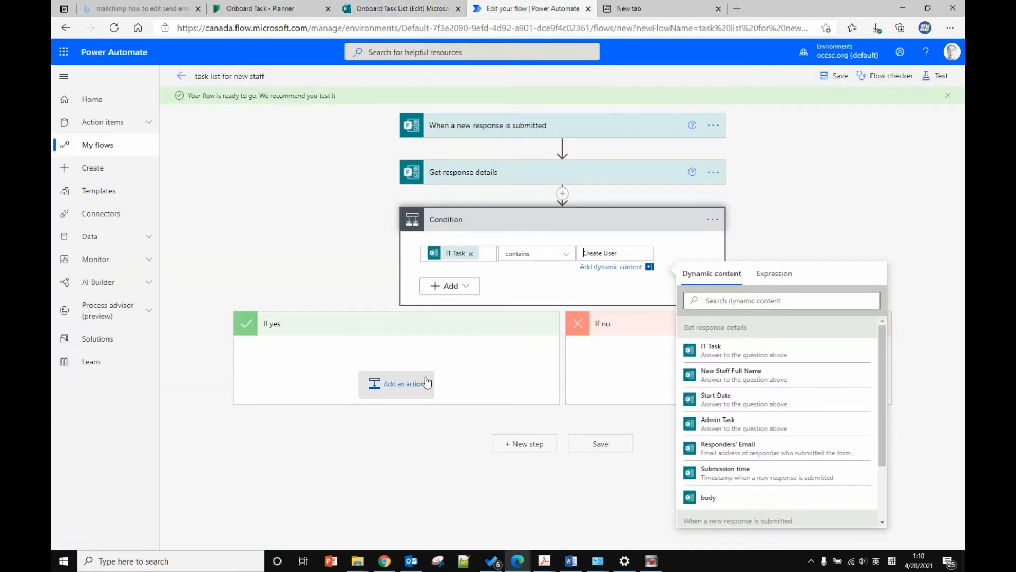
Add the Planner action Create a task to the condition's If yes branch.
left_click(411, 390)
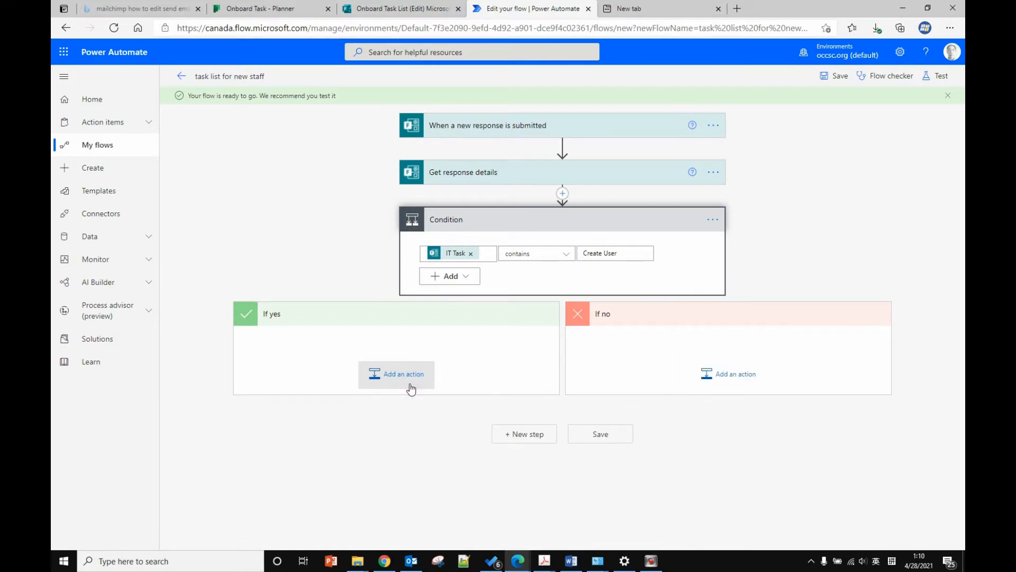
left_click(410, 390)
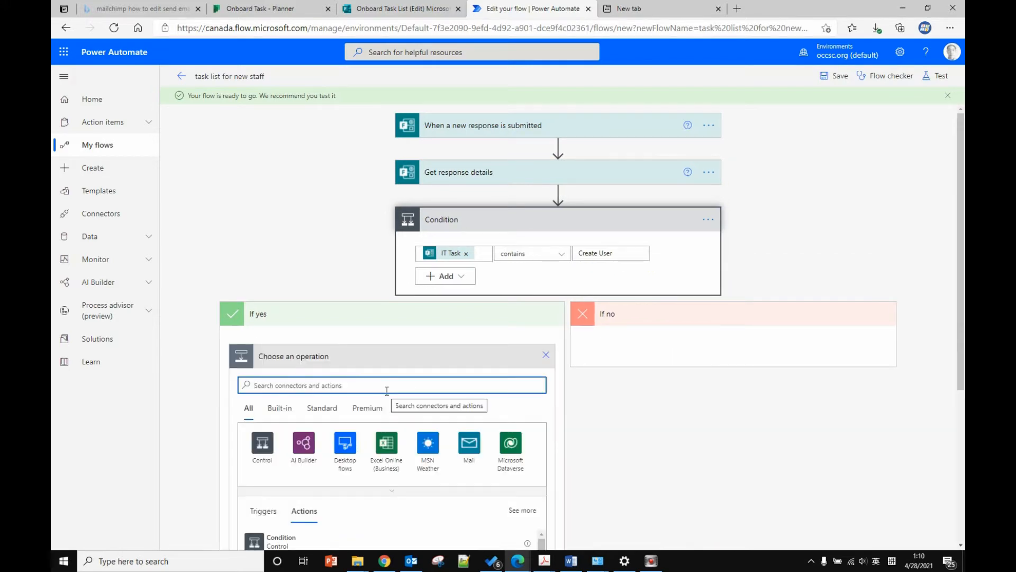
type("planner")
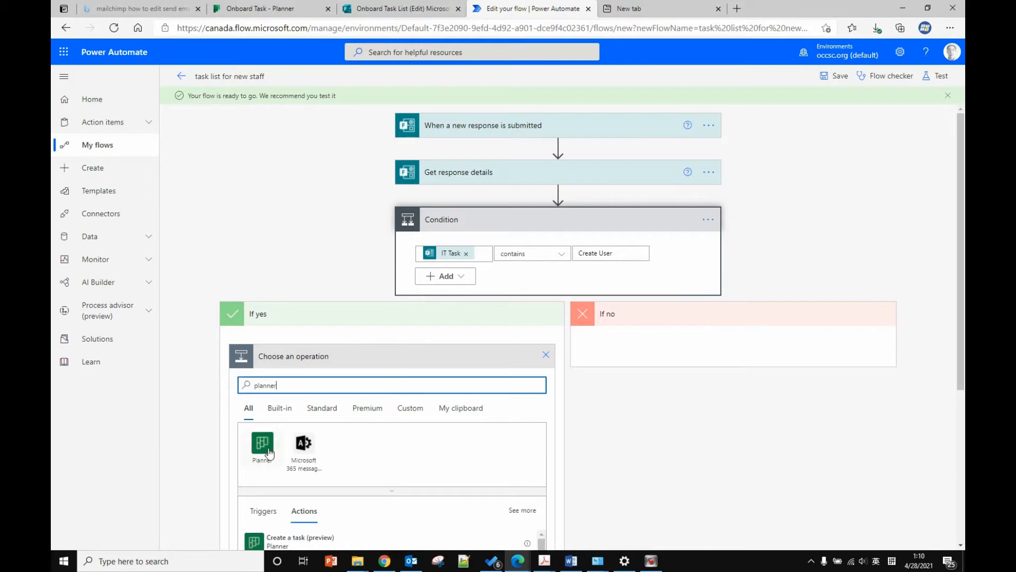
left_click(270, 454)
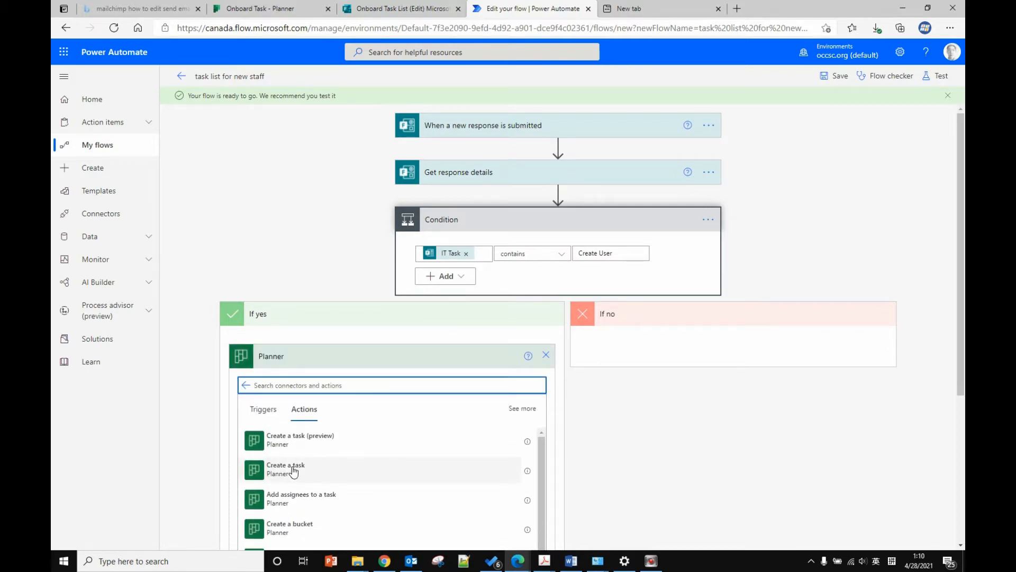
left_click(282, 473)
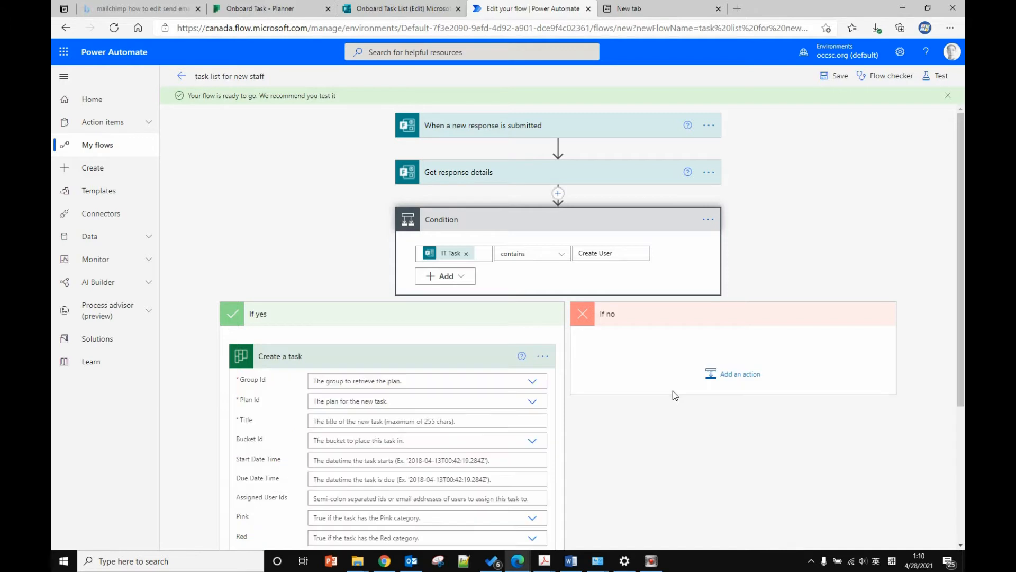
Set the new task's Group Id to regular plan test and its Plan Id to Onboard Task.
left_click(456, 382)
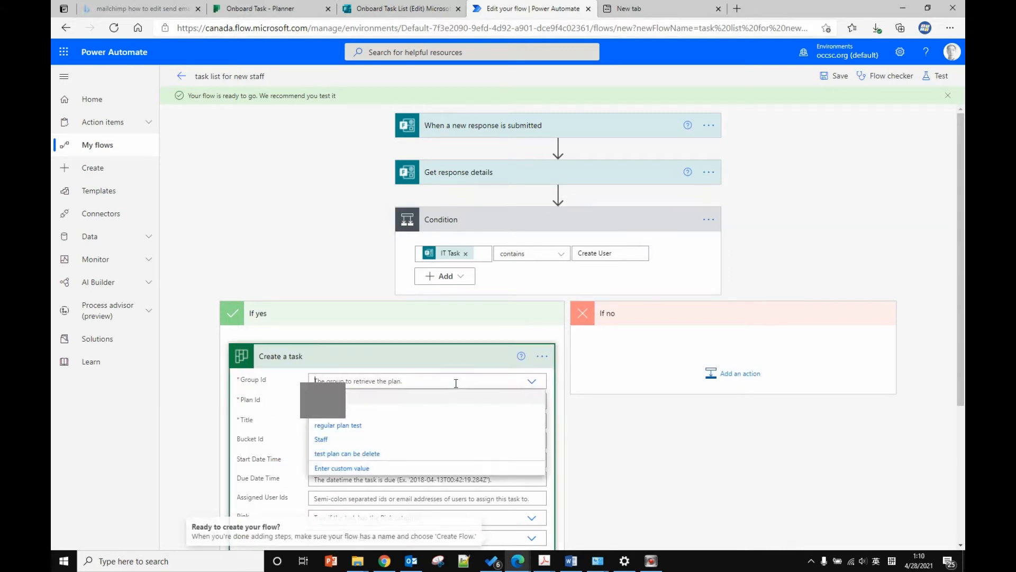
left_click(390, 425)
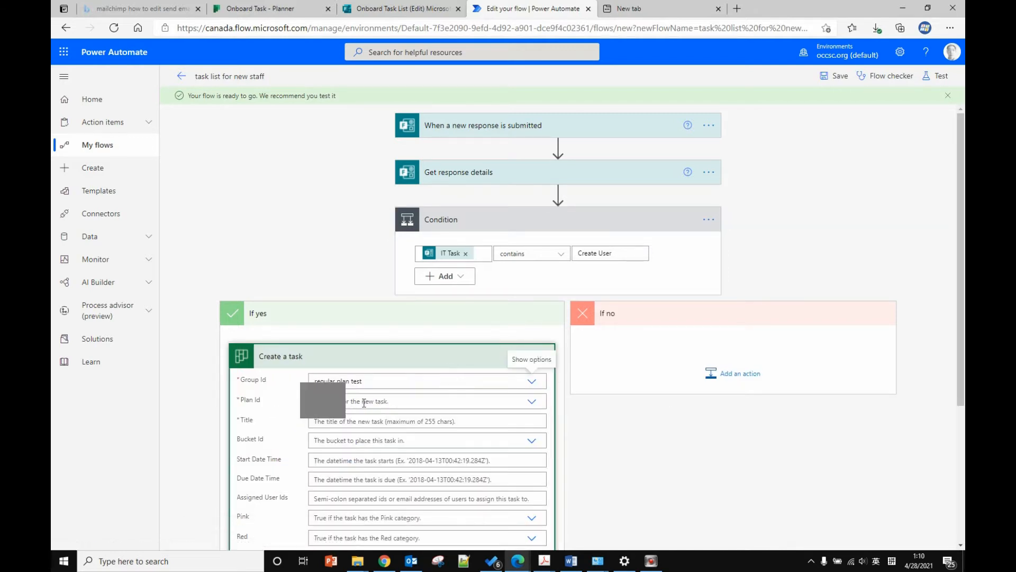
left_click(363, 401)
left_click(329, 418)
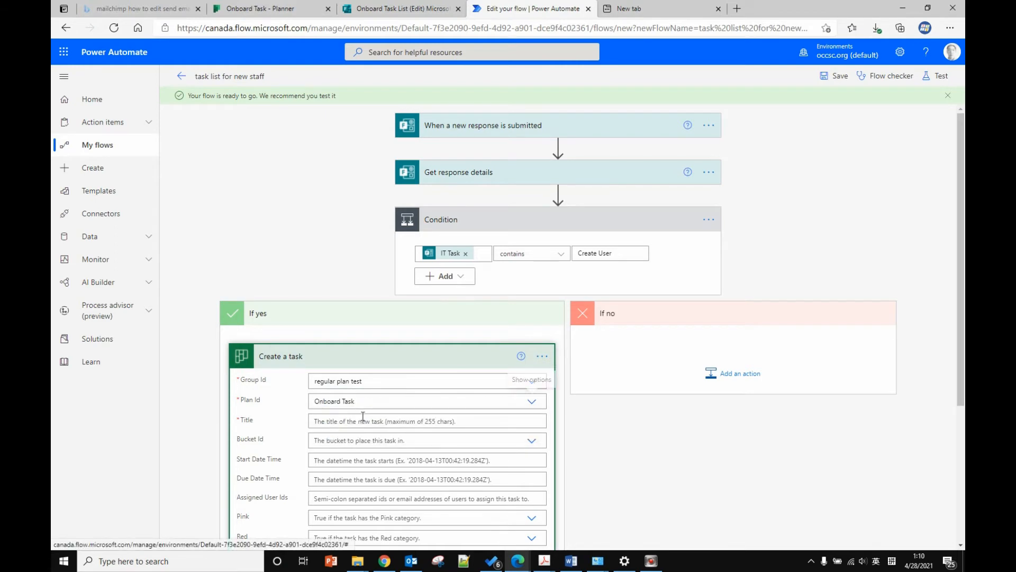
Set the task's Title to "Create User for new staff" followed by the New Staff Full Name dynamic value.
left_click(359, 421)
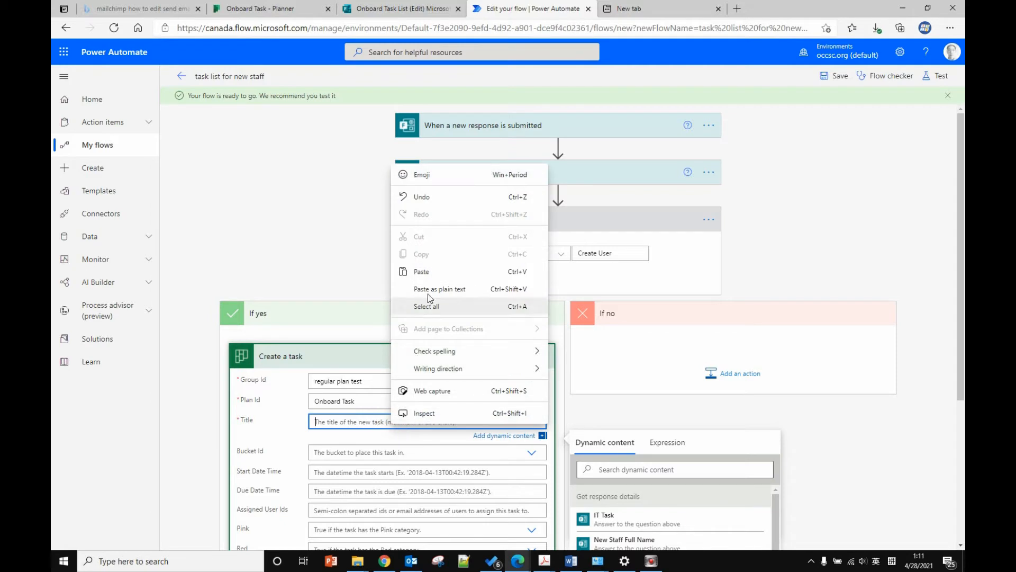
left_click(418, 272)
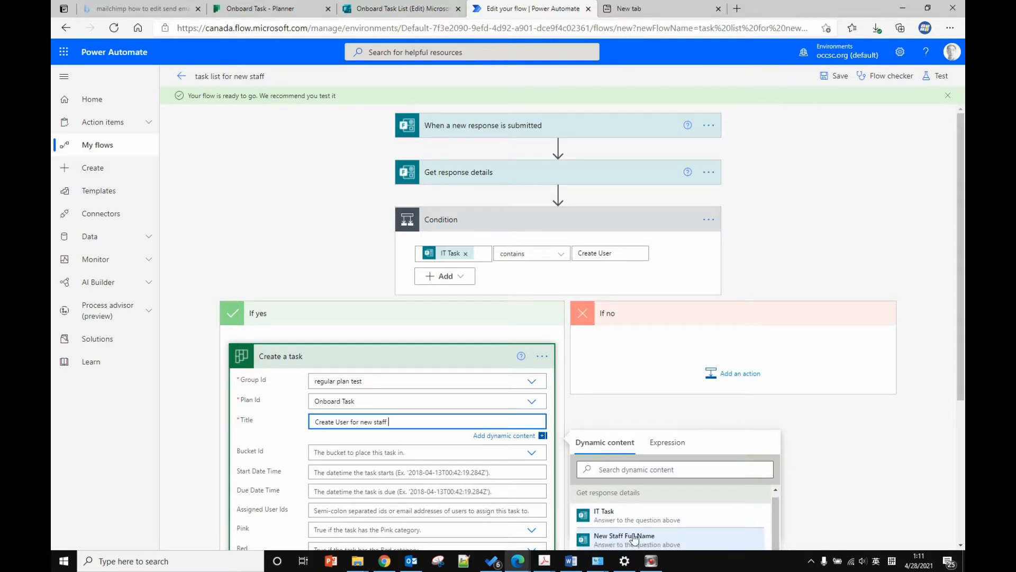
left_click(634, 539)
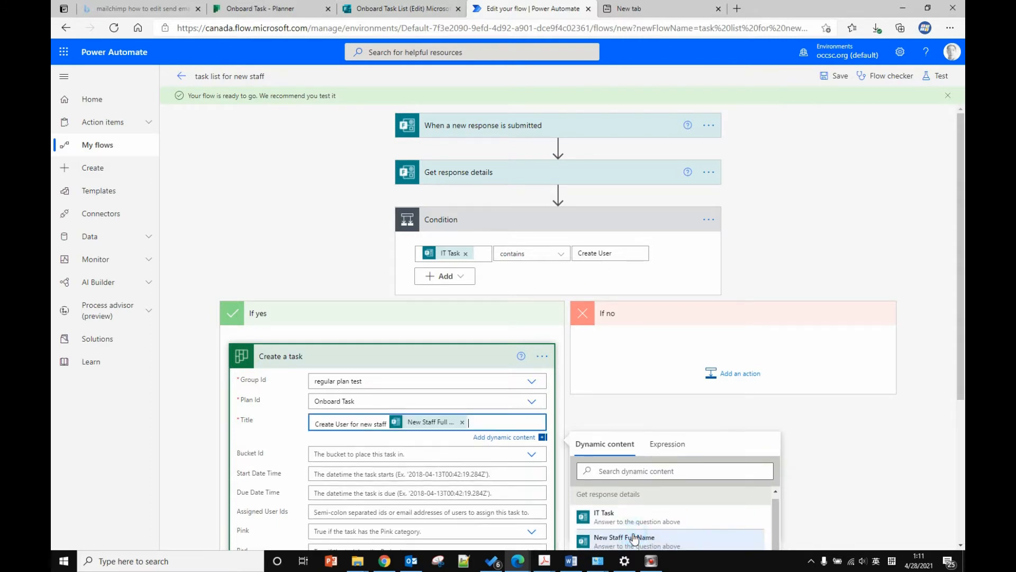
Set the task's Bucket Id to IT Task List and review the completed Create a task action.
left_click(437, 459)
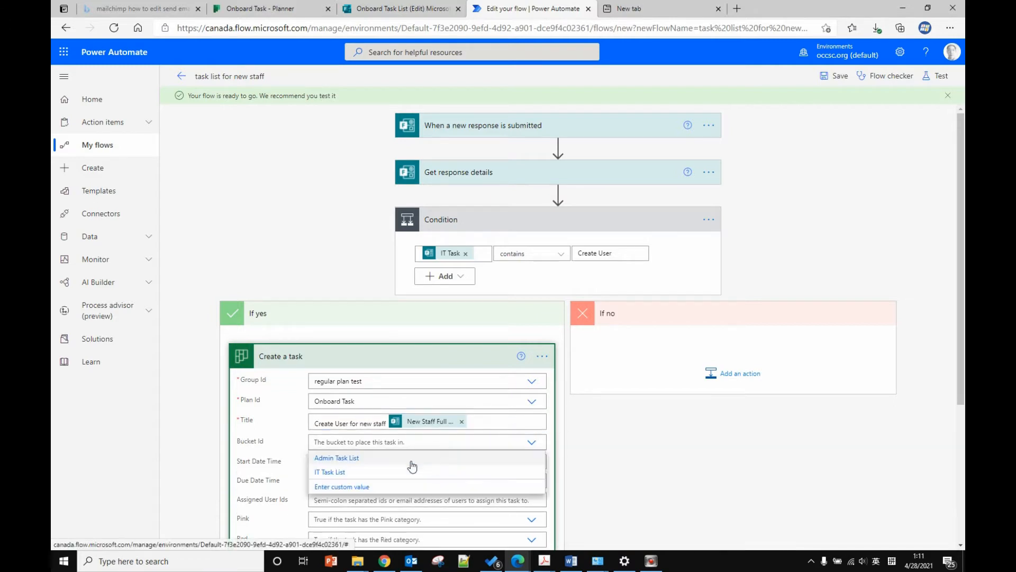
left_click(324, 473)
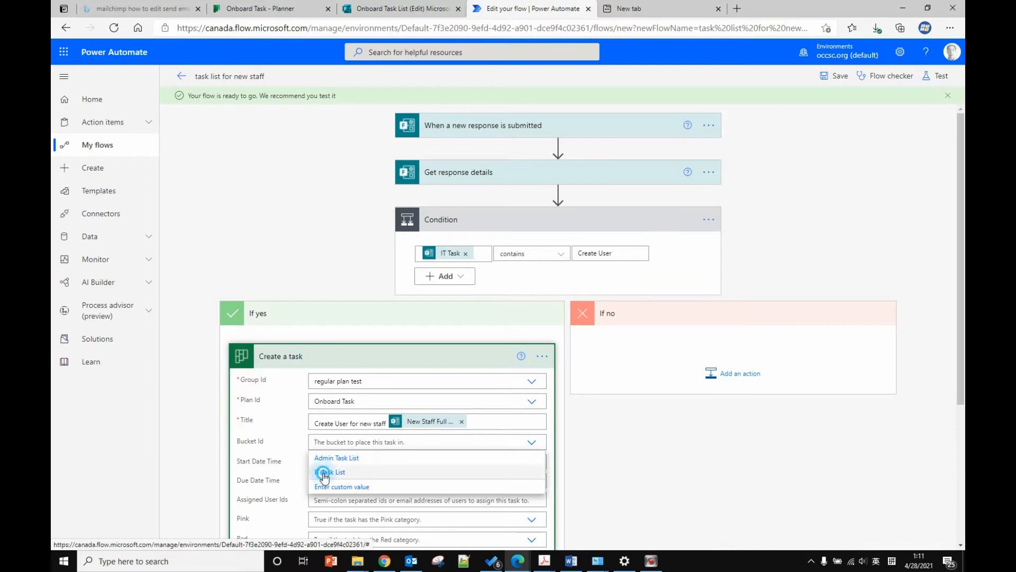
left_click(618, 465)
scroll(618, 465, "down", 4)
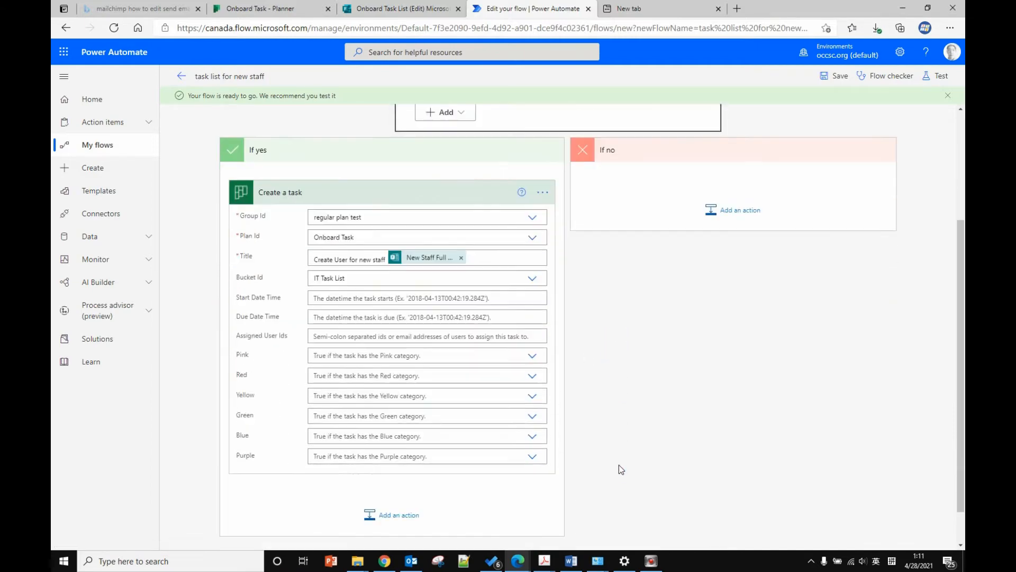
scroll(619, 465, "up", 4)
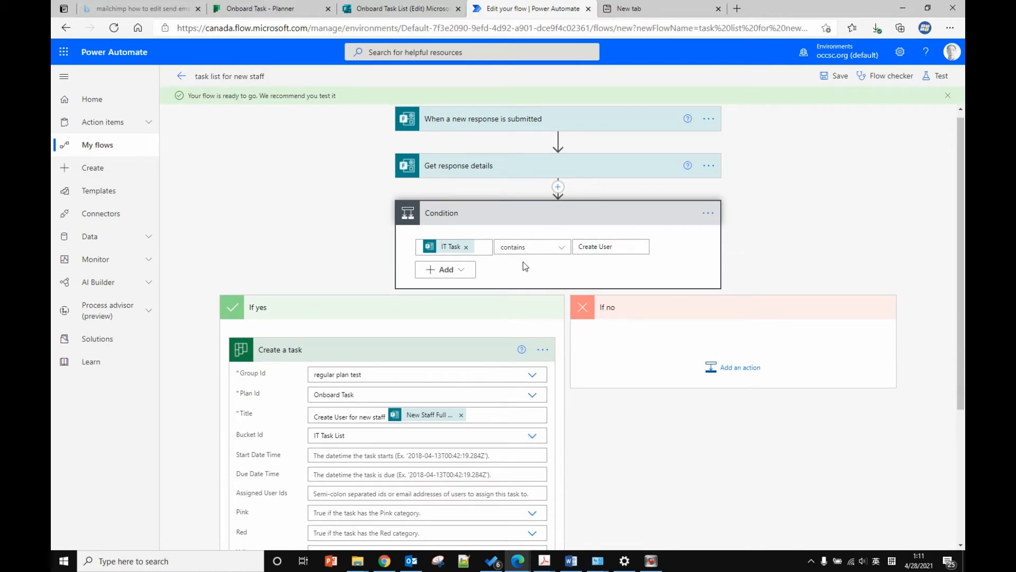
Collapse the first condition and add a second Condition control below it.
left_click(546, 207)
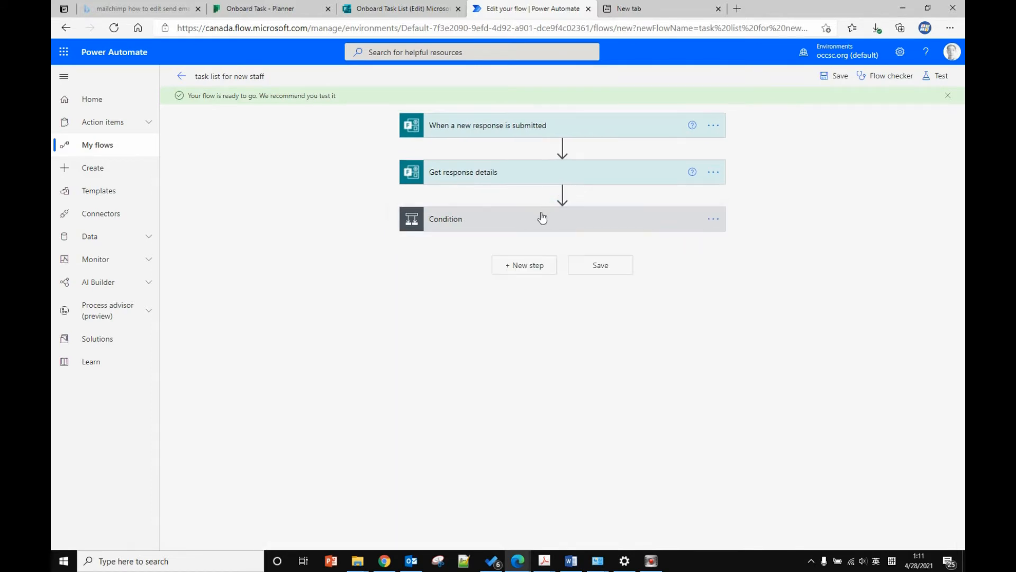
left_click(533, 269)
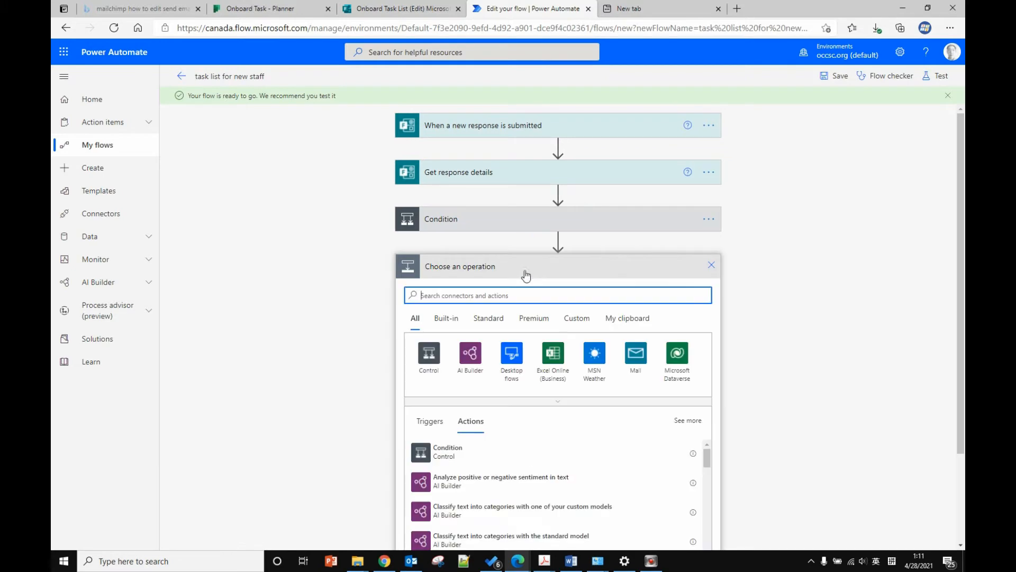
left_click(436, 354)
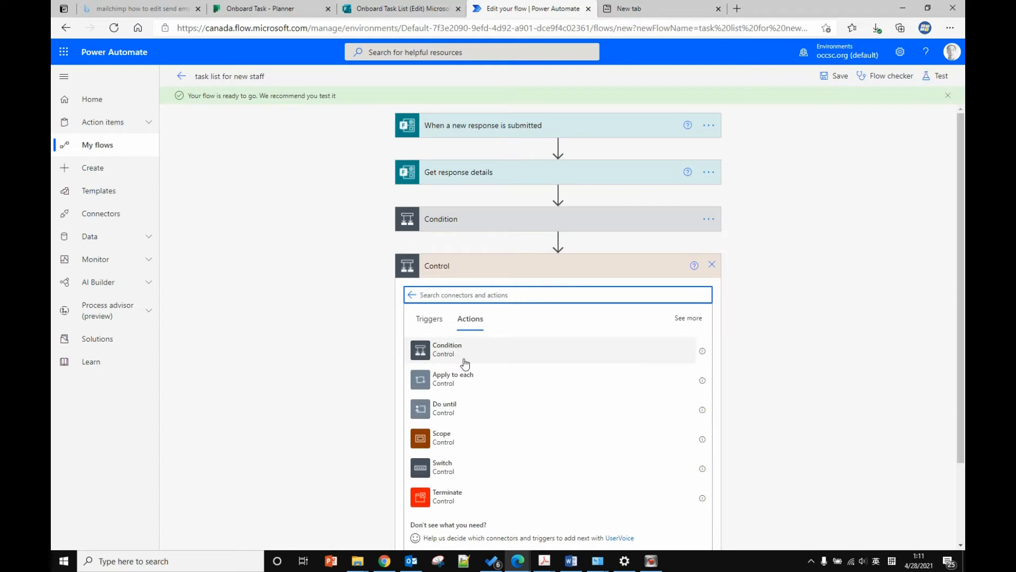
left_click(447, 353)
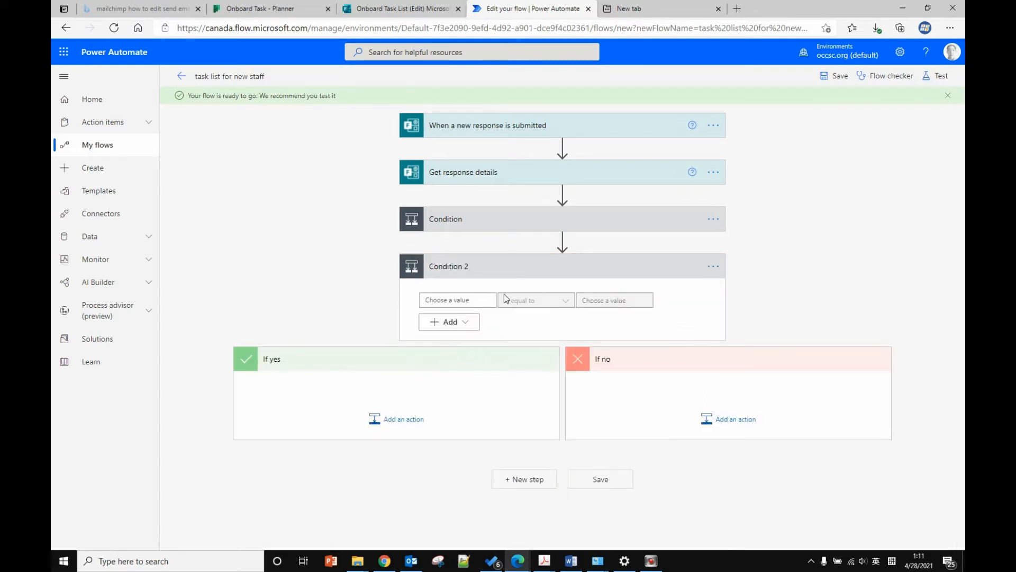
Set the second condition's left value to the form's IT Task answer and its operator to contains.
left_click(479, 300)
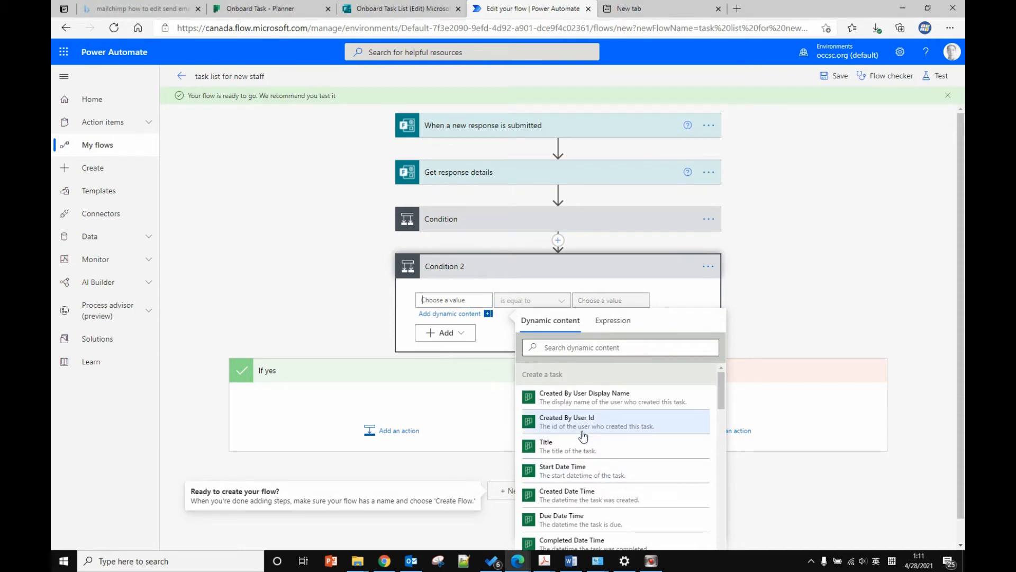
scroll(583, 435, "down", 10)
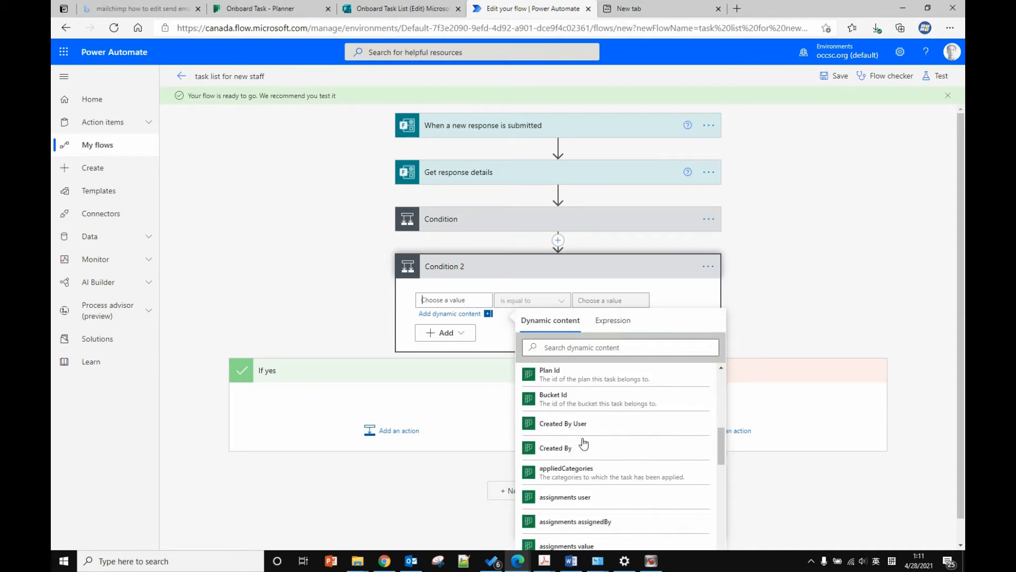
scroll(584, 443, "down", 10)
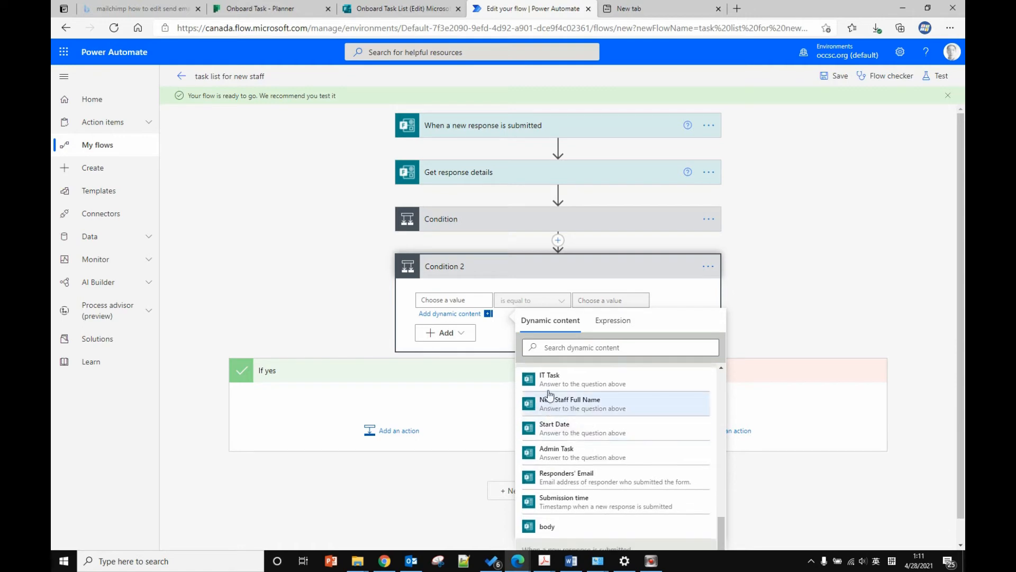
left_click(585, 379)
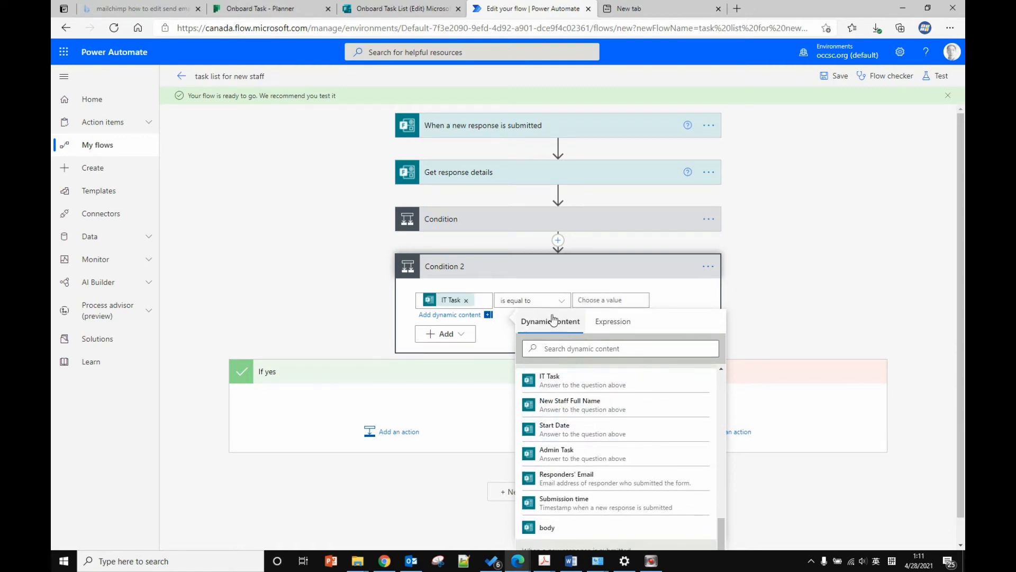
left_click(532, 301)
left_click(526, 320)
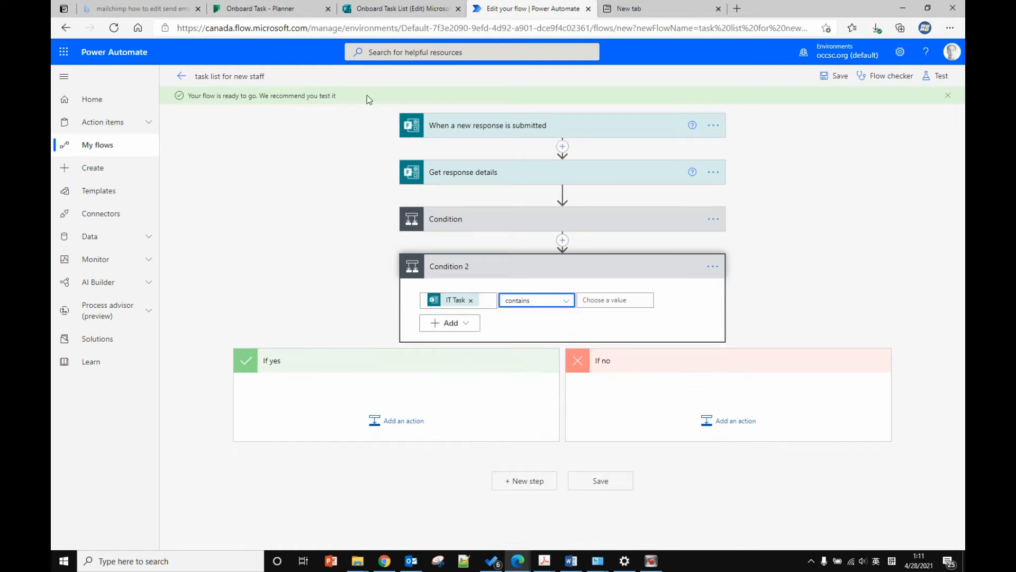
Copy the Setup Computer option from the form's IT Task question and paste it as the second condition's comparison value.
left_click(365, 9)
left_click(360, 378)
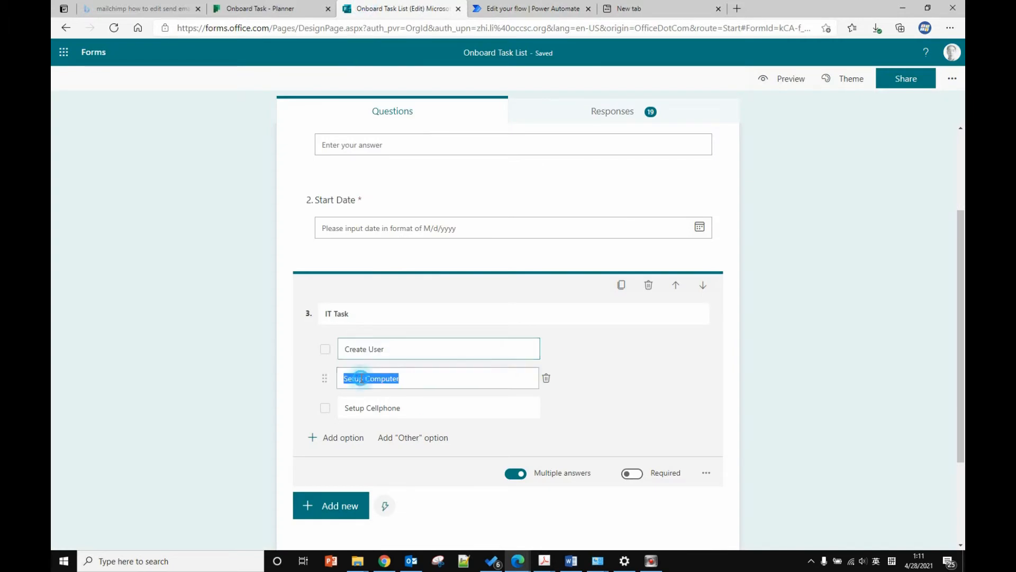
right_click(361, 378)
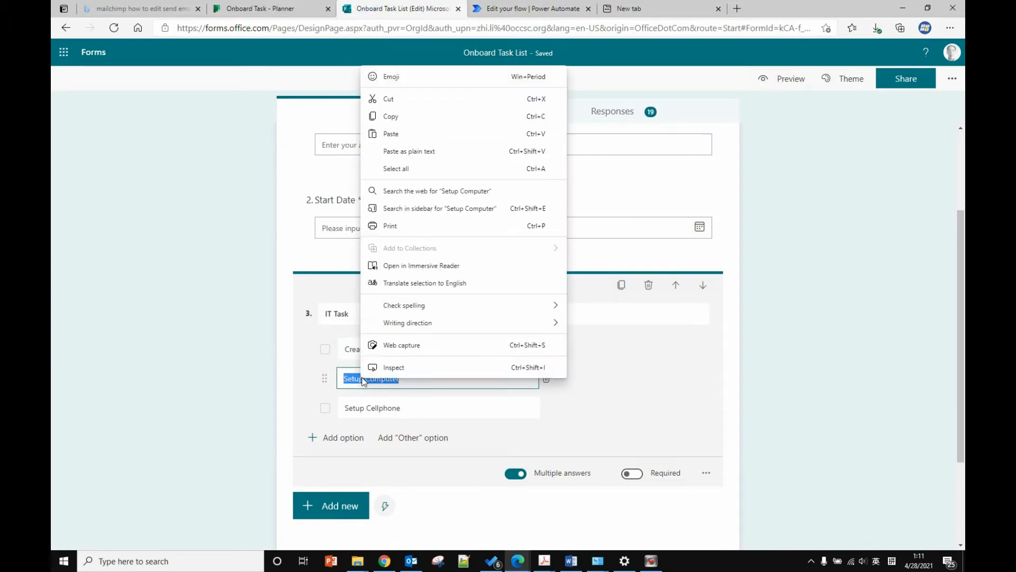
left_click(406, 116)
left_click(509, 10)
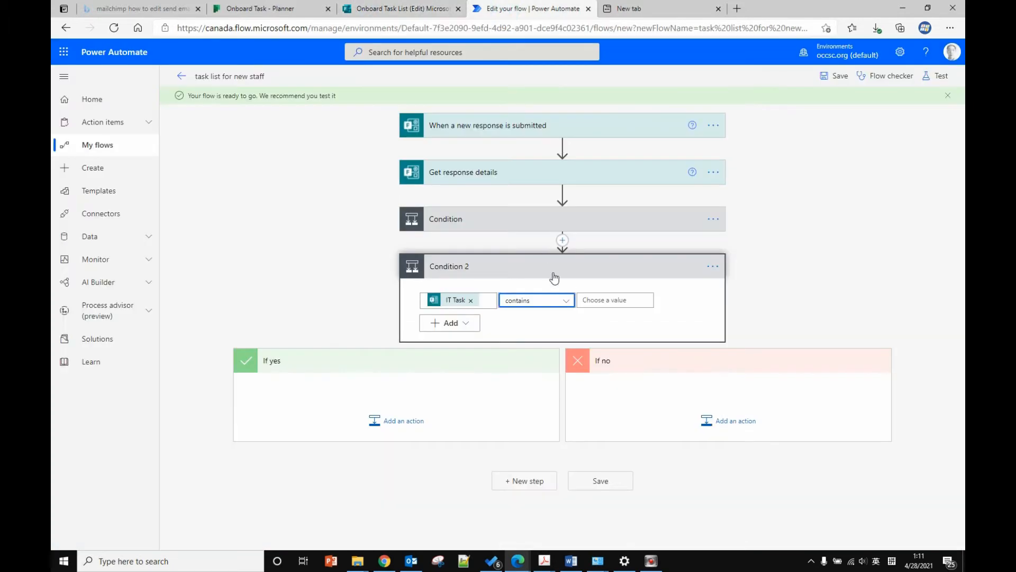
left_click(599, 300)
right_click(599, 300)
left_click(654, 142)
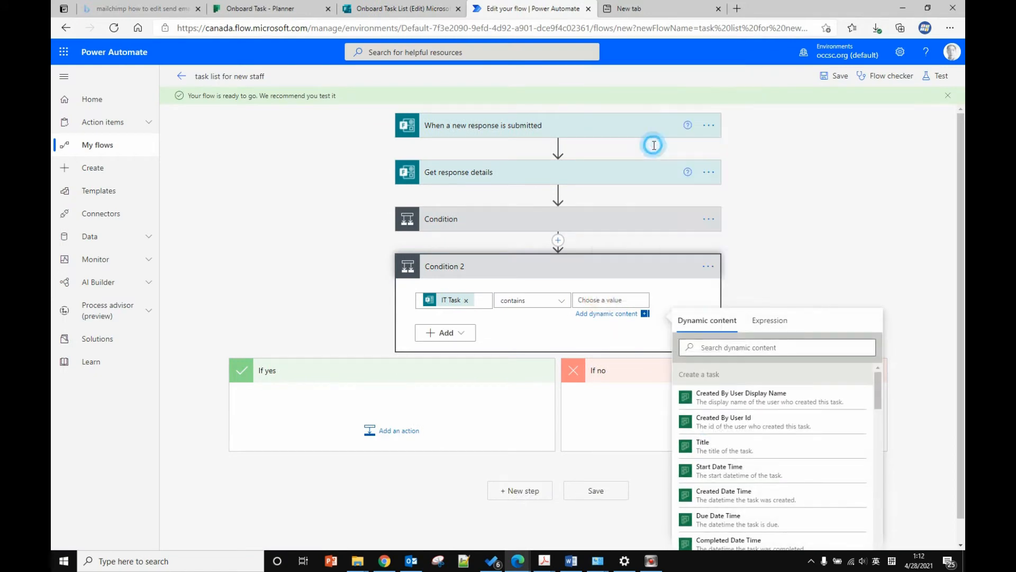
Add a Planner Create a task action to the If yes branch of the second condition.
left_click(376, 435)
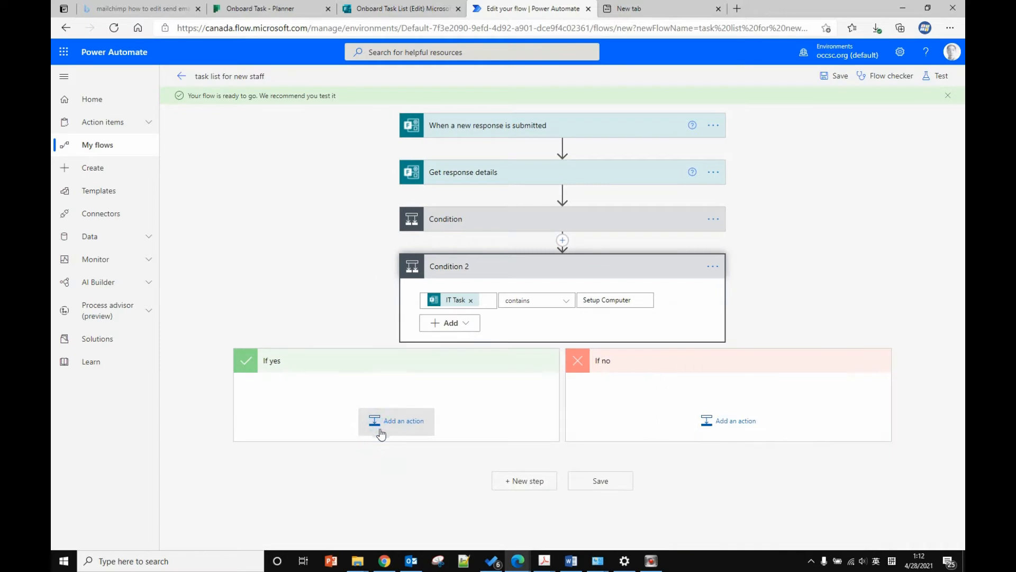
left_click(383, 431)
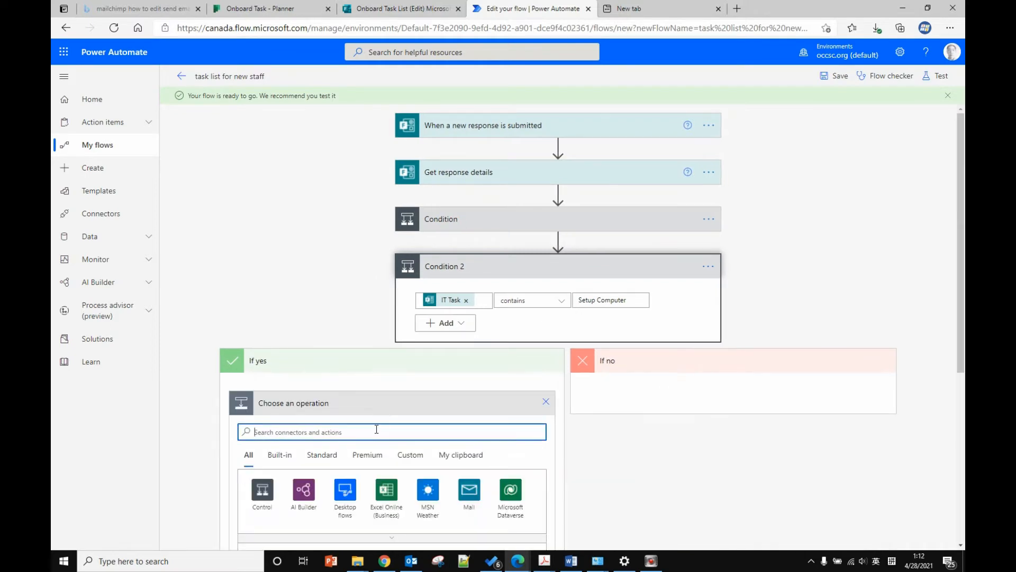
type("pla")
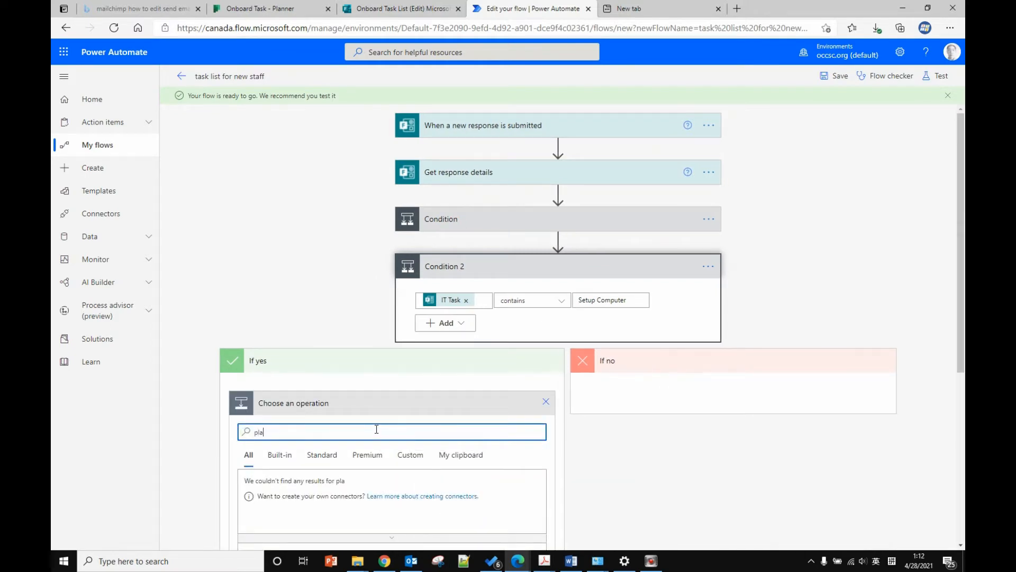
type("nner")
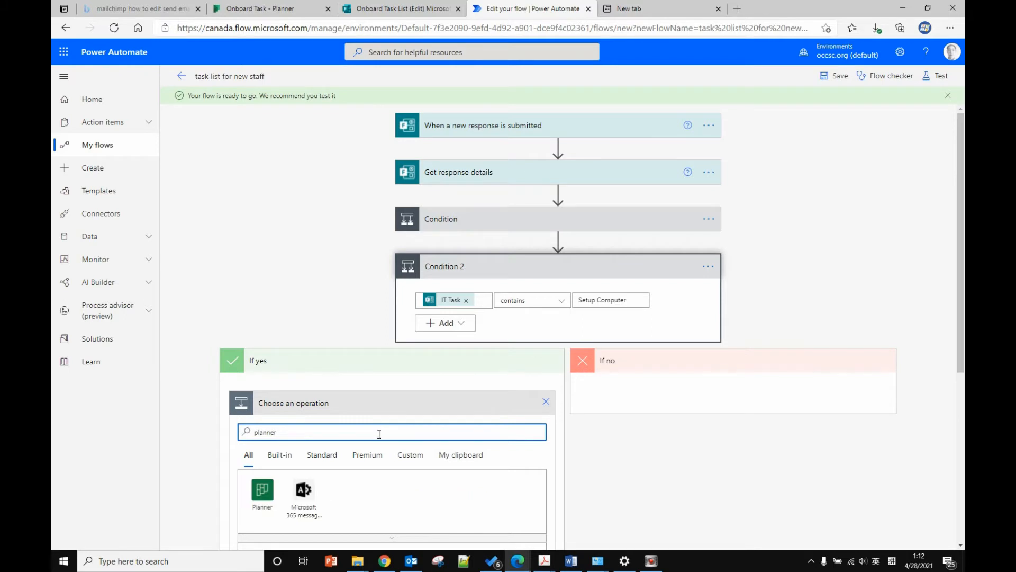
left_click(262, 491)
scroll(402, 444, "down", 3)
left_click(289, 381)
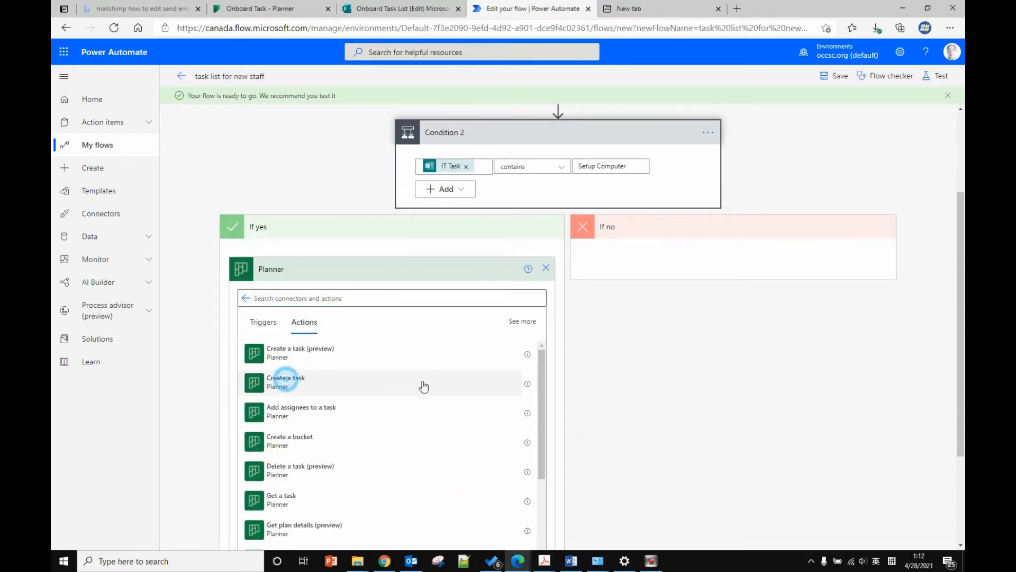
Set the new task action's Group Id to regular plan test and its Plan Id to Onboard Task.
left_click(369, 294)
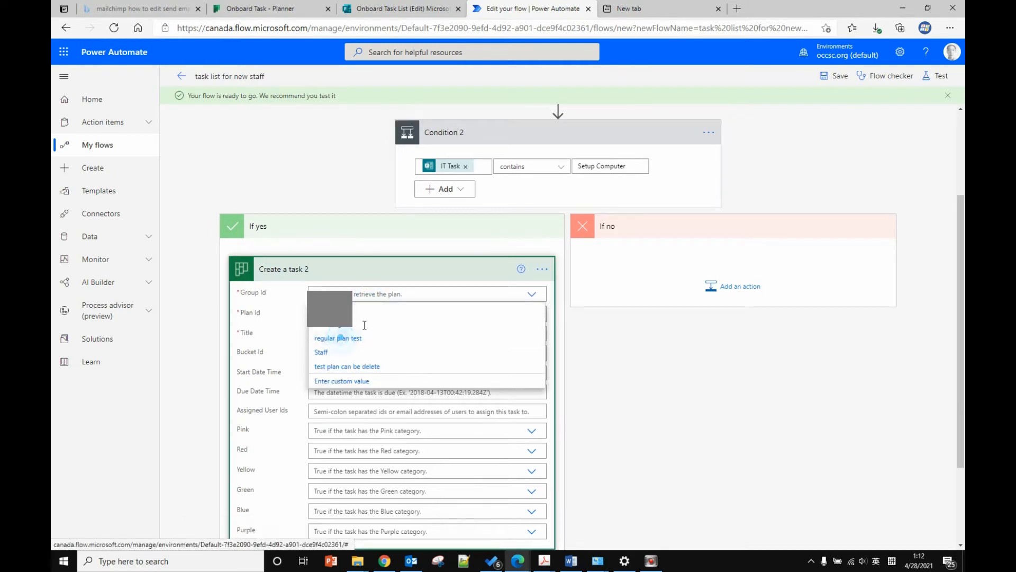
left_click(338, 339)
left_click(362, 315)
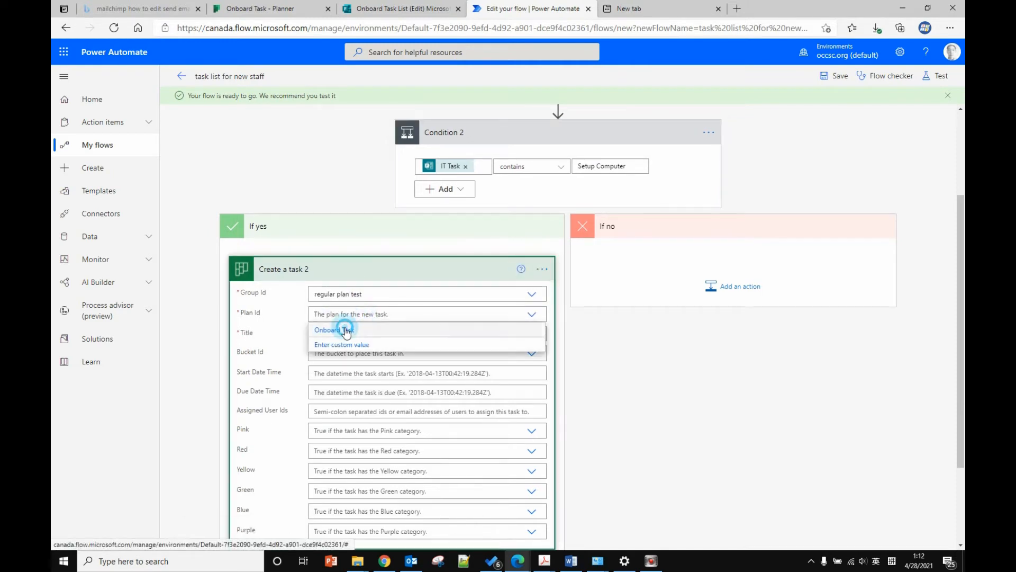
left_click(344, 329)
Set the task's Title to "Setup Computer for new staff" followed by the New Staff Full Name dynamic value, and collapse Condition 2.
left_click(351, 334)
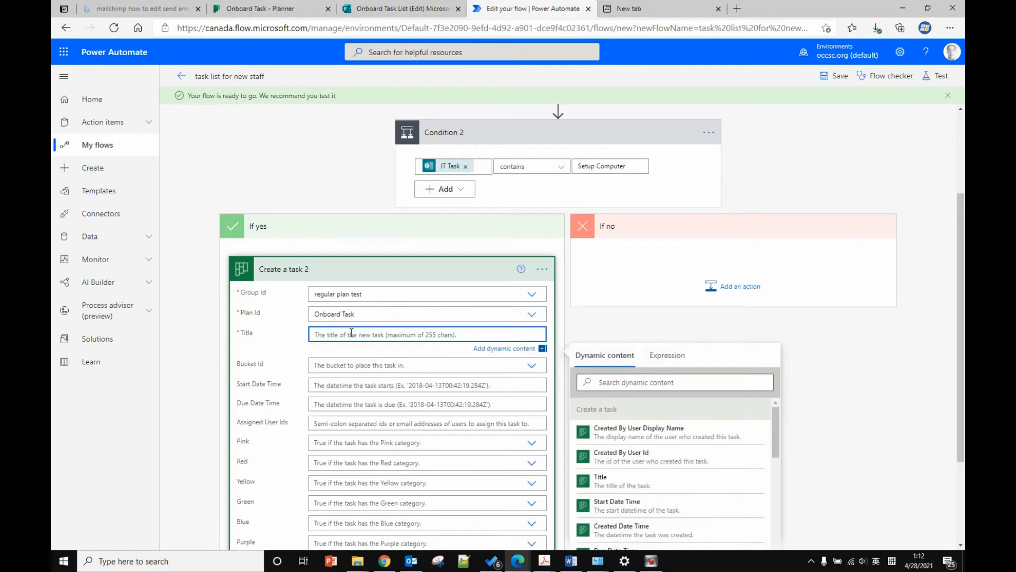
right_click(351, 333)
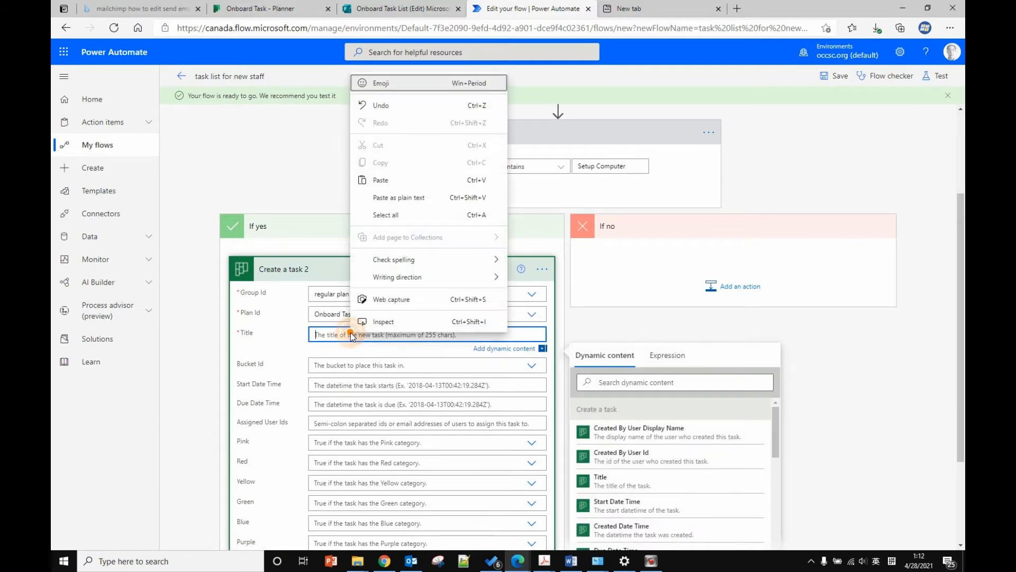
left_click(383, 183)
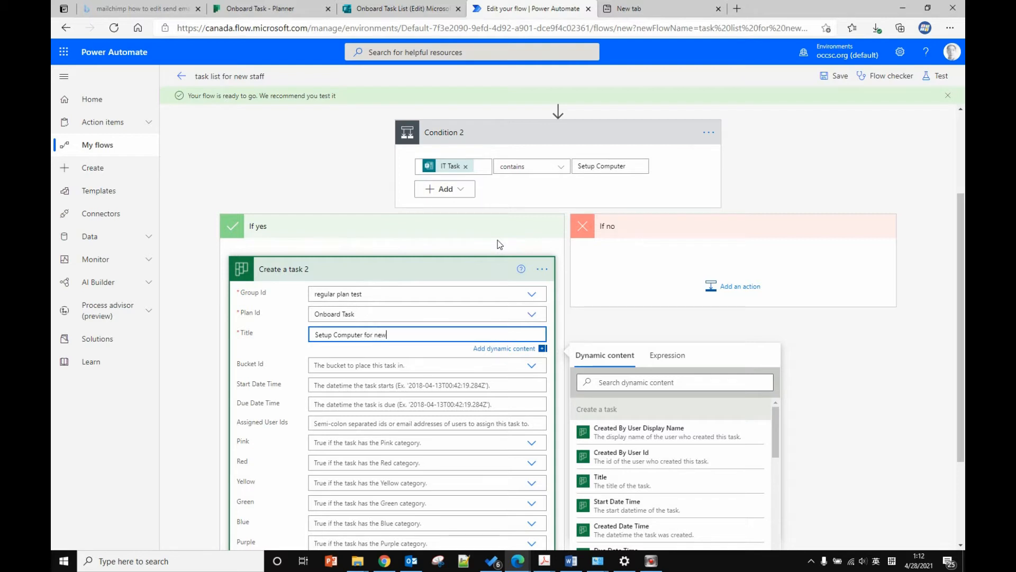
type("for new staff")
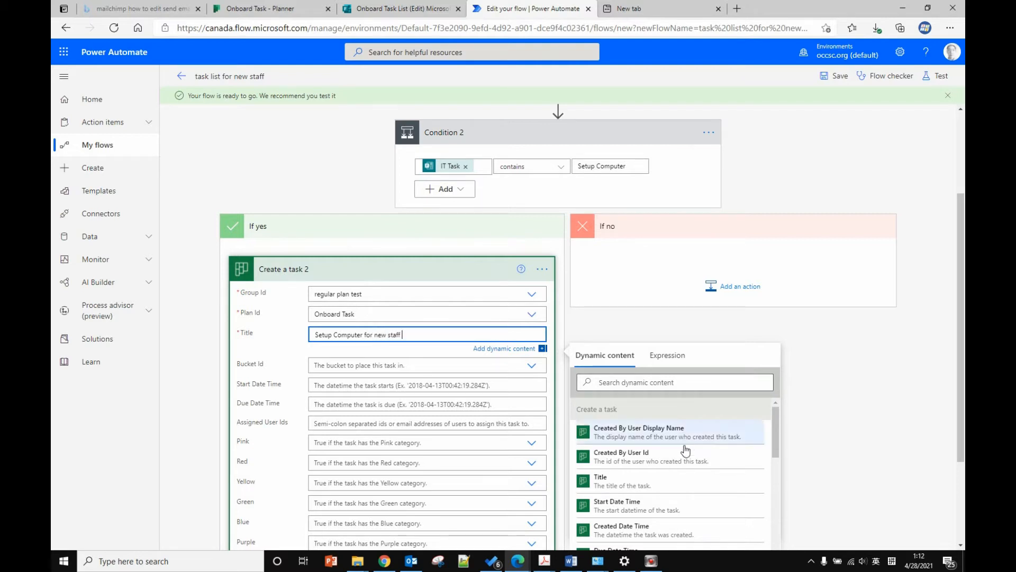
scroll(688, 465, "down", 5)
scroll(688, 466, "down", 5)
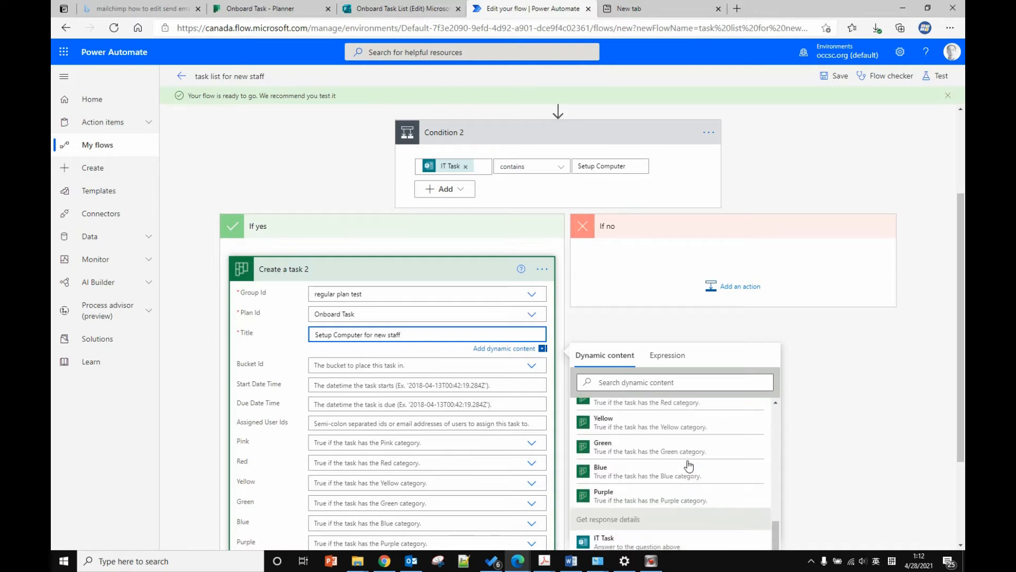
left_click(648, 456)
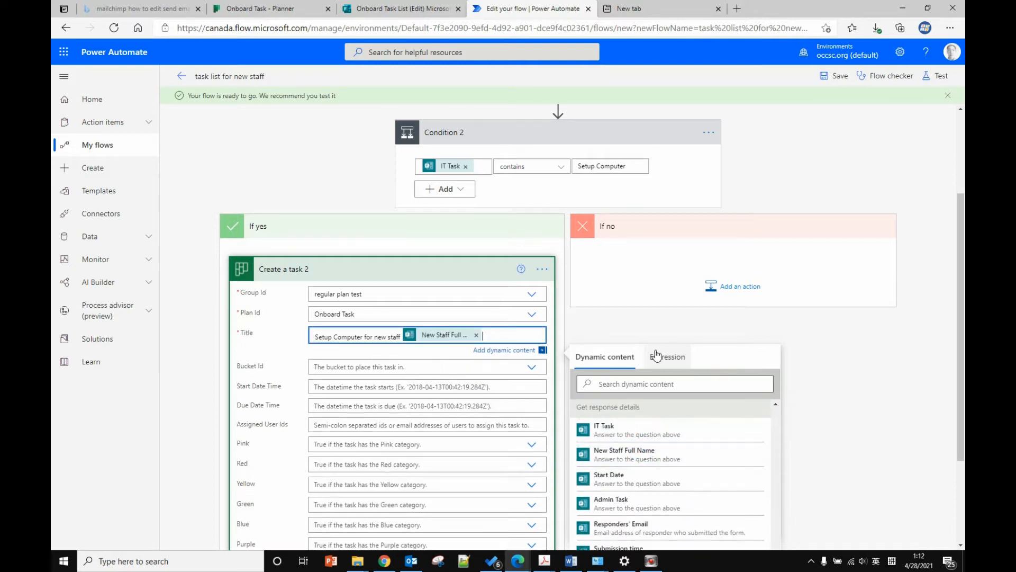
left_click(645, 337)
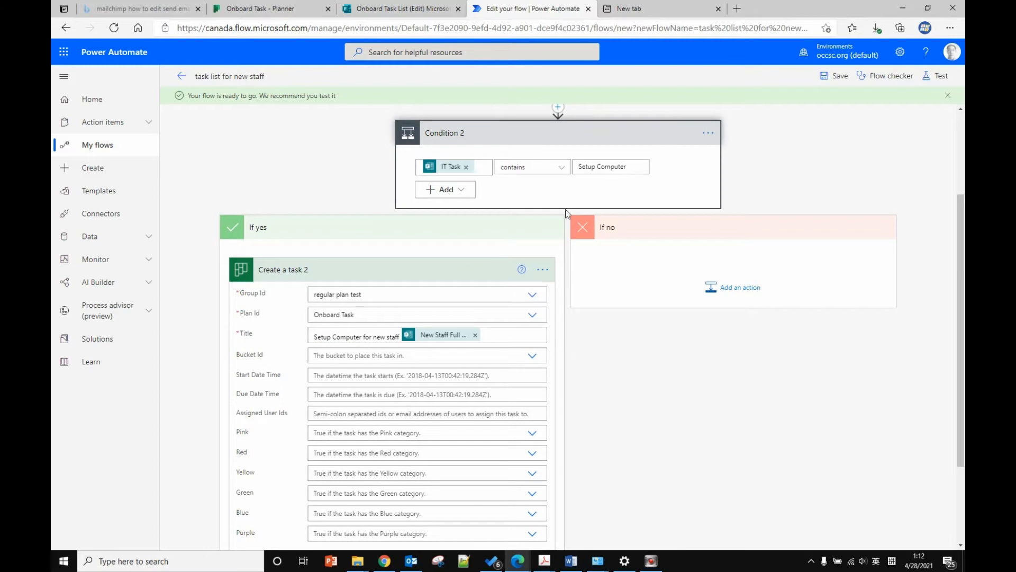
left_click(604, 133)
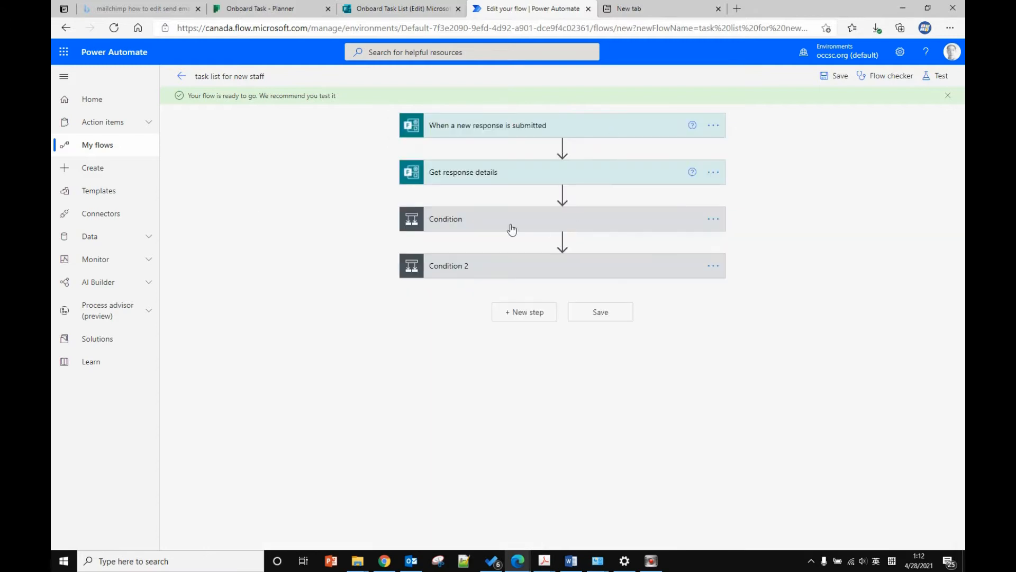
Compare the form's IT Task options with the Planner board's buckets and the conditions in the flow.
left_click(400, 8)
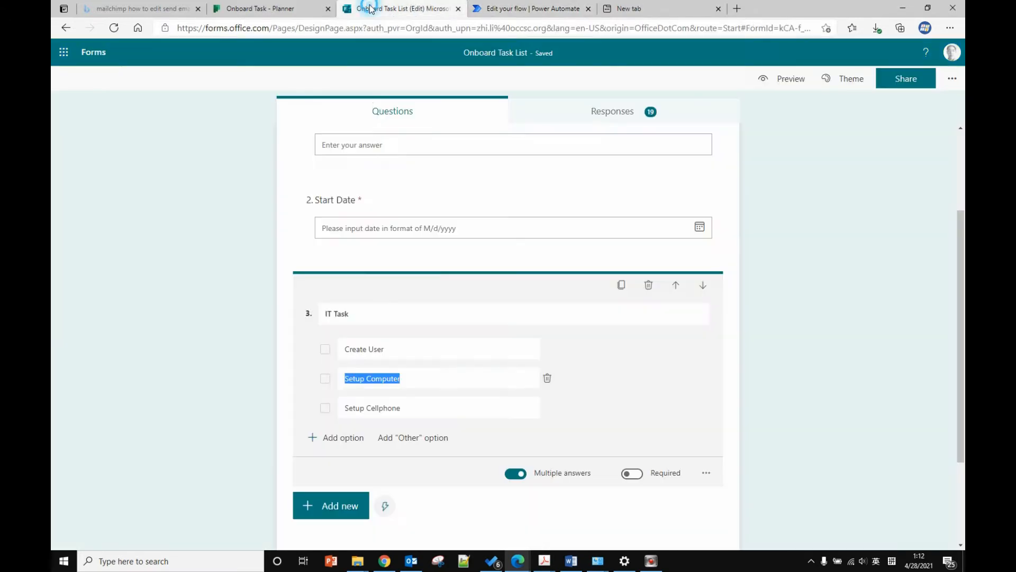
left_click(365, 408)
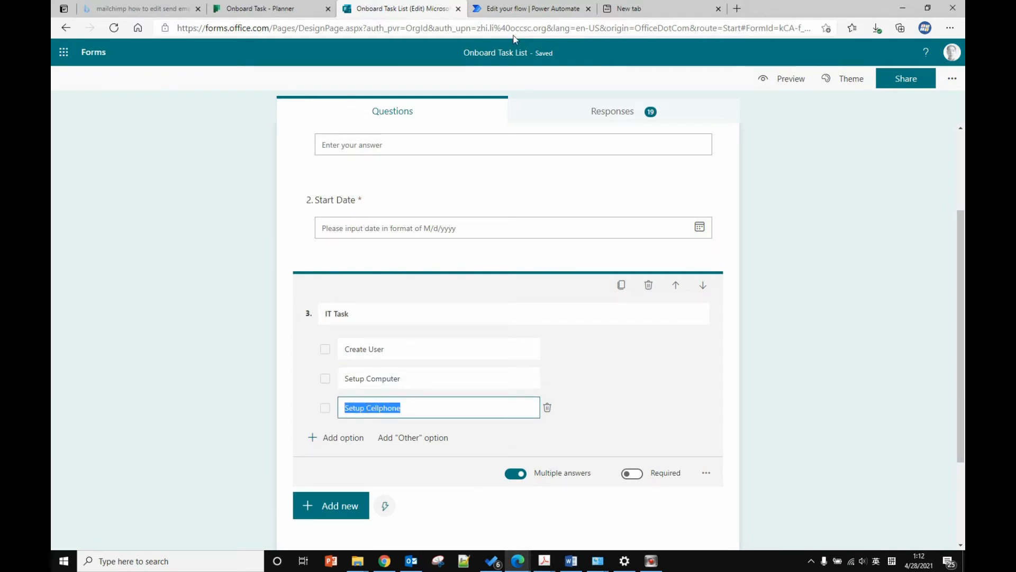
left_click(507, 9)
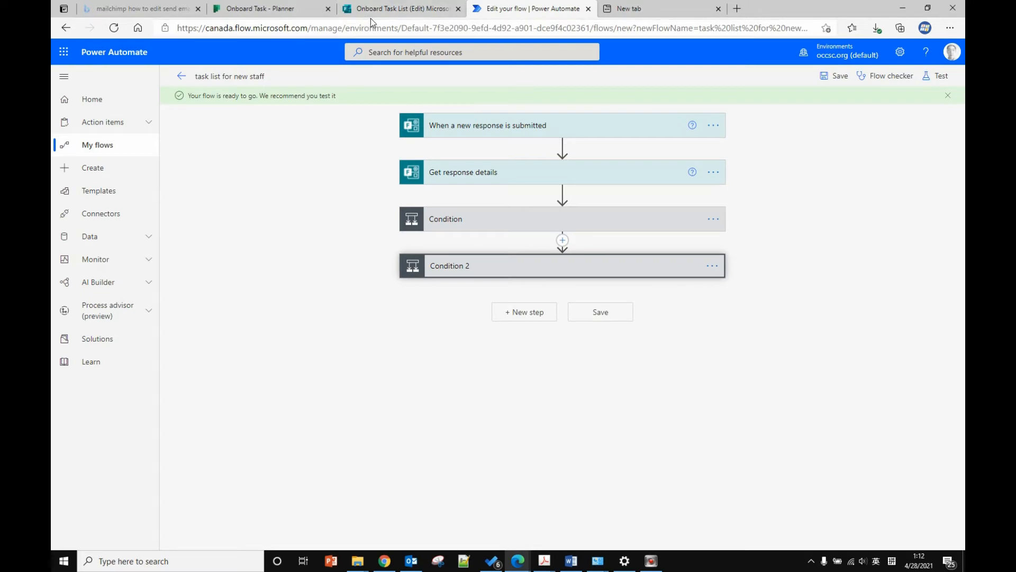
left_click(437, 8)
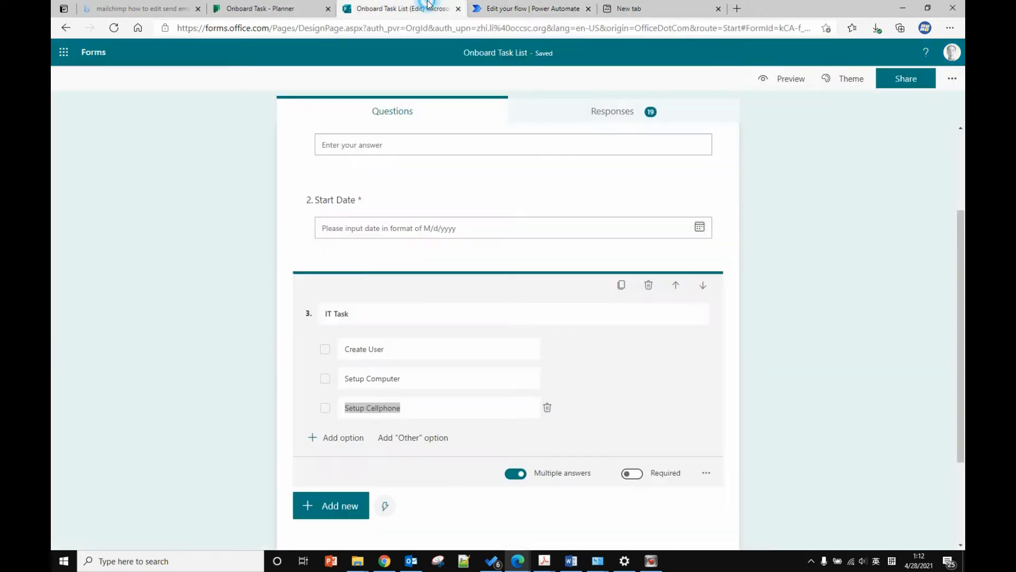
left_click(304, 10)
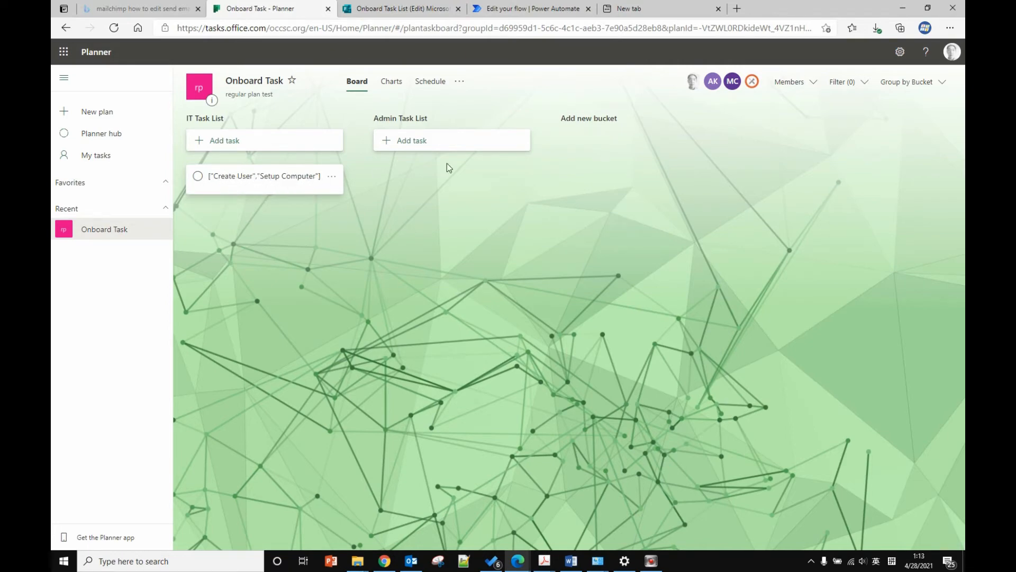
left_click(424, 9)
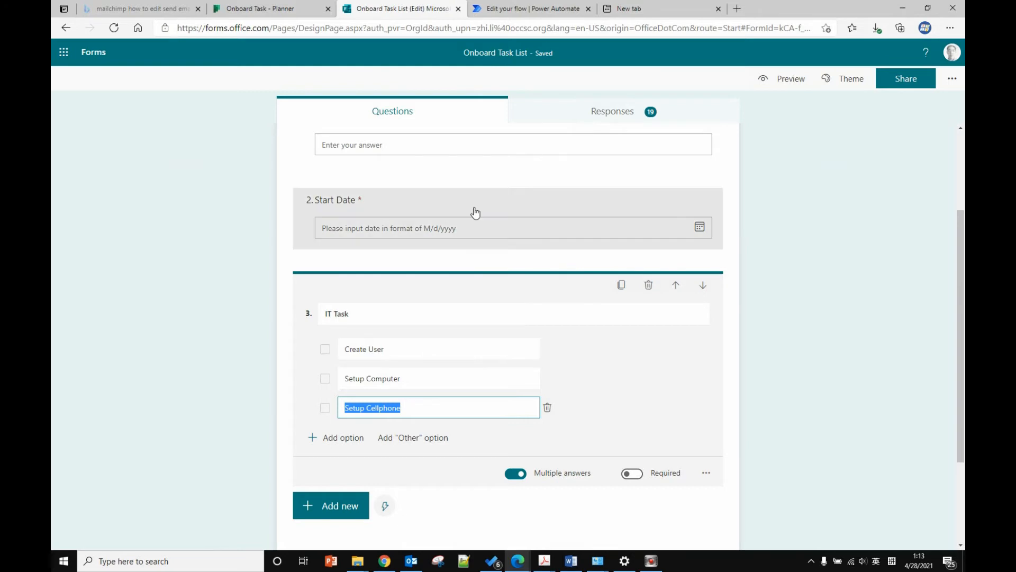
left_click(529, 8)
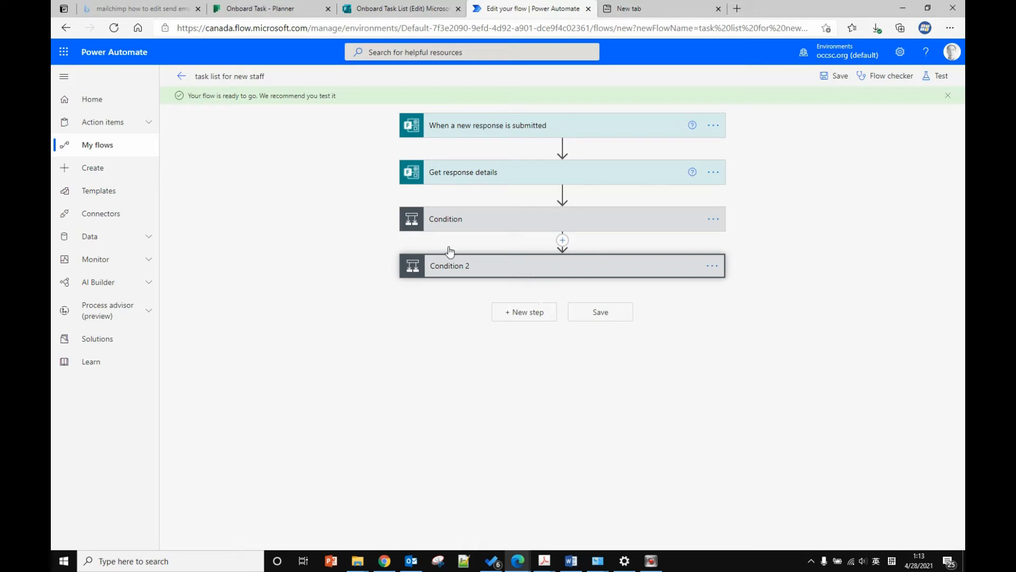
left_click(397, 8)
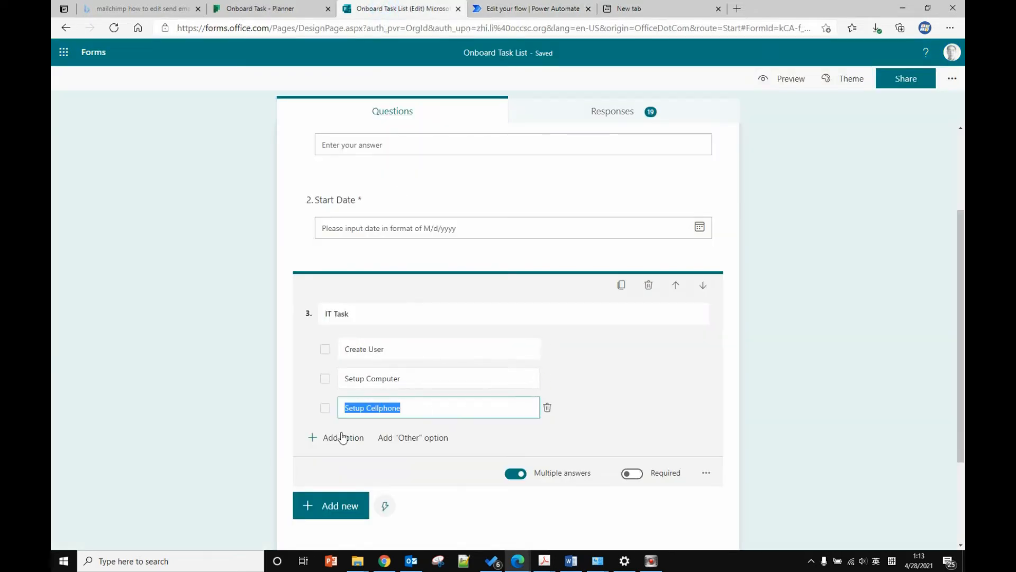
left_click(502, 12)
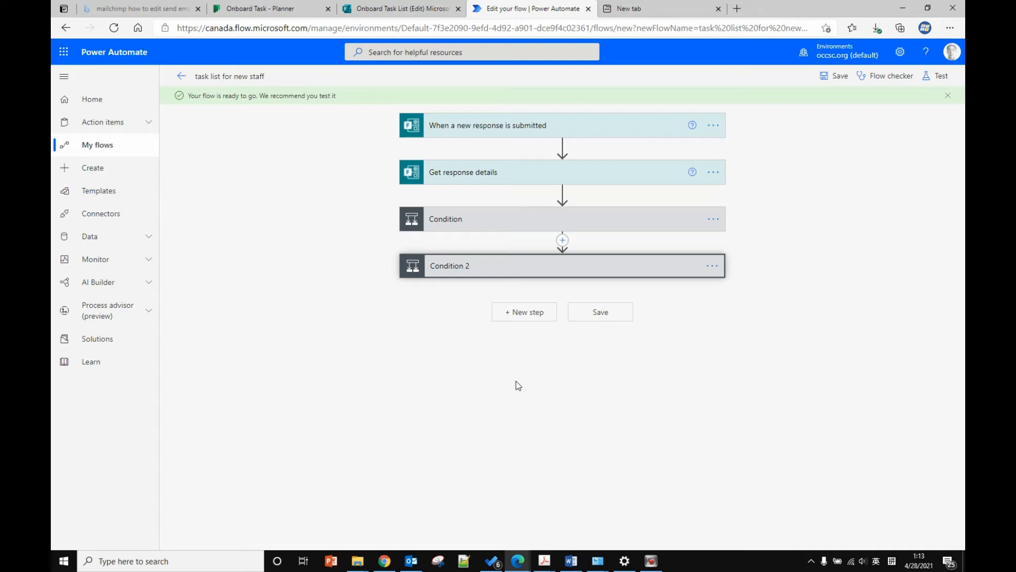
Delete both Condition and Condition 2 from the flow, confirming each deletion.
left_click(711, 224)
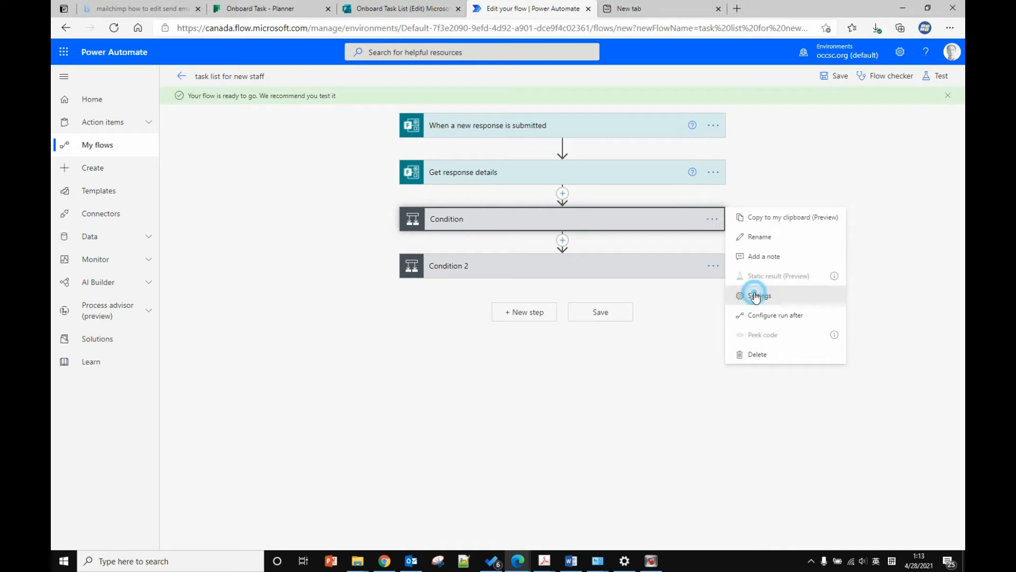
left_click(756, 356)
left_click(516, 318)
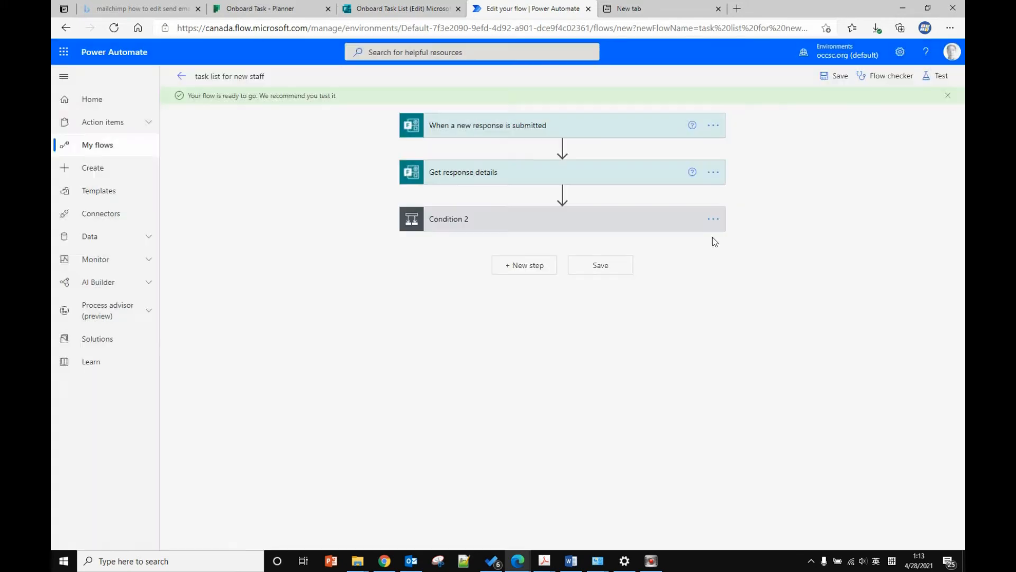
left_click(713, 218)
left_click(763, 355)
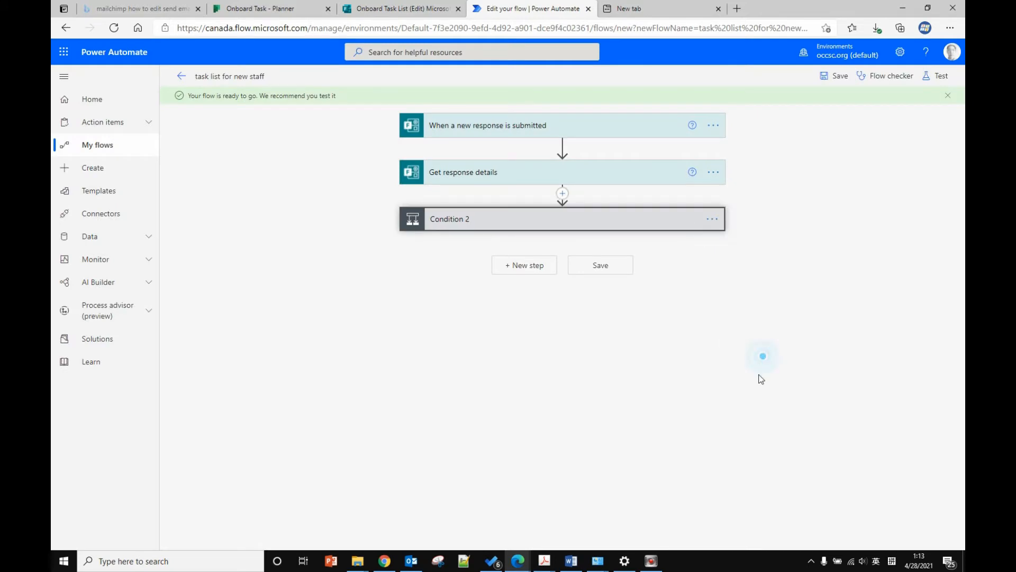
left_click(516, 318)
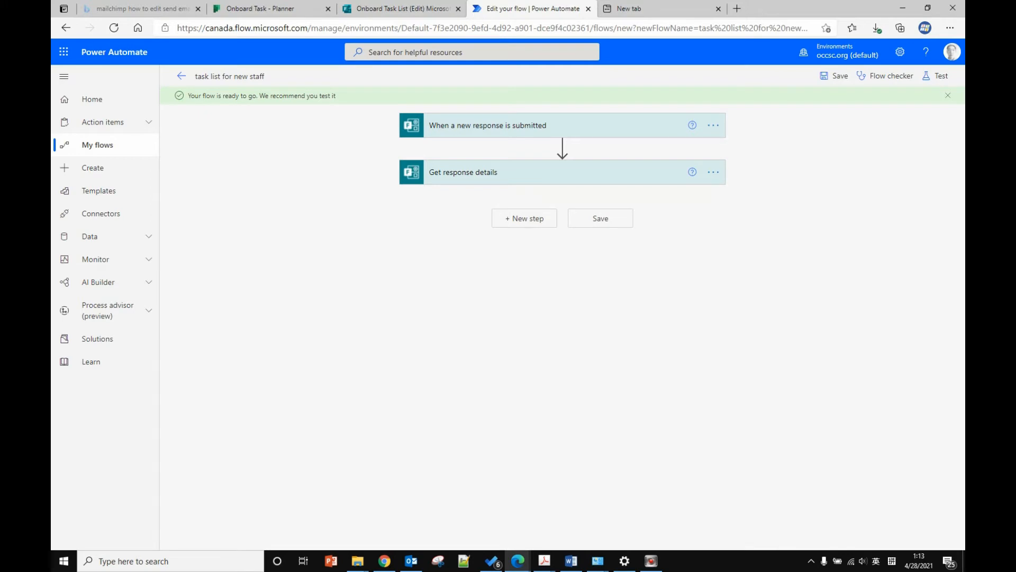
Check the existing task on the Planner board, and add a Data Operation Compose action after Get response details in the flow.
left_click(278, 10)
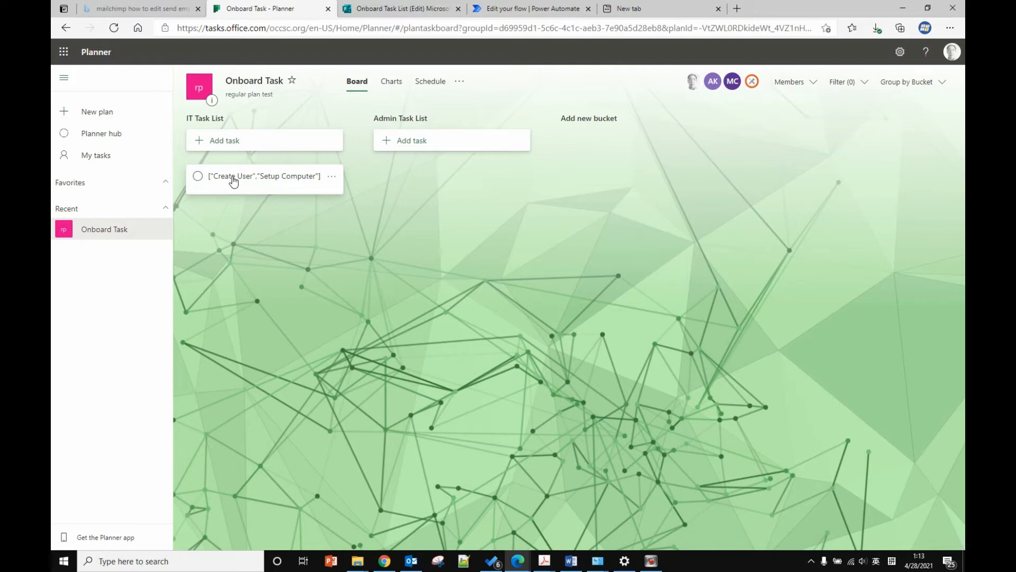
left_click(532, 10)
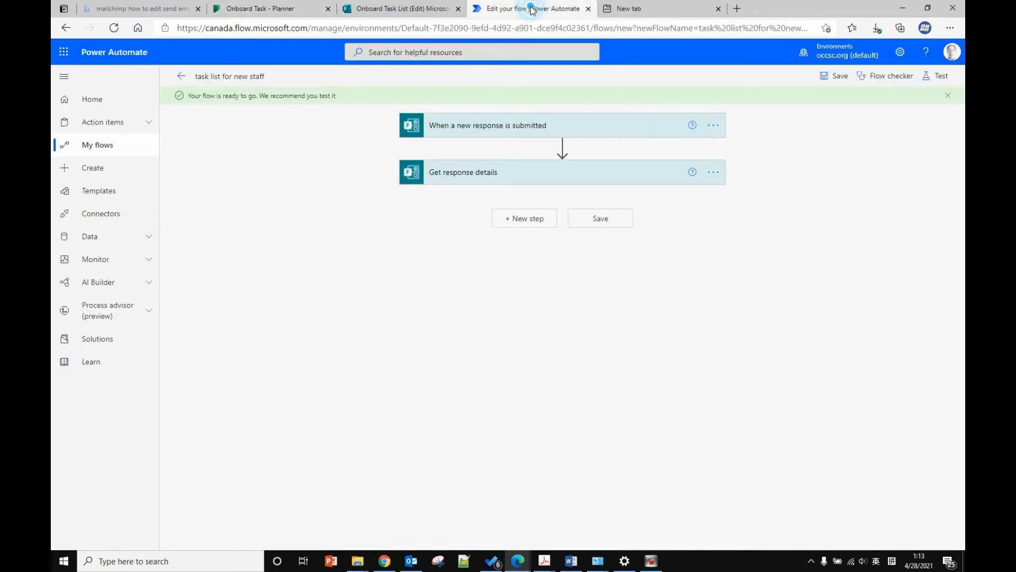
left_click(527, 221)
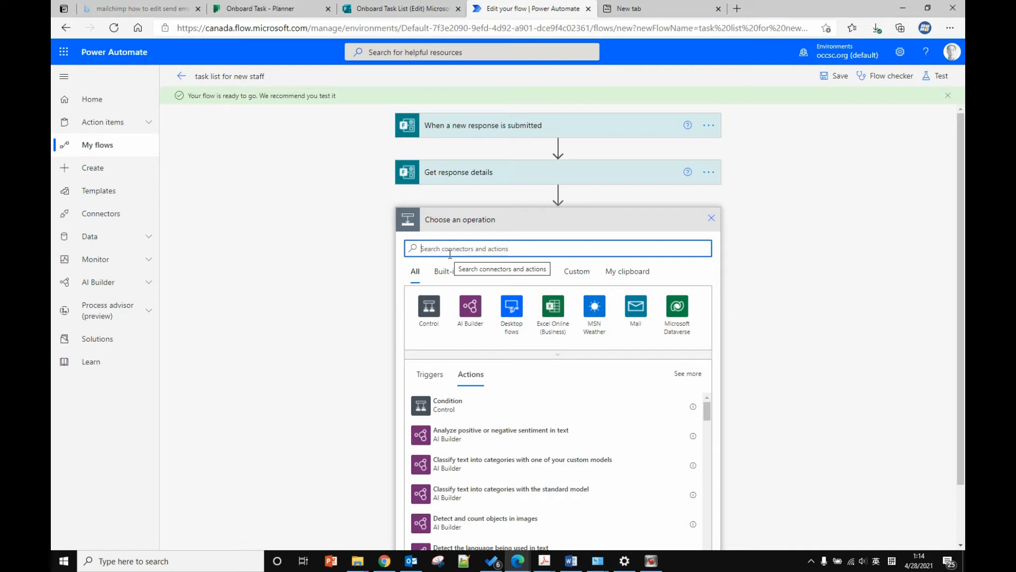
type("data")
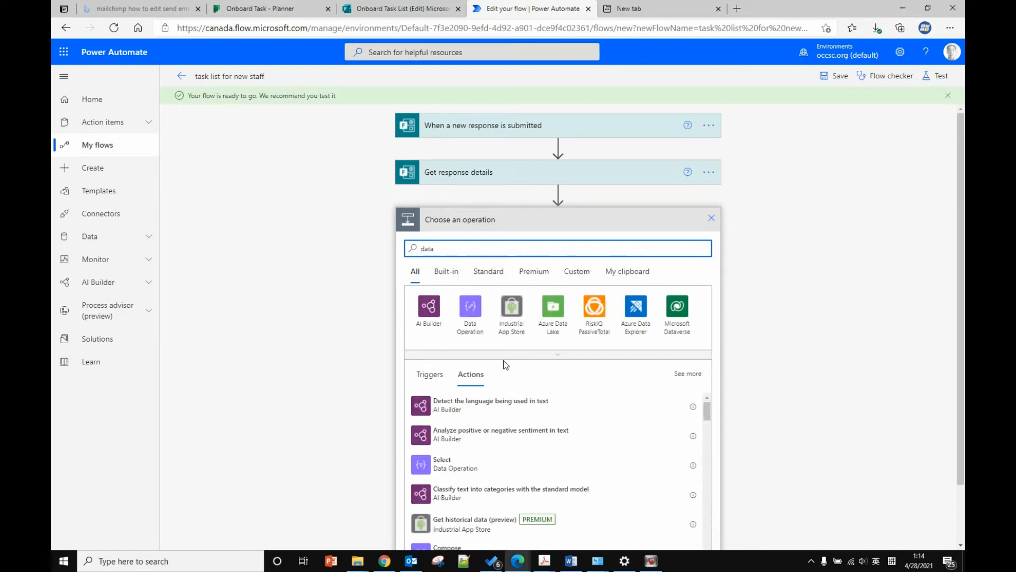
left_click(473, 332)
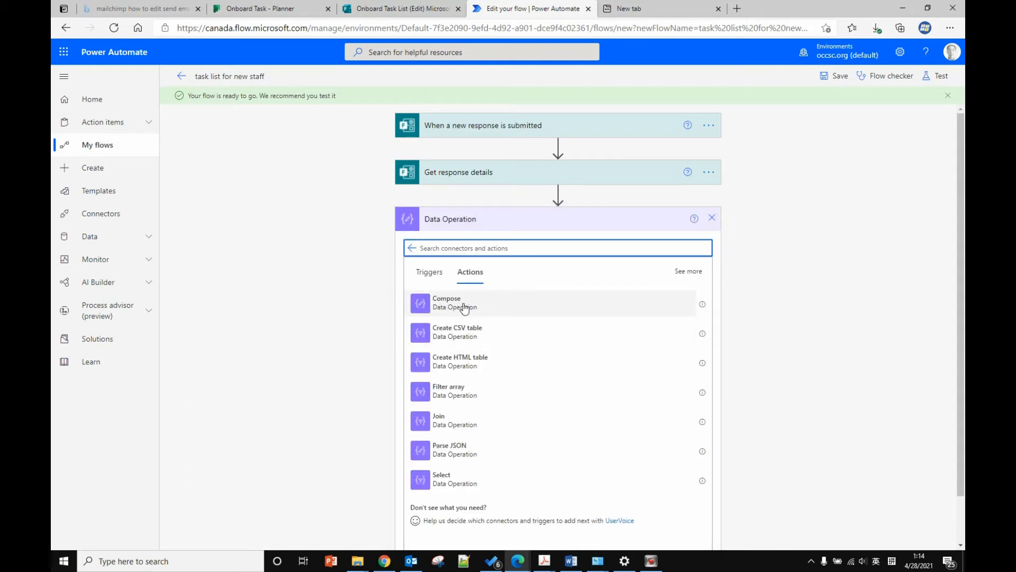
left_click(465, 307)
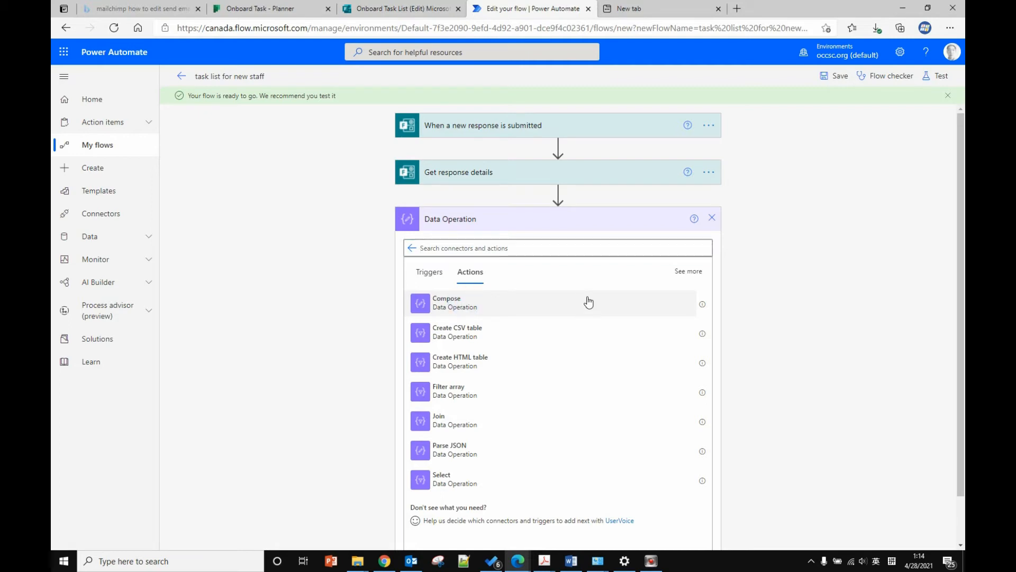
Set the Compose action's Inputs to a json() expression wrapping the IT Task answer from Get response details, and review the inserted expression.
left_click(518, 242)
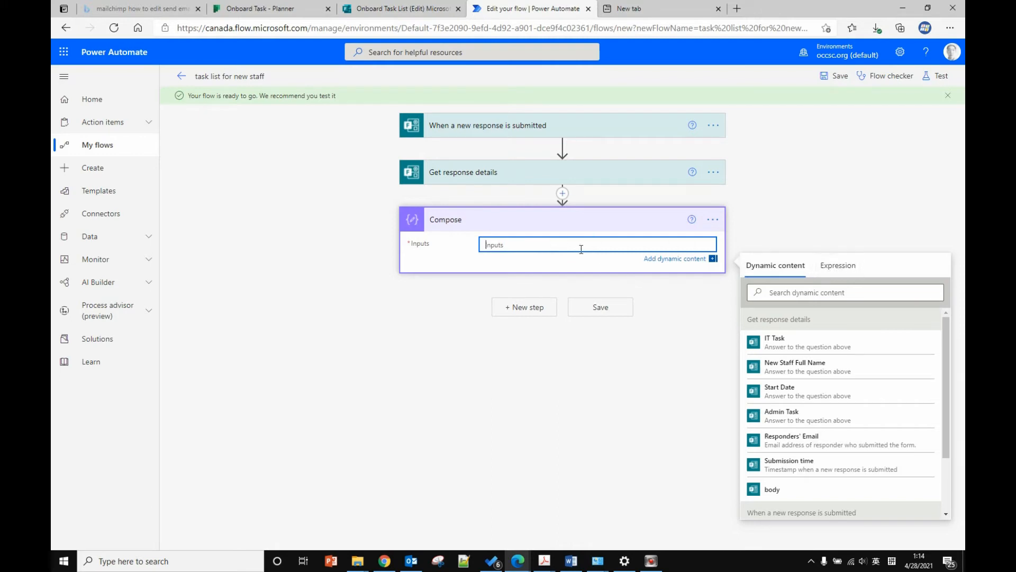
left_click(849, 271)
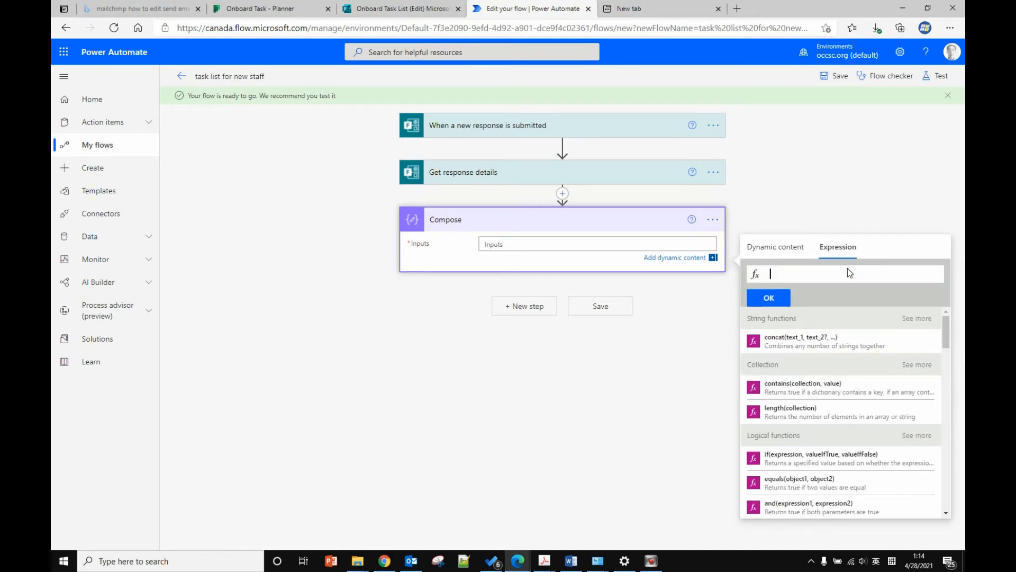
type("jso")
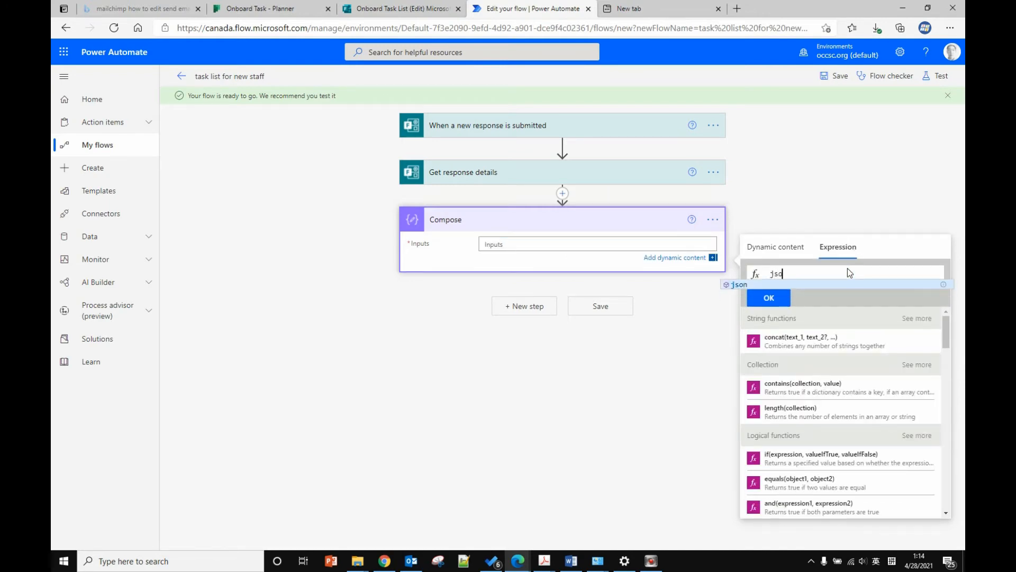
type("n(")
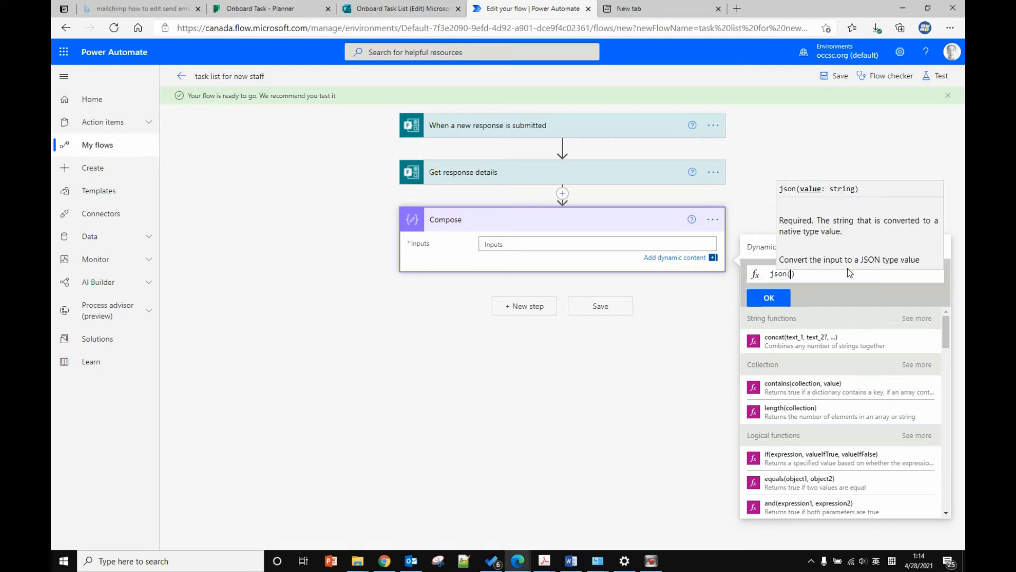
left_click(754, 248)
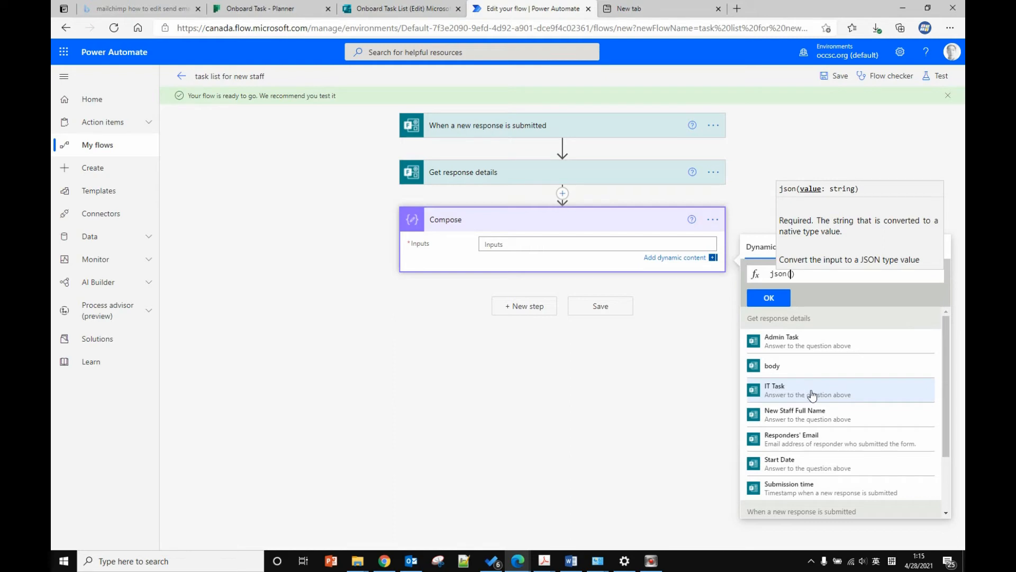
left_click(853, 393)
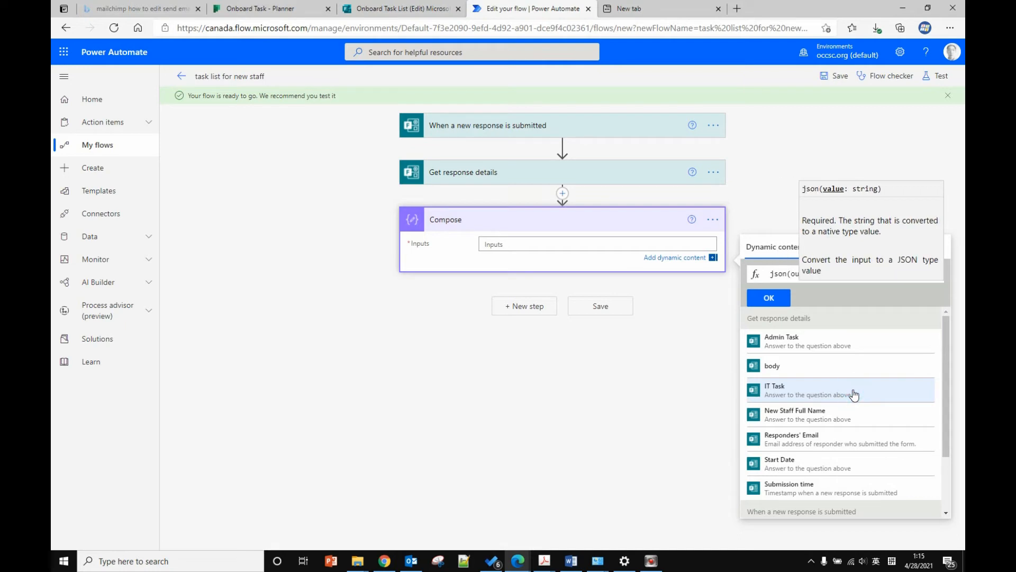
left_click(773, 298)
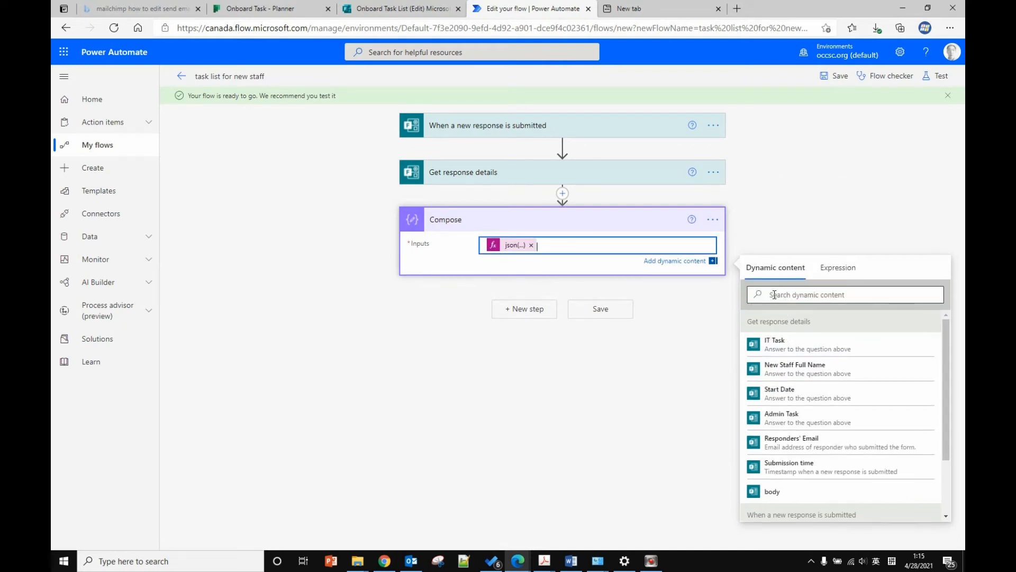
left_click(510, 246)
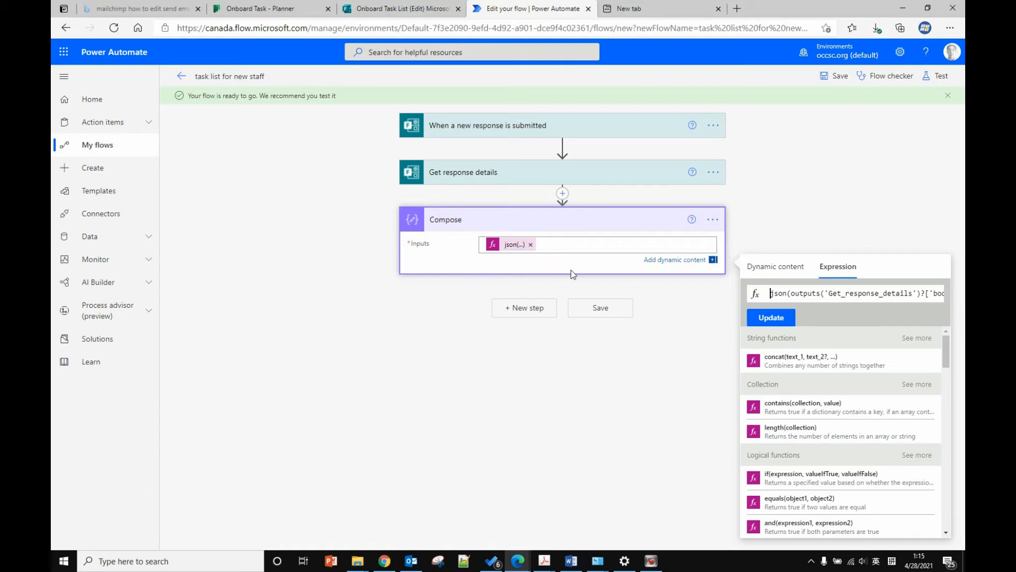
left_click(923, 293)
key("ctrl+a")
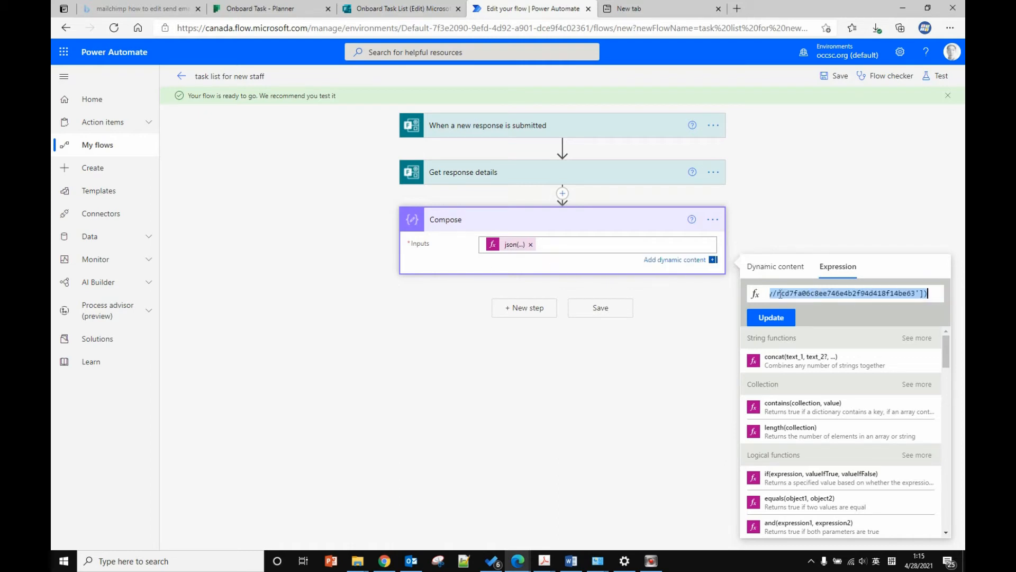
left_click(765, 220)
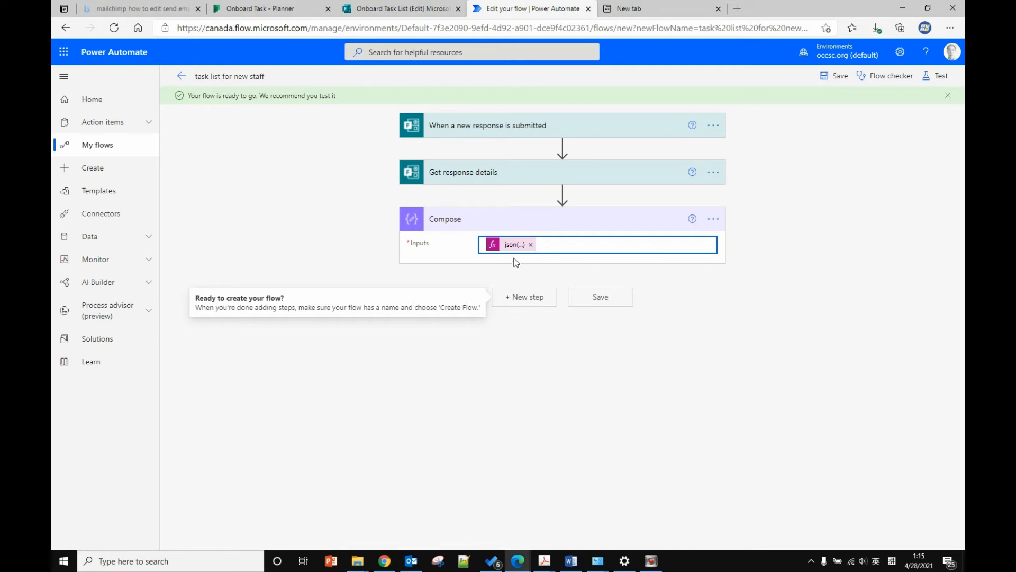
Add an Apply to each control after Compose and set it to loop over the Compose Outputs.
left_click(519, 300)
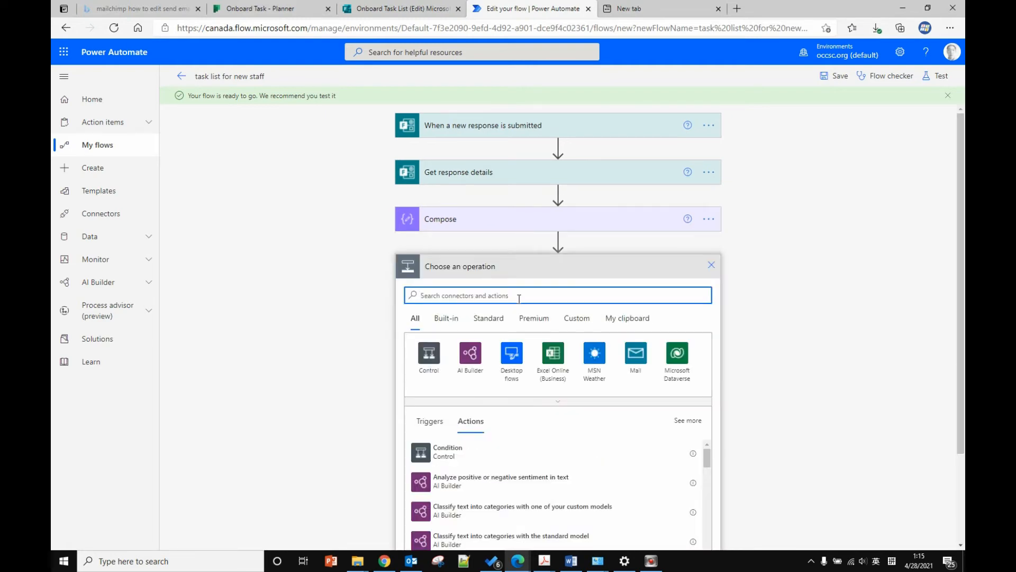
left_click(429, 356)
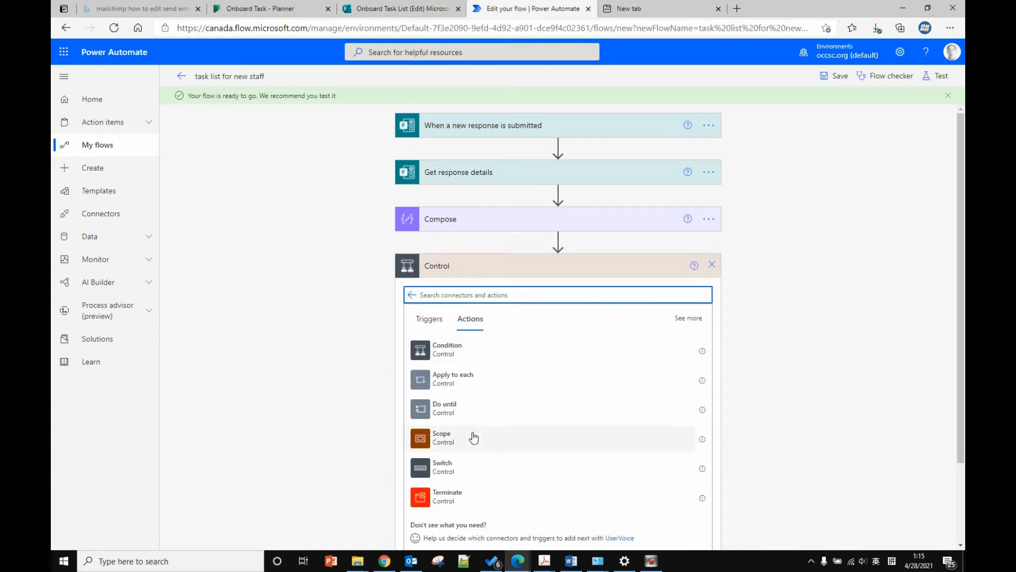
left_click(480, 382)
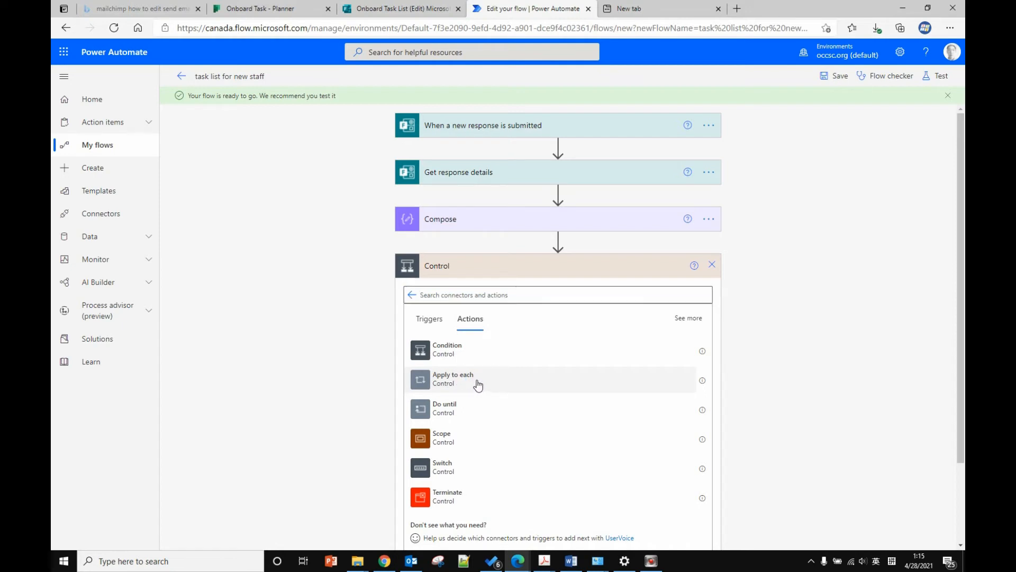
left_click(478, 382)
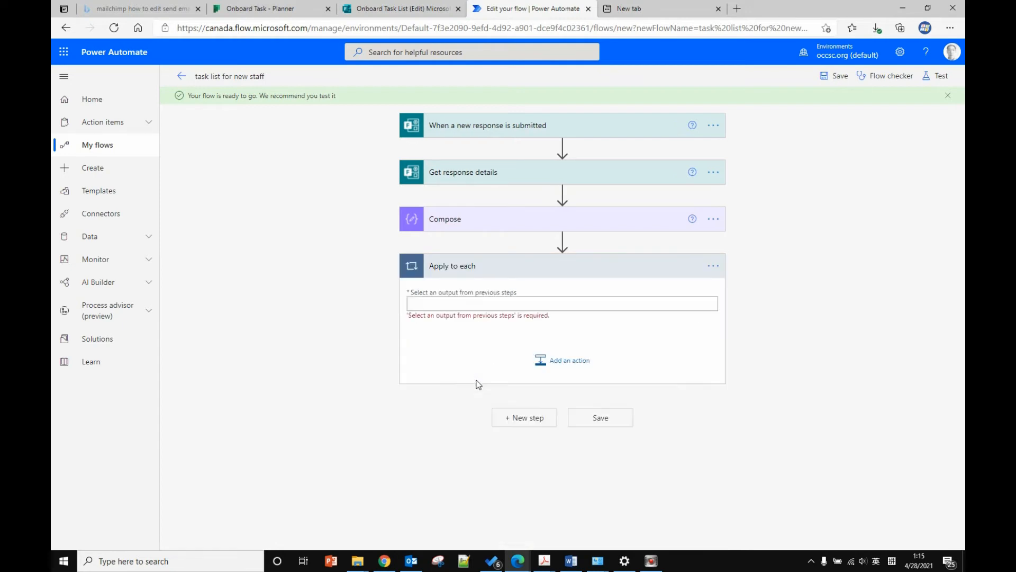
left_click(448, 306)
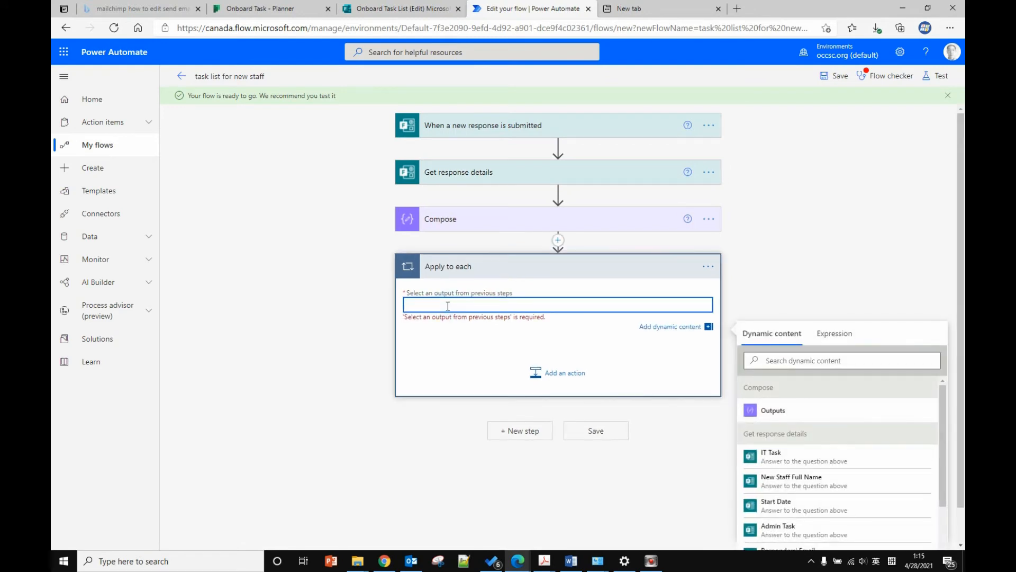
left_click(784, 411)
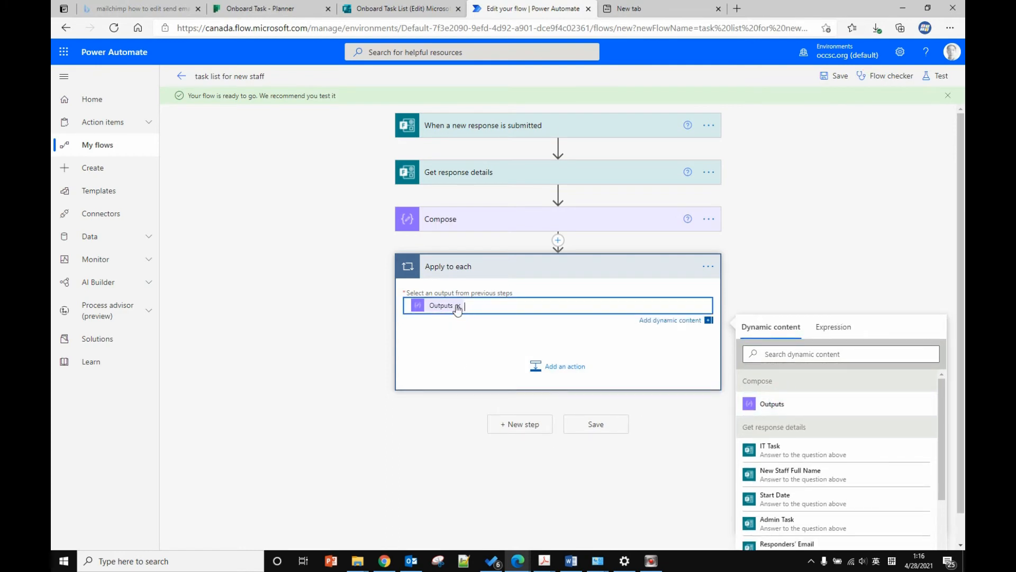
Add a Planner Create a task action inside the Apply to each loop.
scroll(440, 311, "down", 1)
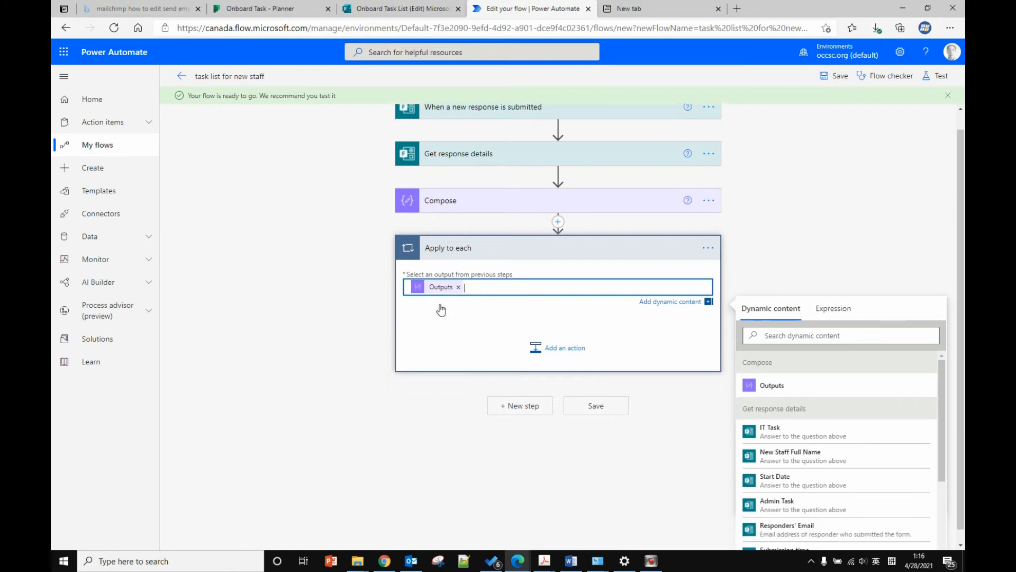
left_click(562, 339)
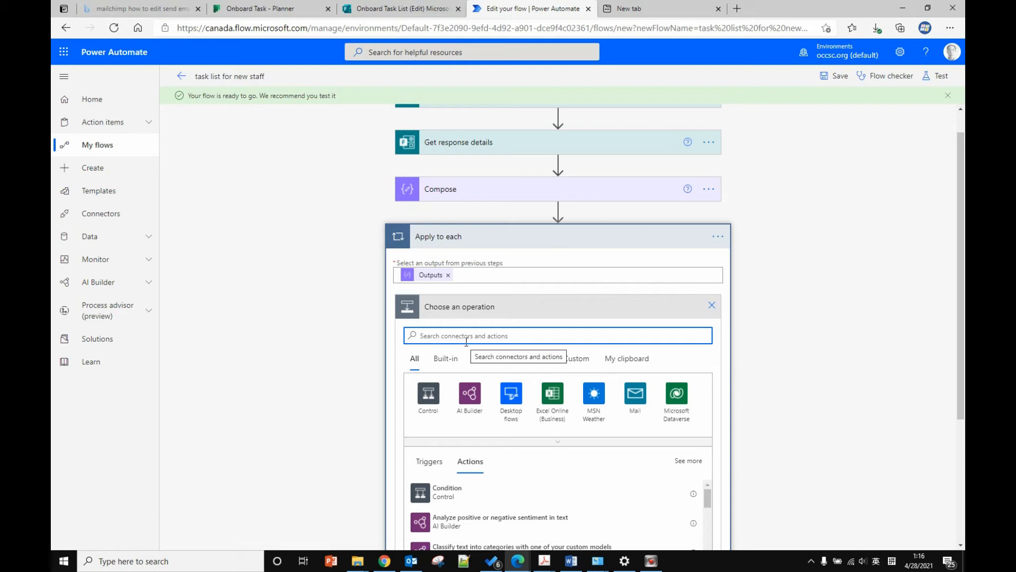
type("planner")
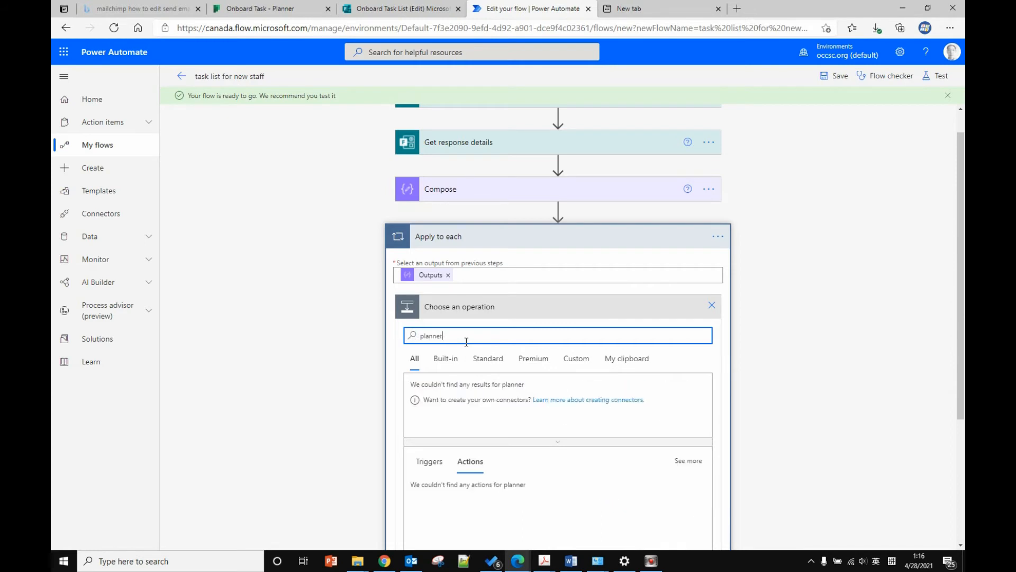
left_click(440, 398)
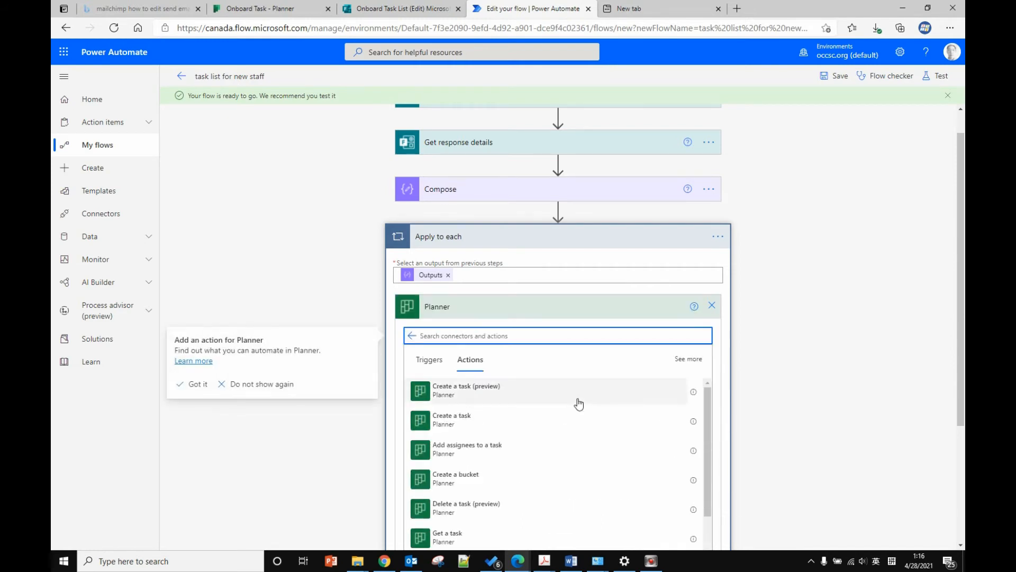
scroll(530, 408, "down", 3)
scroll(529, 418, "up", 1)
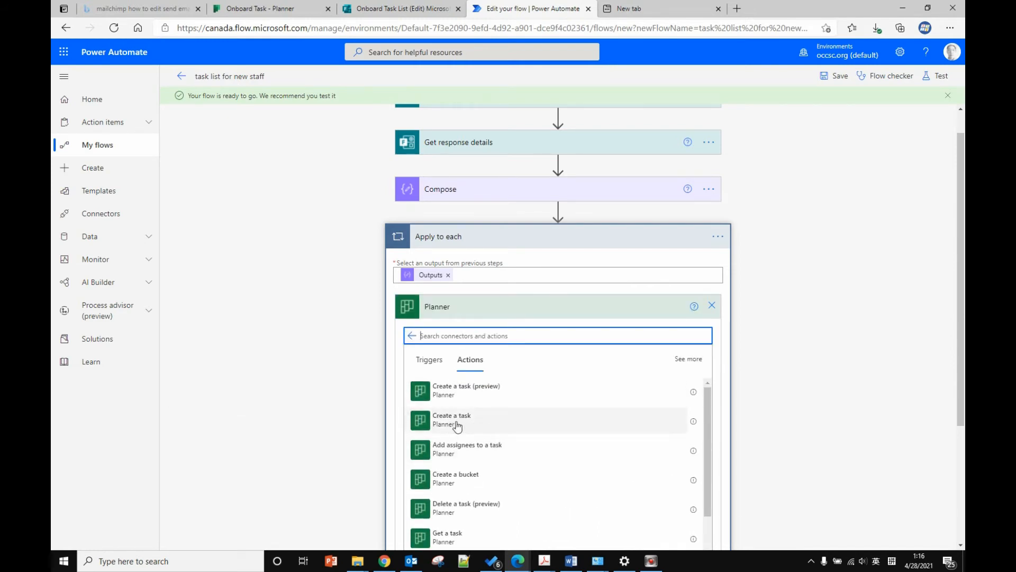
left_click(466, 422)
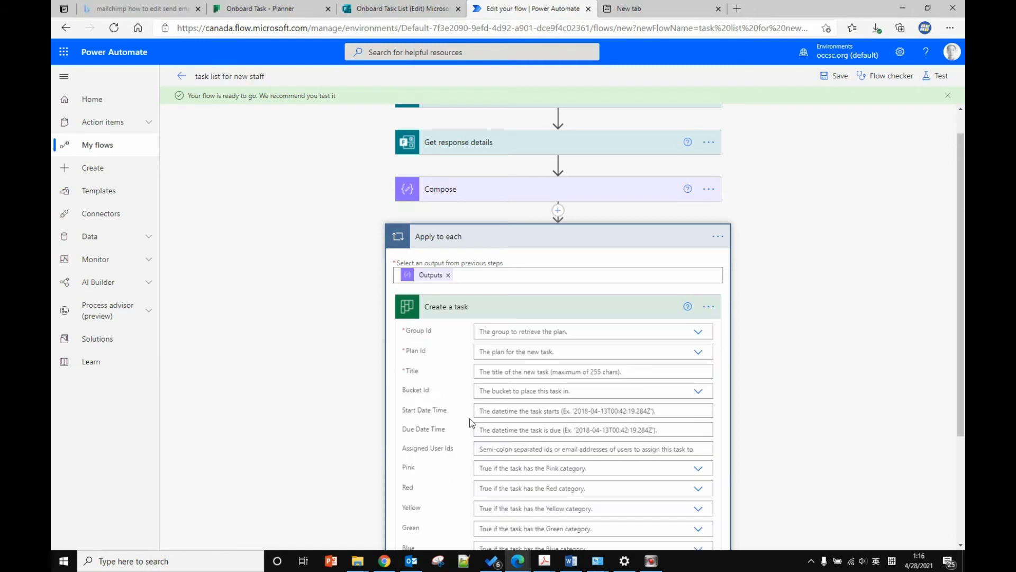
Set the looped task action's Group Id to regular plan test and its Plan Id to Onboard Task.
left_click(540, 334)
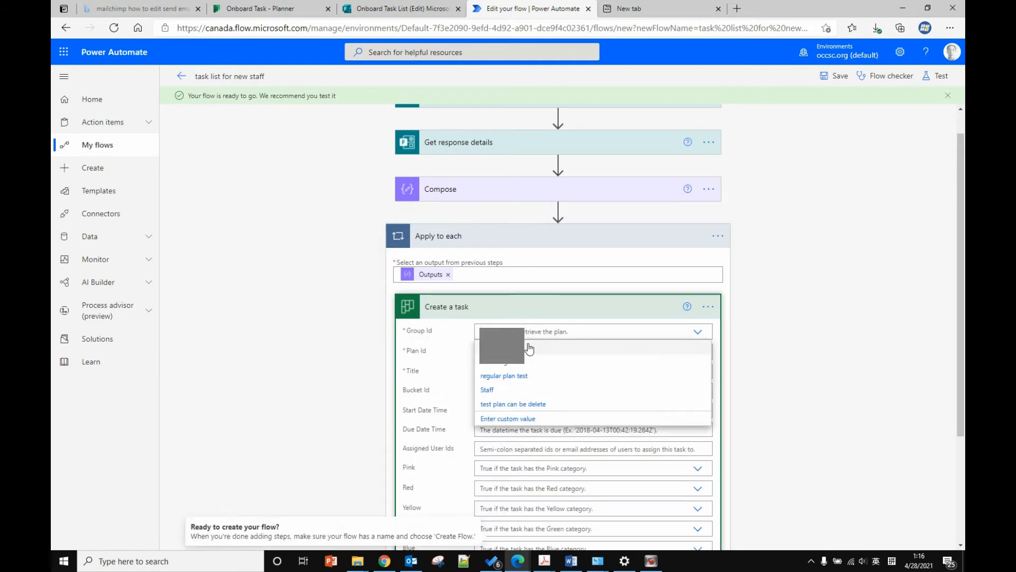
left_click(507, 377)
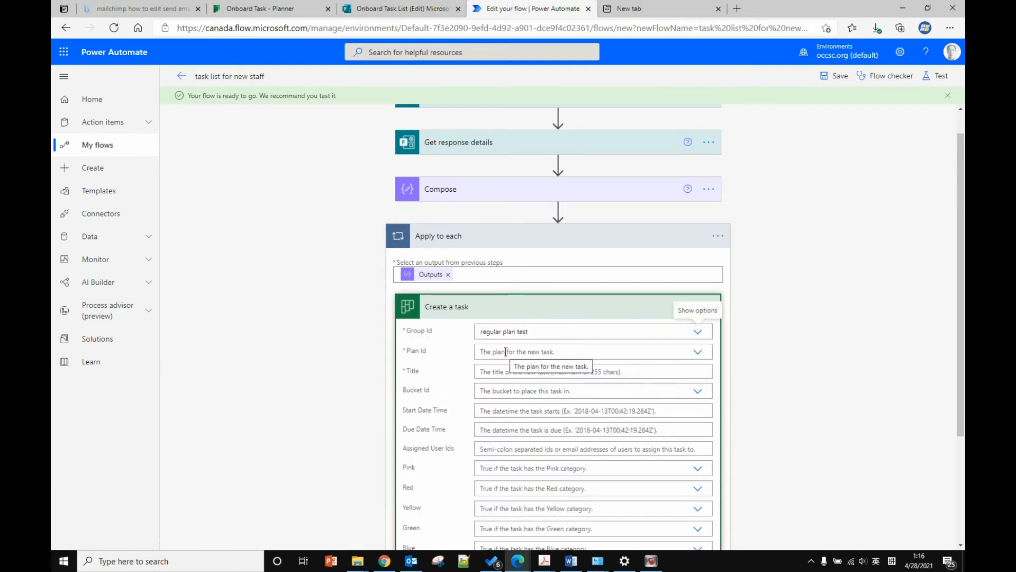
left_click(505, 351)
left_click(507, 369)
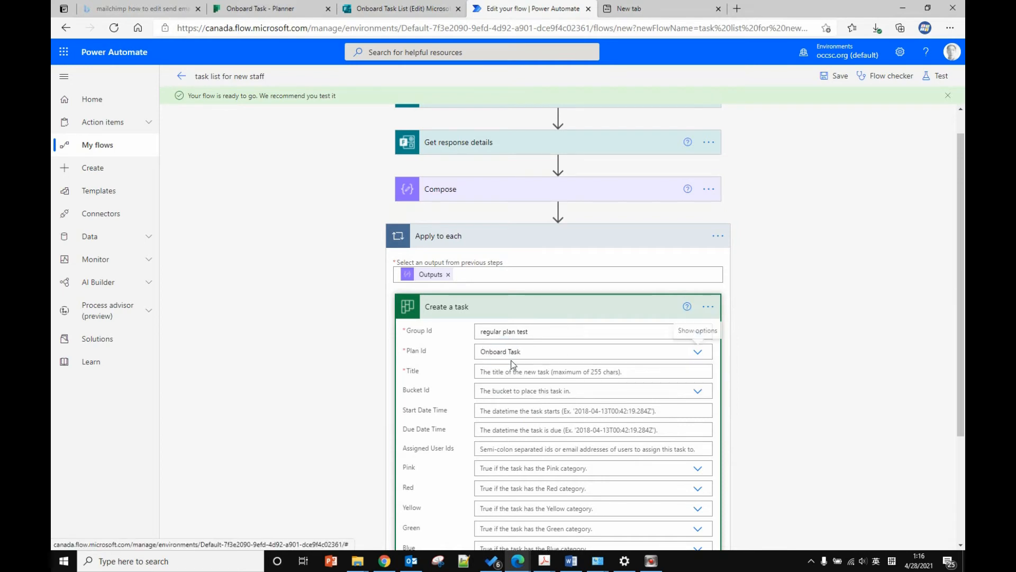
Set the looped task's Title to the Apply to each Current item, the text "for new staff" and the New Staff Full Name answer.
left_click(506, 373)
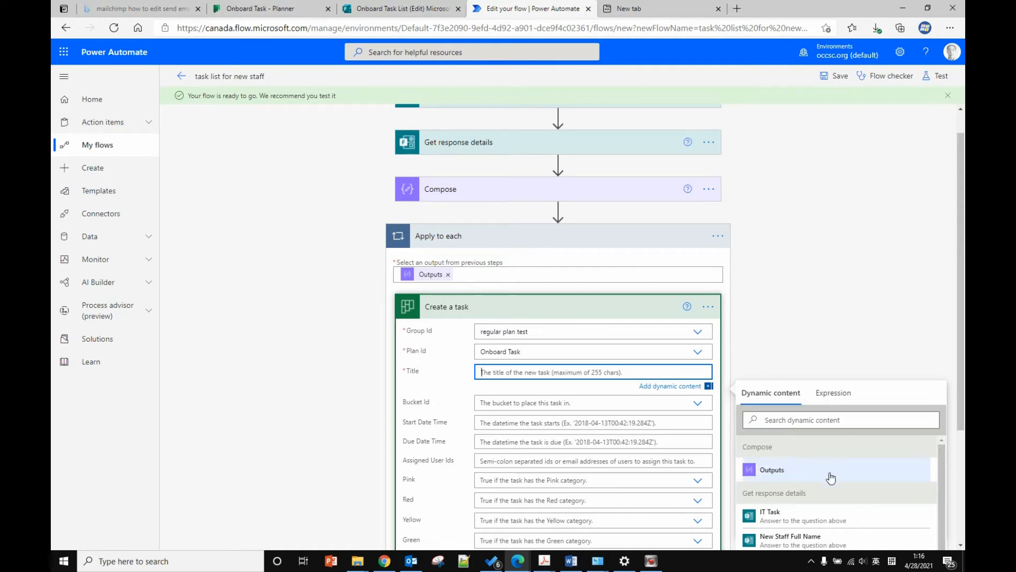
scroll(832, 474, "down", 2)
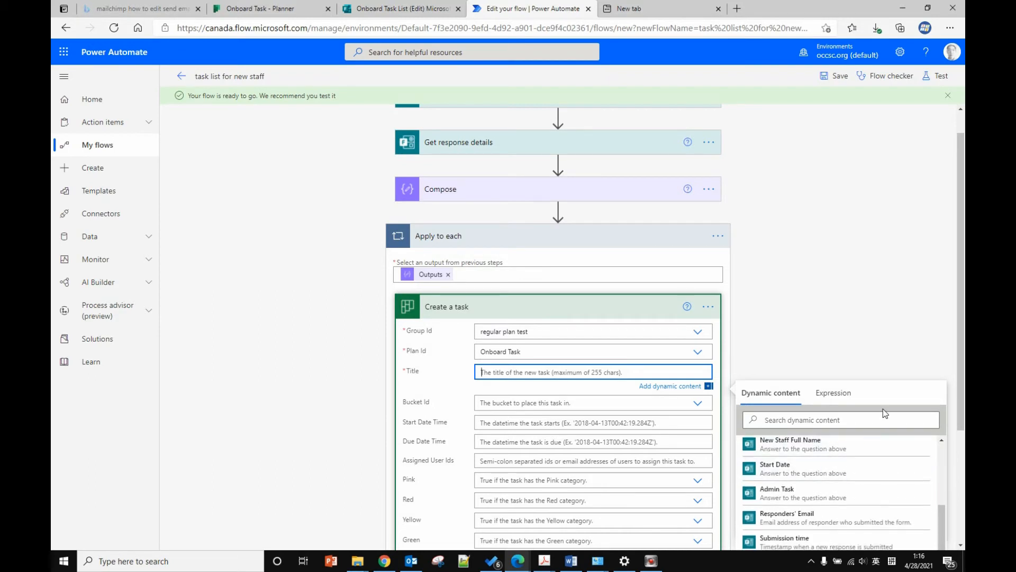
scroll(883, 413, "down", 3)
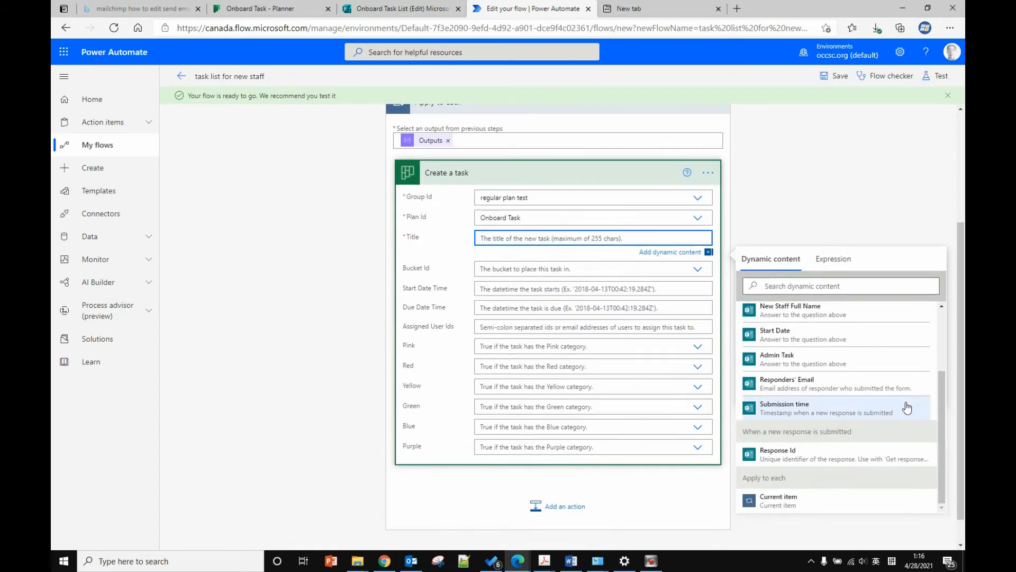
left_click(787, 504)
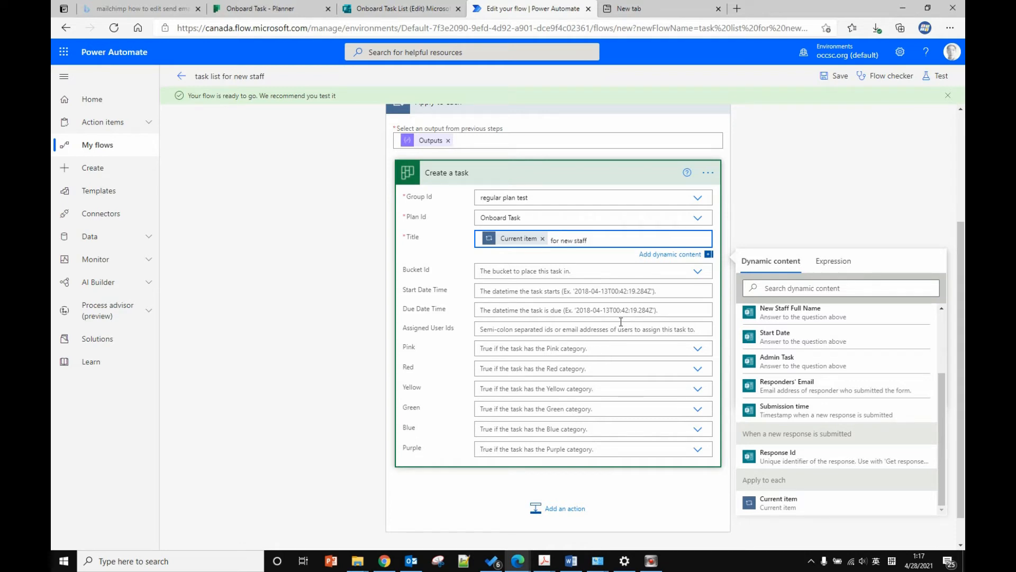
scroll(792, 347, "up", 1)
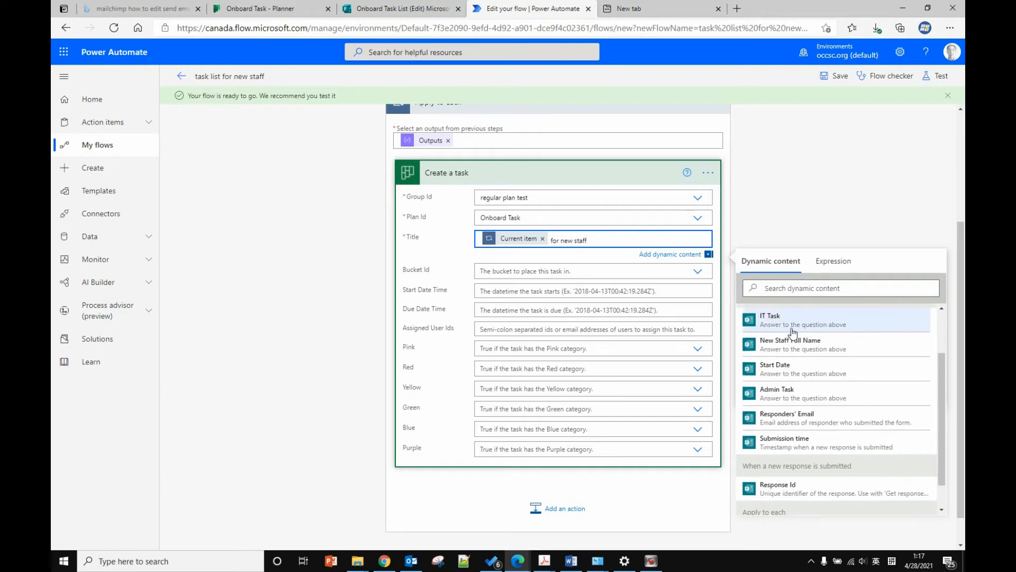
left_click(815, 343)
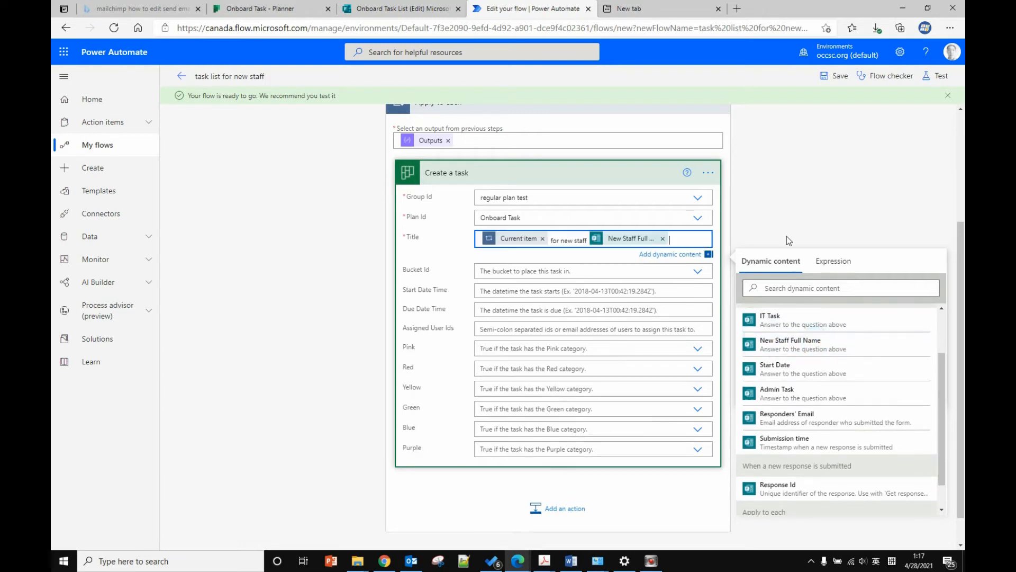
left_click(788, 231)
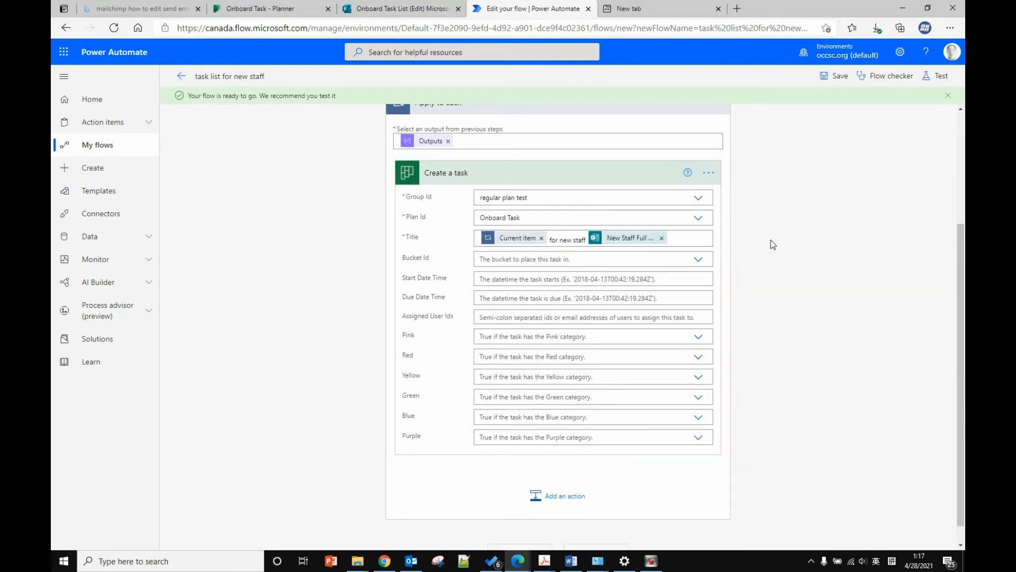
Save the flow and test it automatically with the recently used trigger from the succeeded run.
scroll(601, 245, "up", 2)
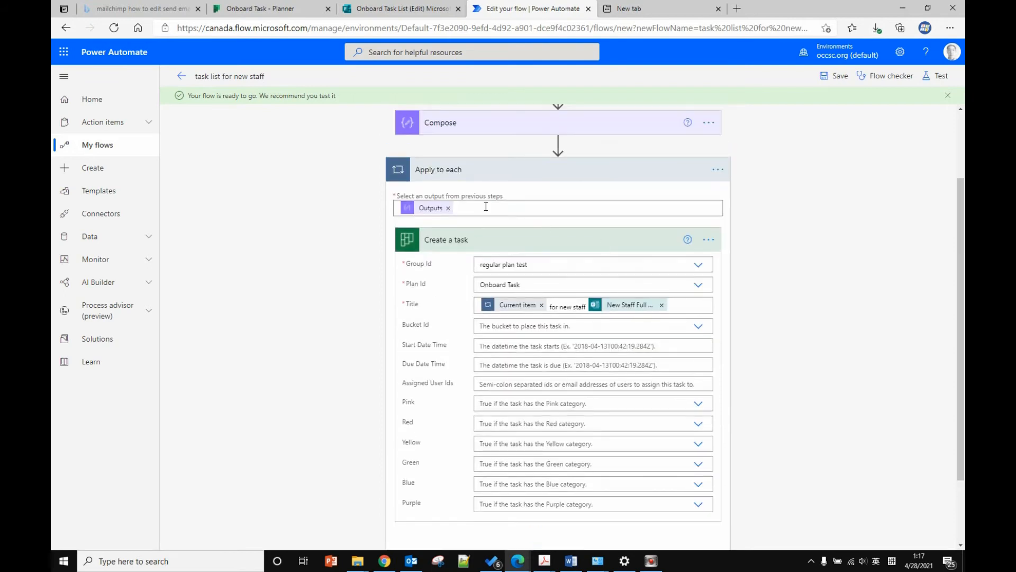
scroll(752, 316, "down", 3)
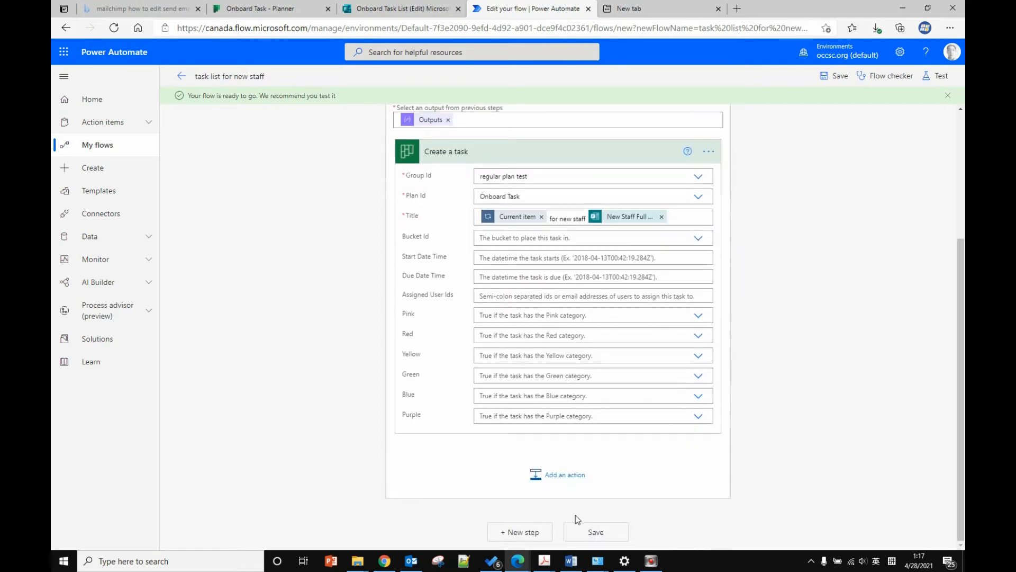
left_click(596, 531)
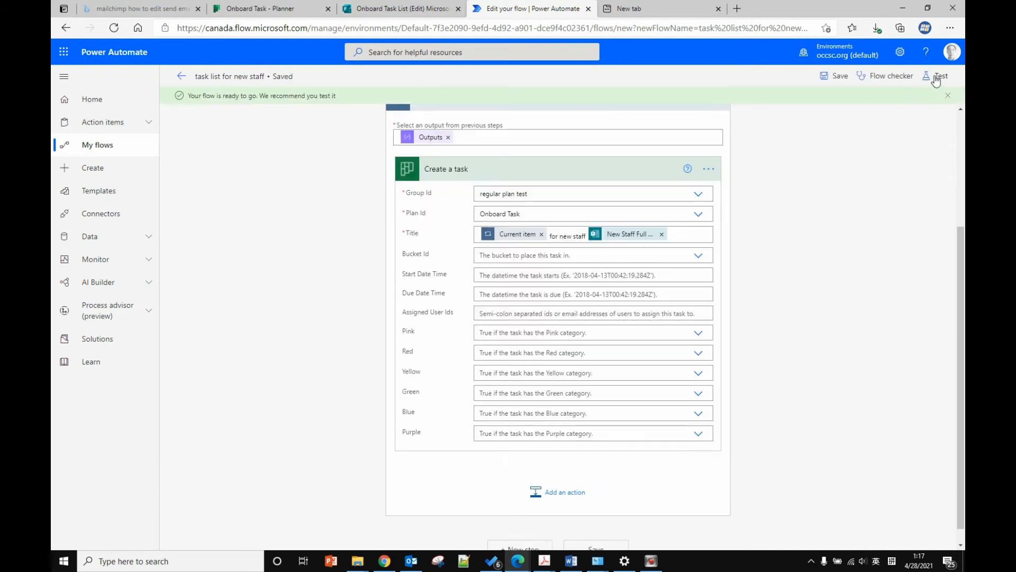
left_click(936, 78)
left_click(823, 142)
left_click(850, 163)
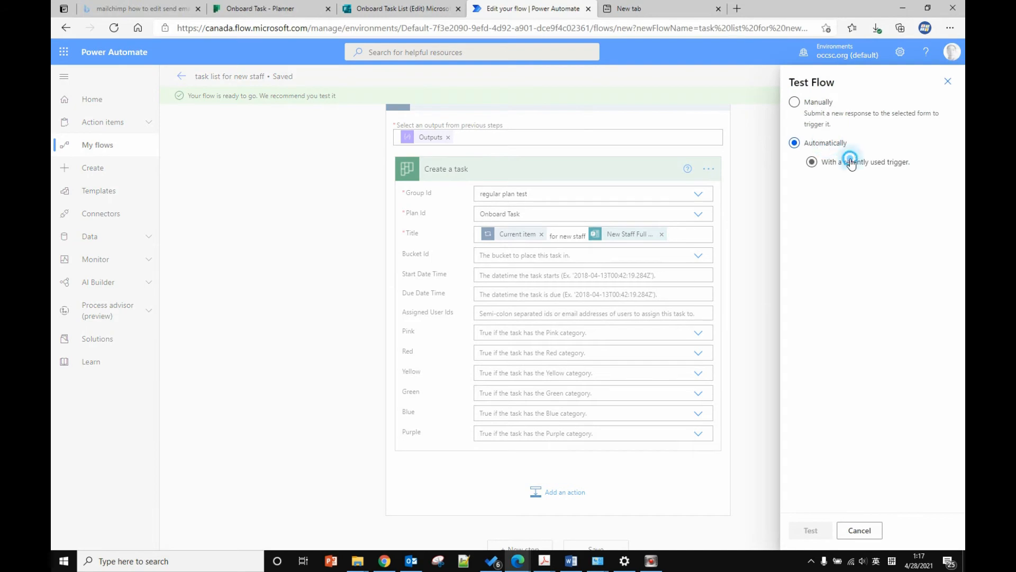
left_click(832, 186)
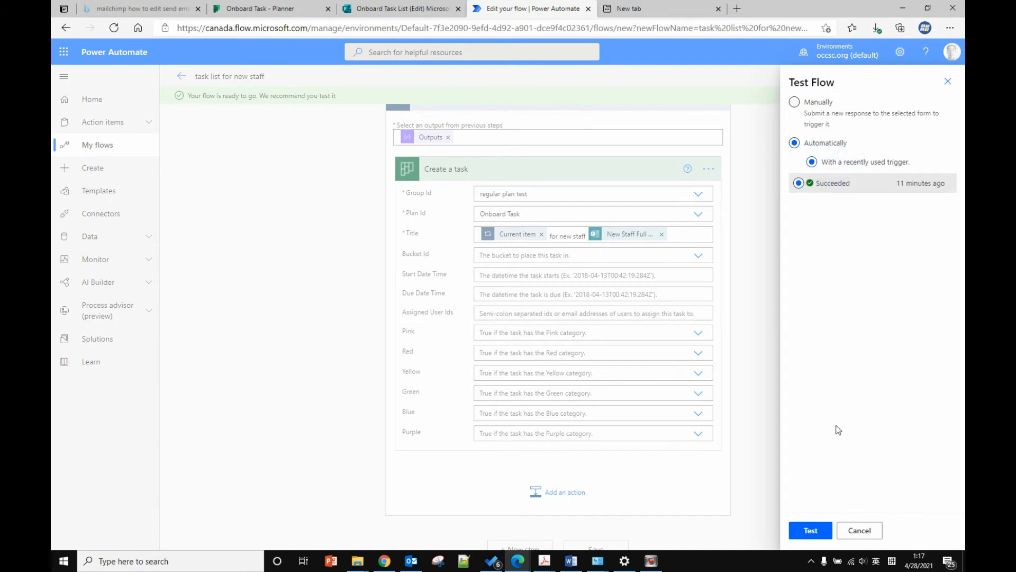
left_click(809, 531)
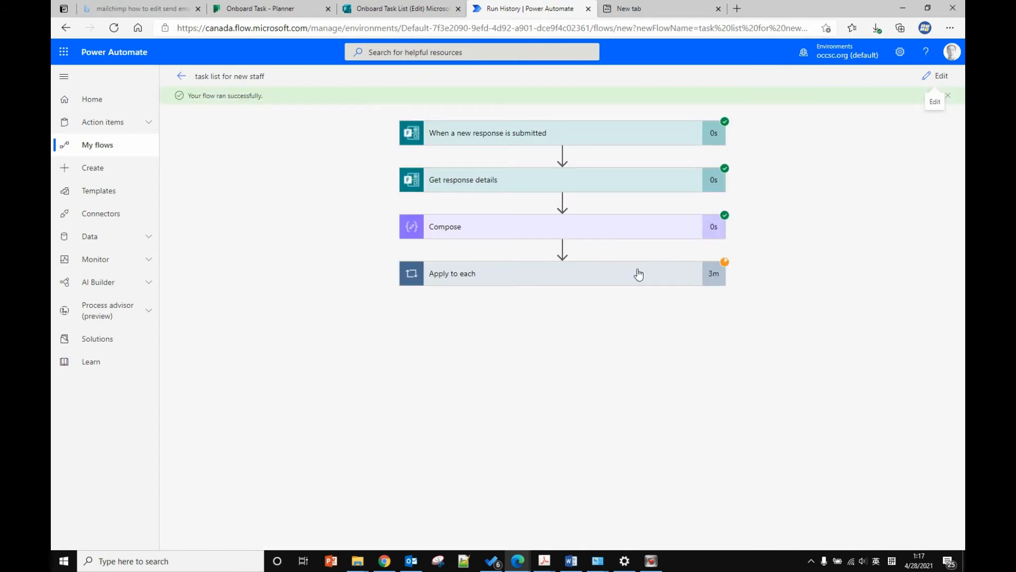
Switch to the Onboard Task board in Planner and reload it to check the tasks created by the flow.
left_click(286, 10)
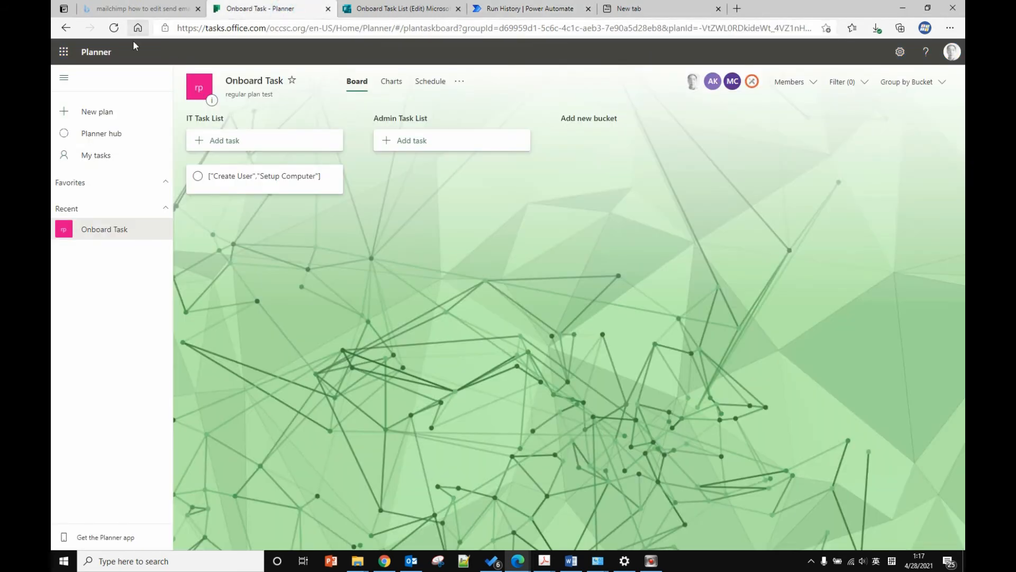
left_click(112, 28)
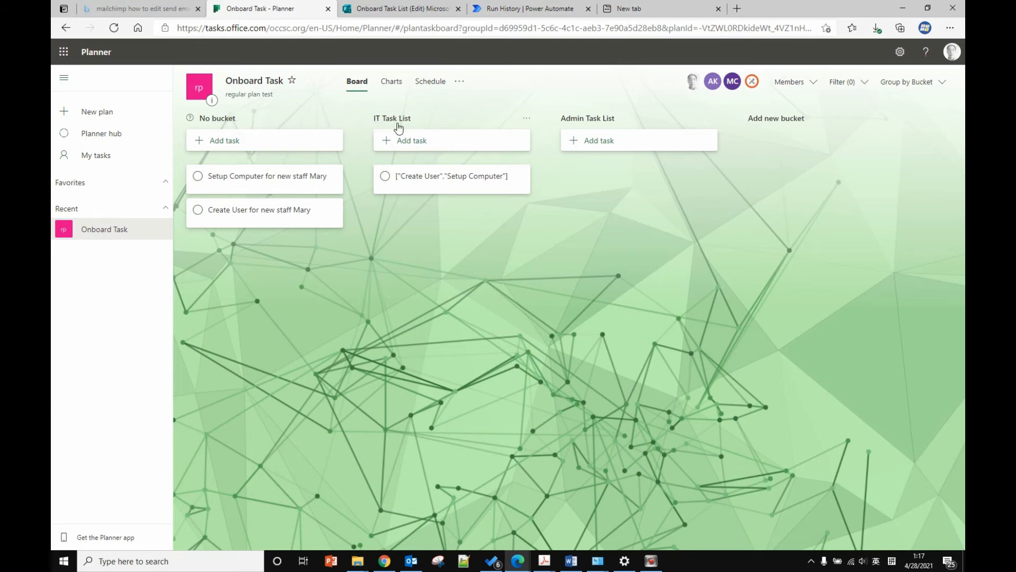
Return to Power Automate, reopen the flow for editing and set the looped task's Bucket Id to IT Task List.
left_click(550, 10)
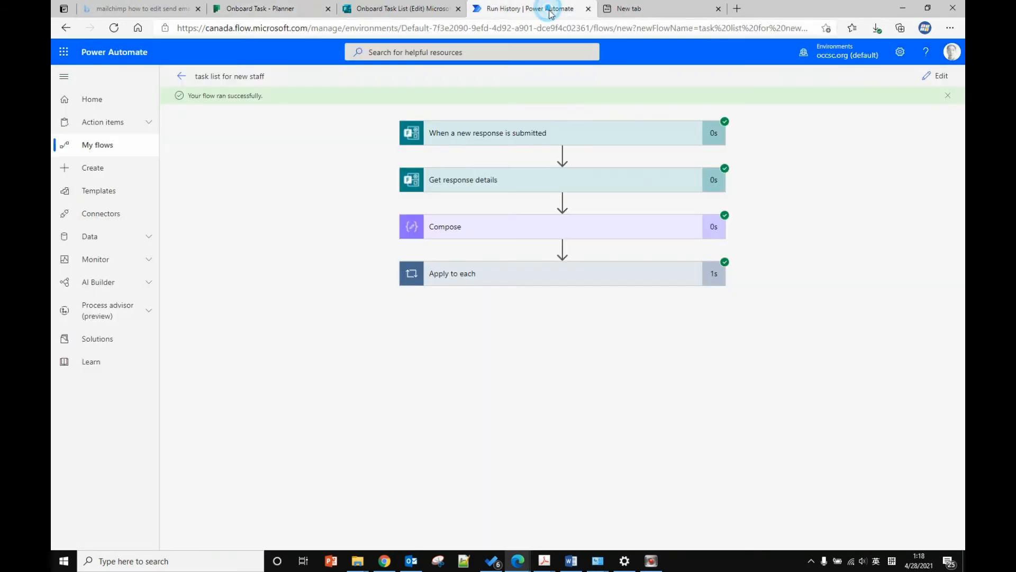
left_click(925, 80)
scroll(689, 272, "down", 3)
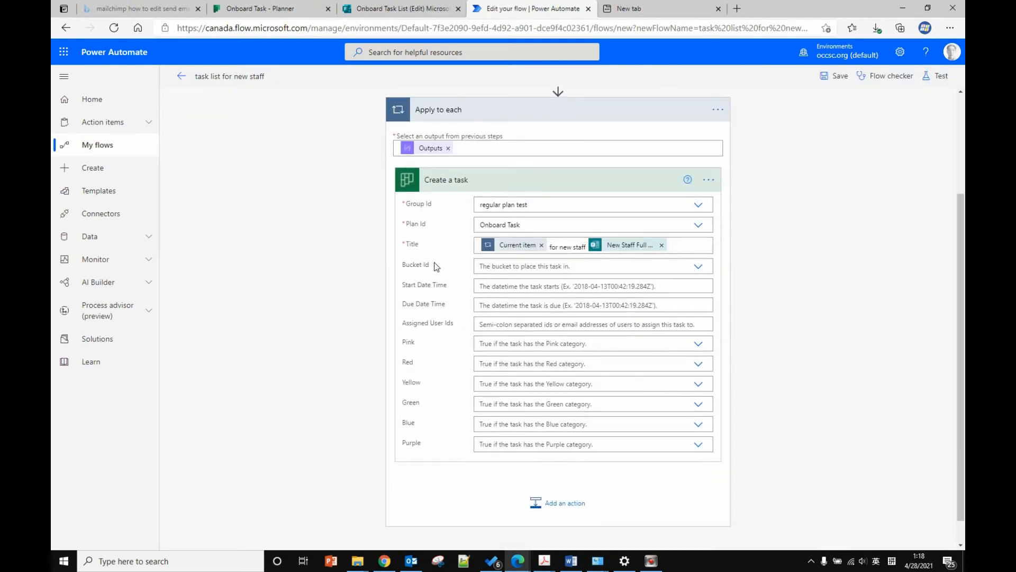
left_click(578, 266)
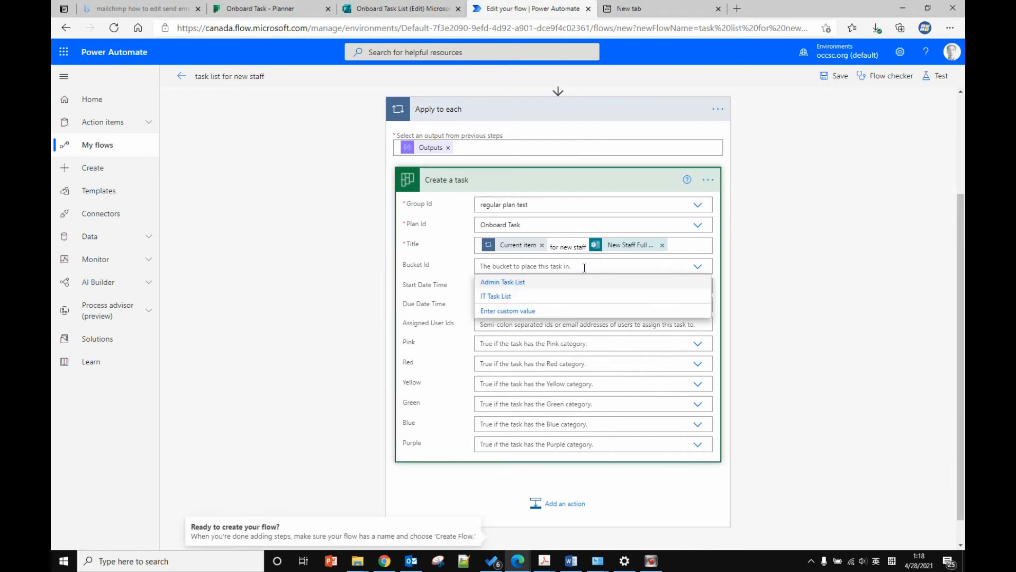
left_click(497, 298)
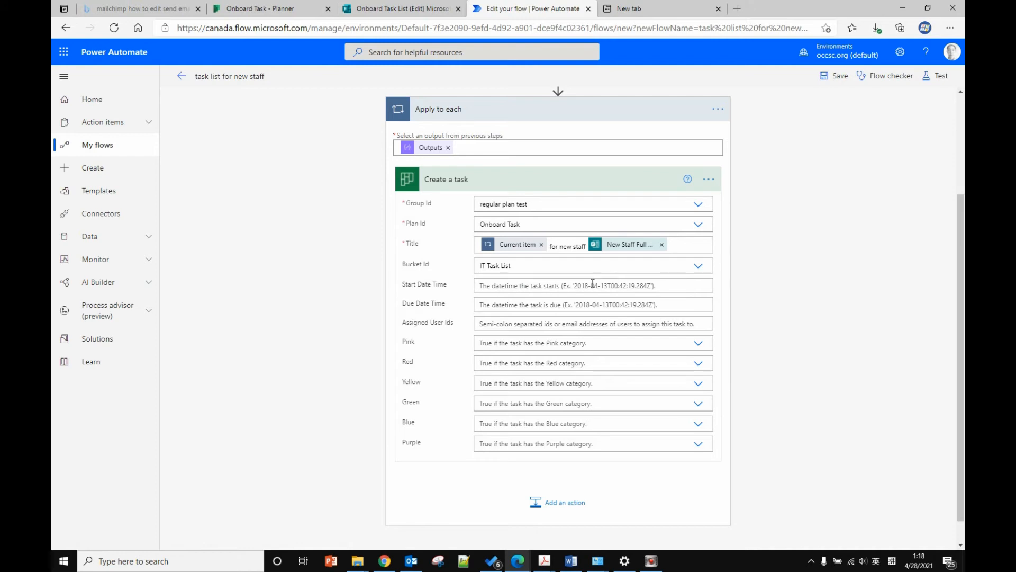
scroll(592, 283, "up", 3)
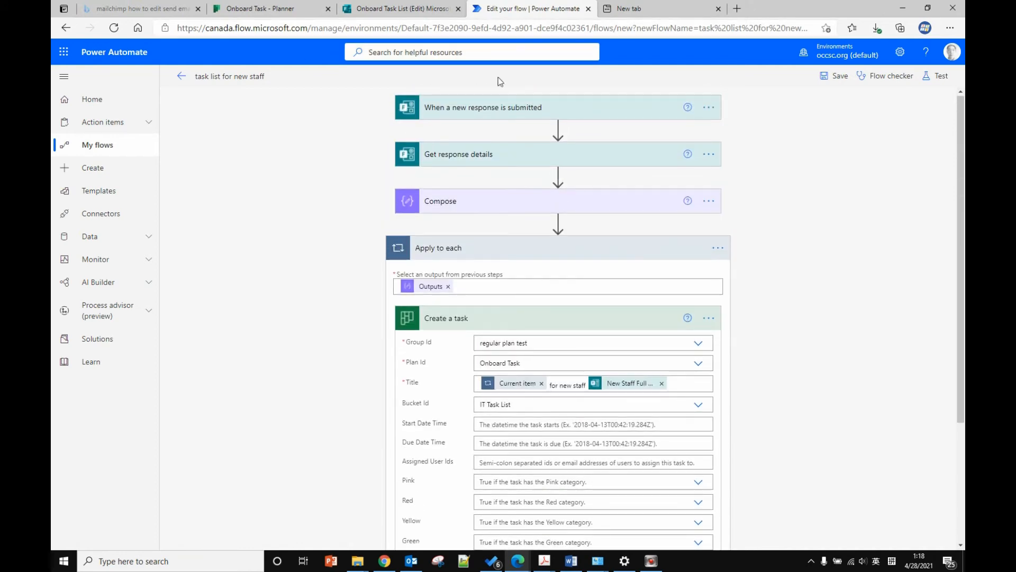
Switch to the Onboard Task List form and preview it to examine the optional IT Task and Admin Task choices.
left_click(400, 8)
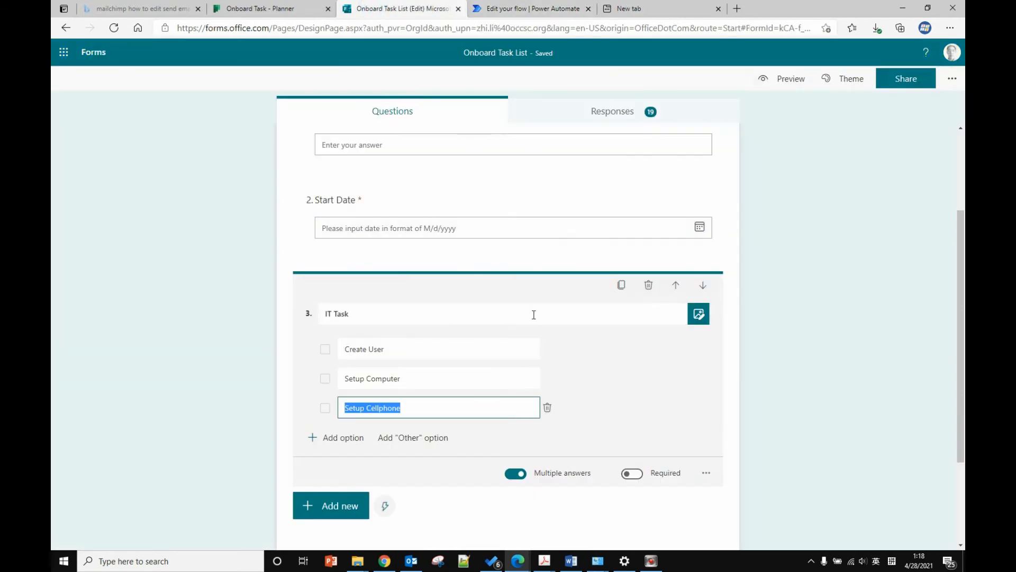
left_click(811, 300)
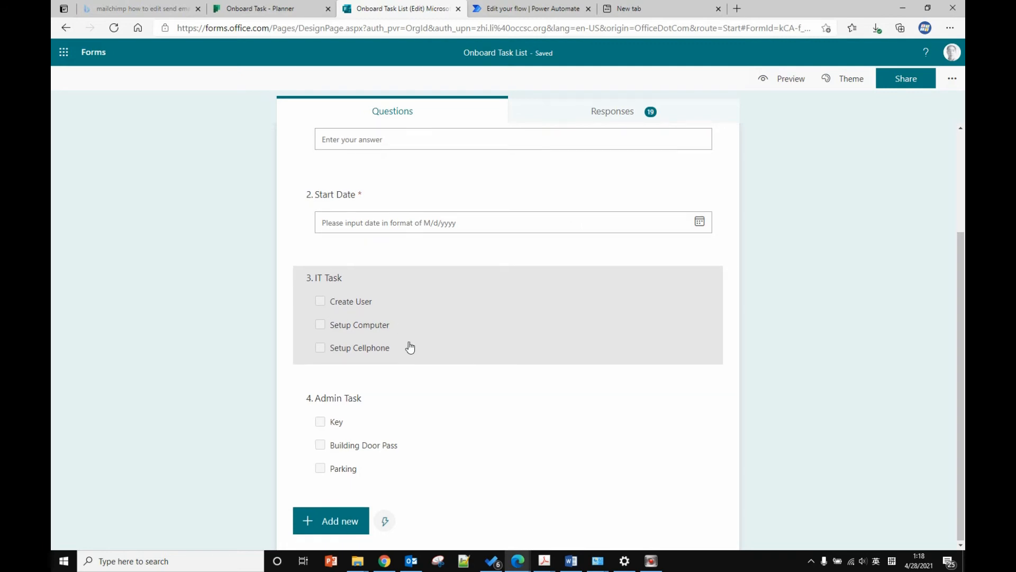
left_click(792, 77)
left_click(321, 413)
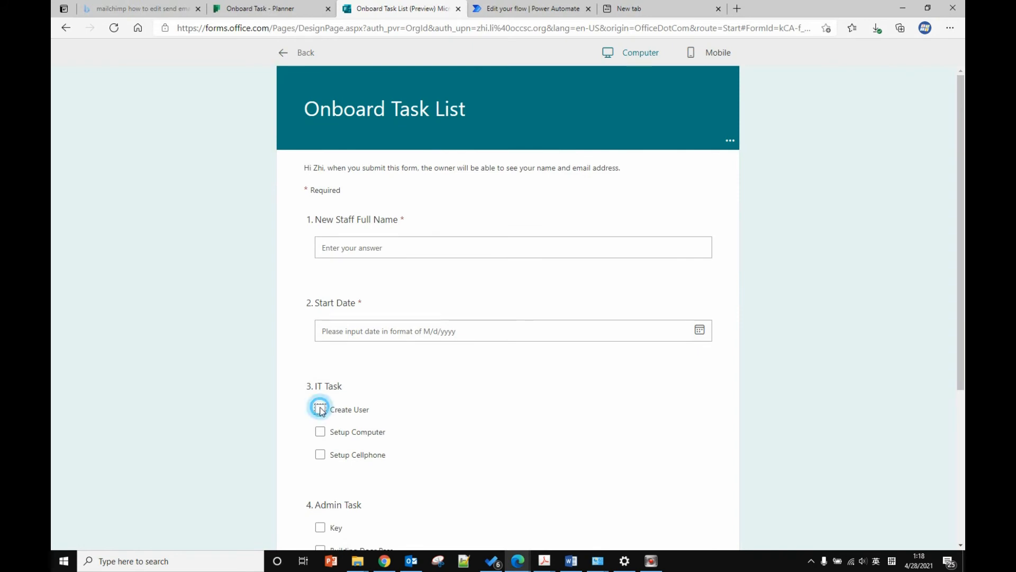
left_click(320, 416)
scroll(351, 403, "down", 3)
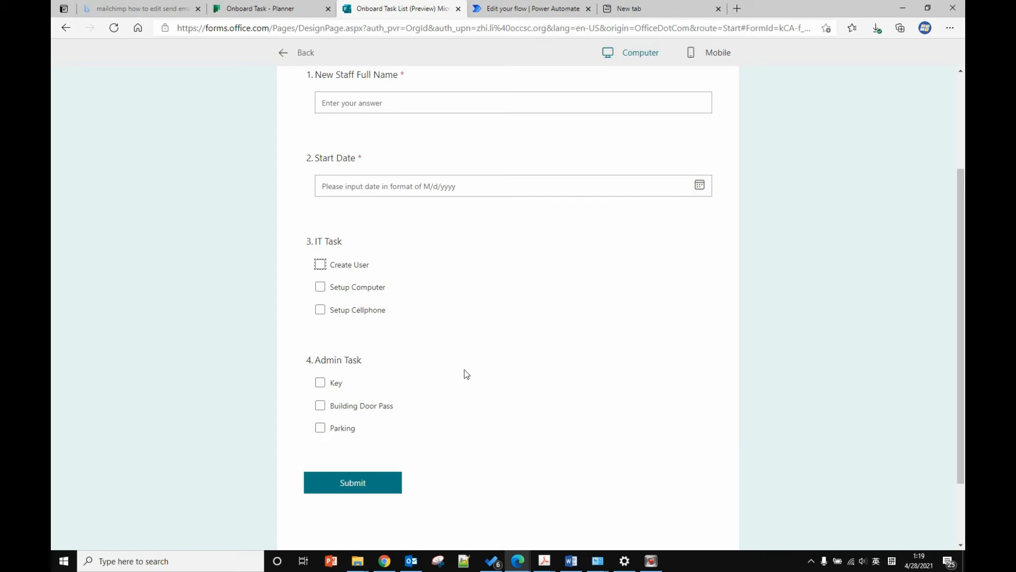
Return to the flow in Power Automate and insert a Condition control between Compose and Apply to each.
left_click(511, 9)
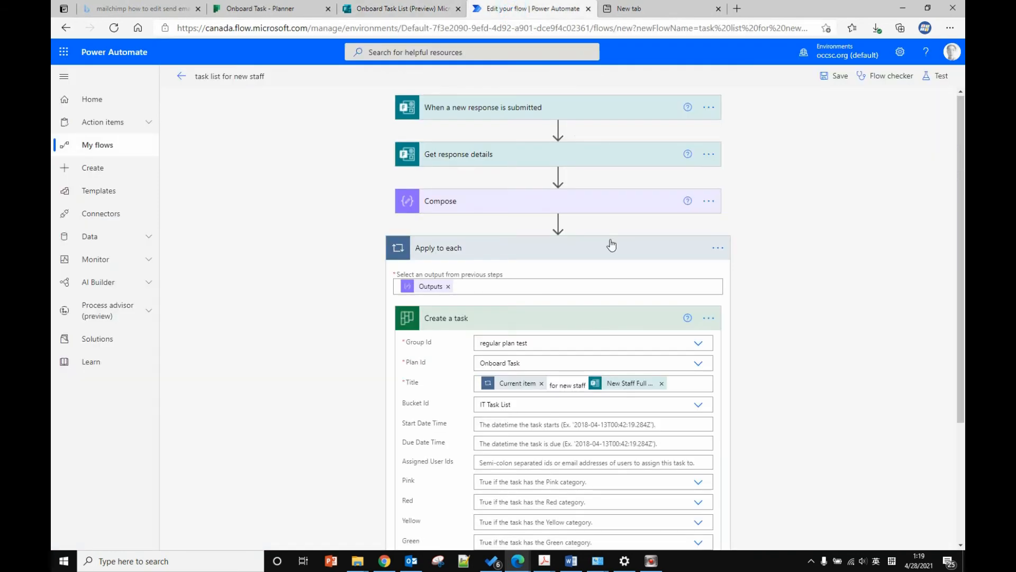
mouse_move(556, 225)
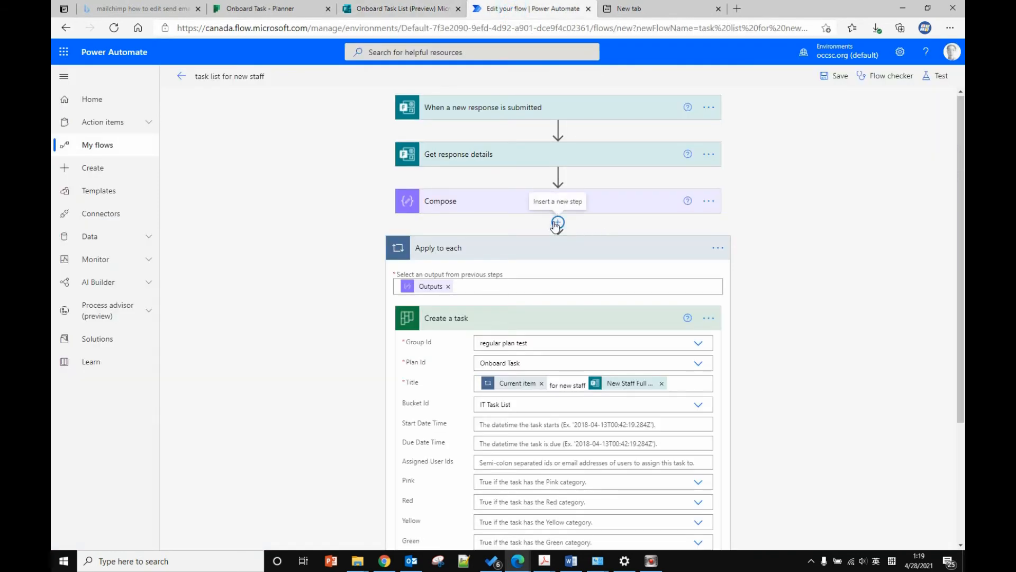
left_click(558, 223)
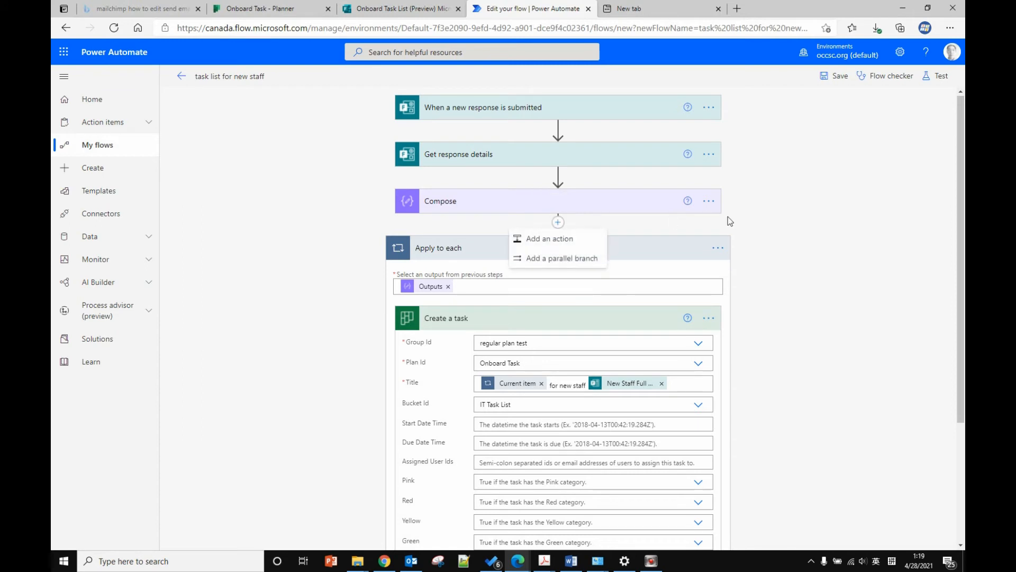
left_click(719, 248)
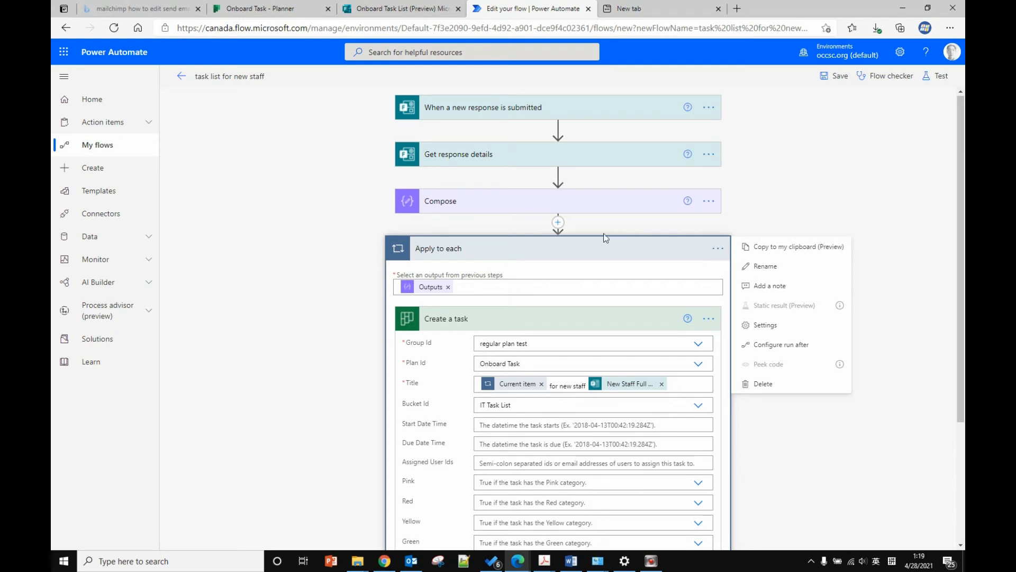
left_click(558, 222)
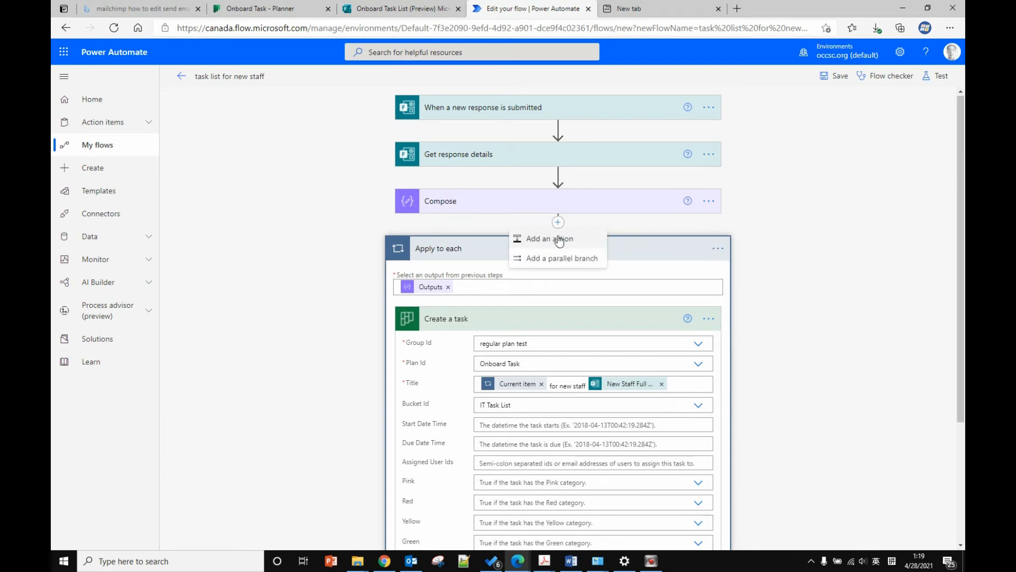
left_click(559, 240)
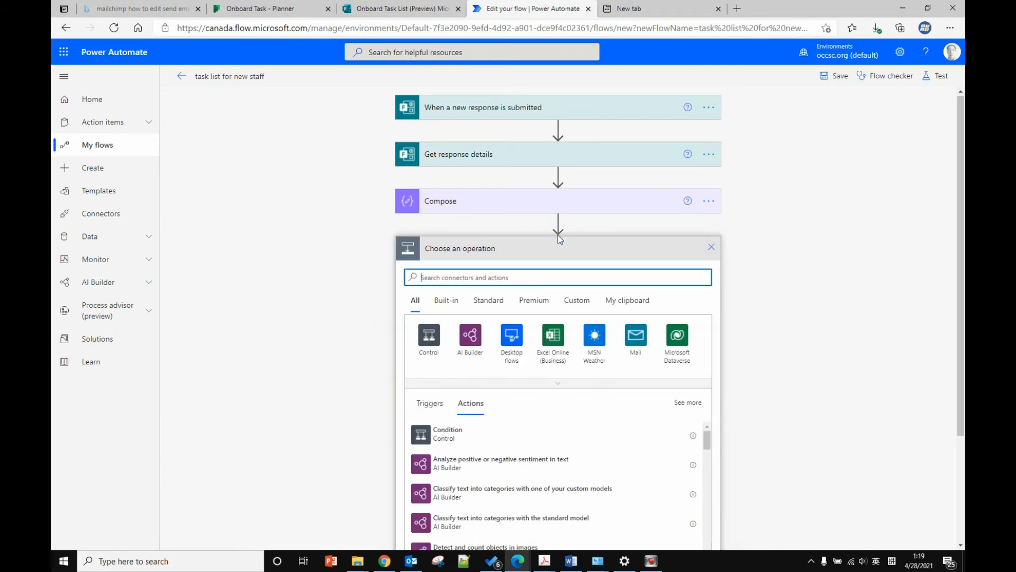
left_click(429, 334)
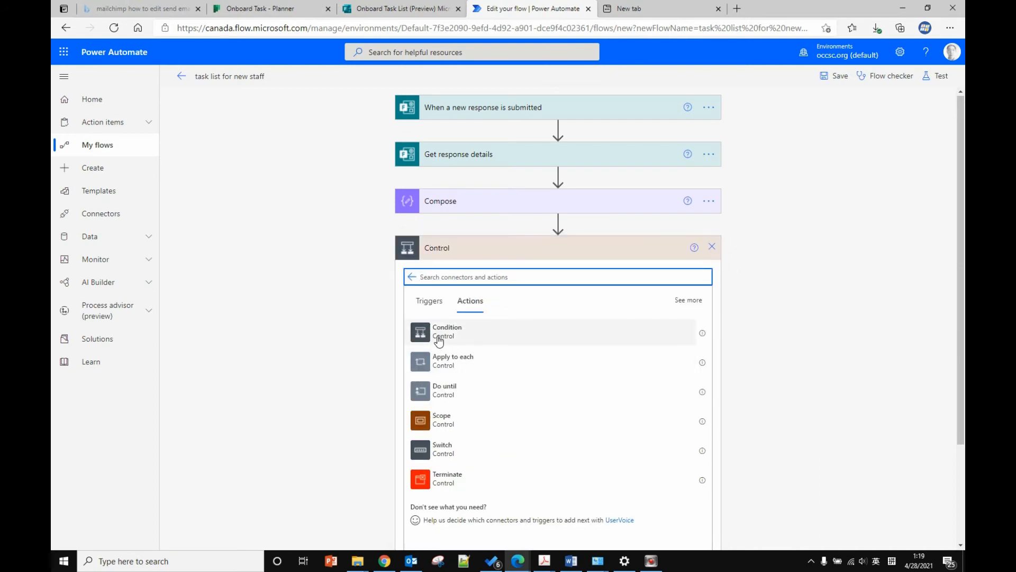
left_click(439, 339)
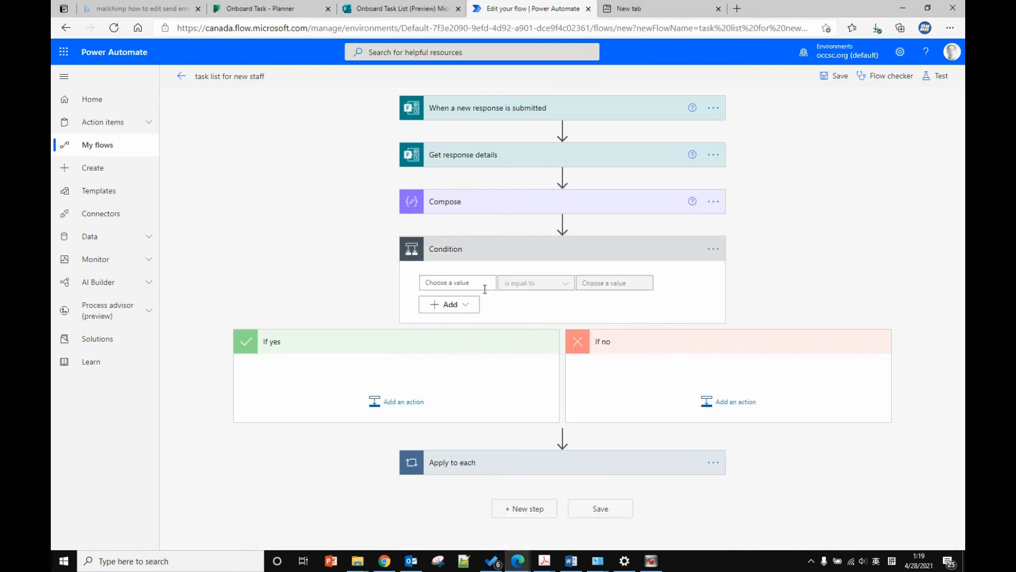
Set the Condition to check whether the Compose Outputs value is equal to null.
left_click(471, 283)
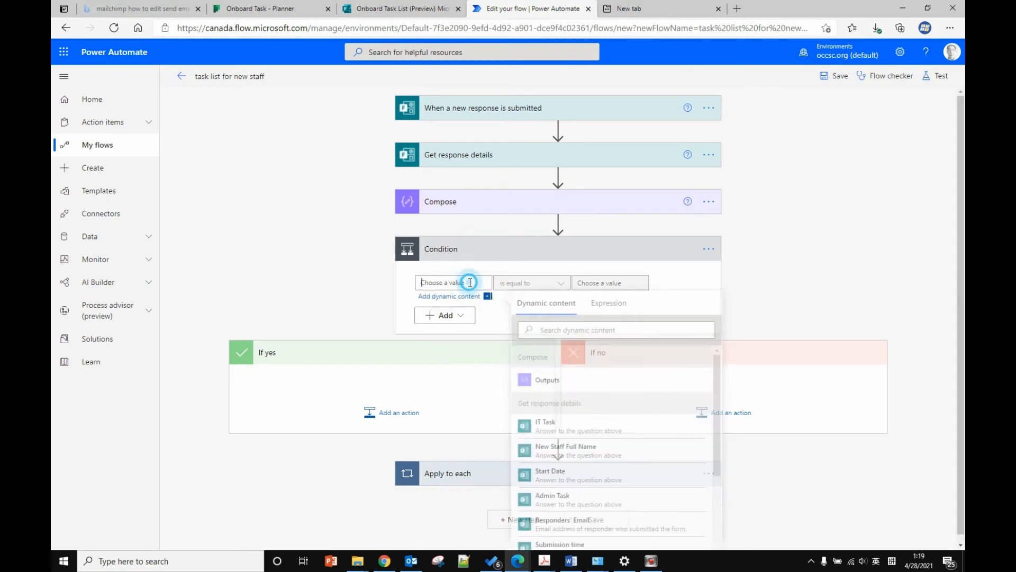
left_click(562, 378)
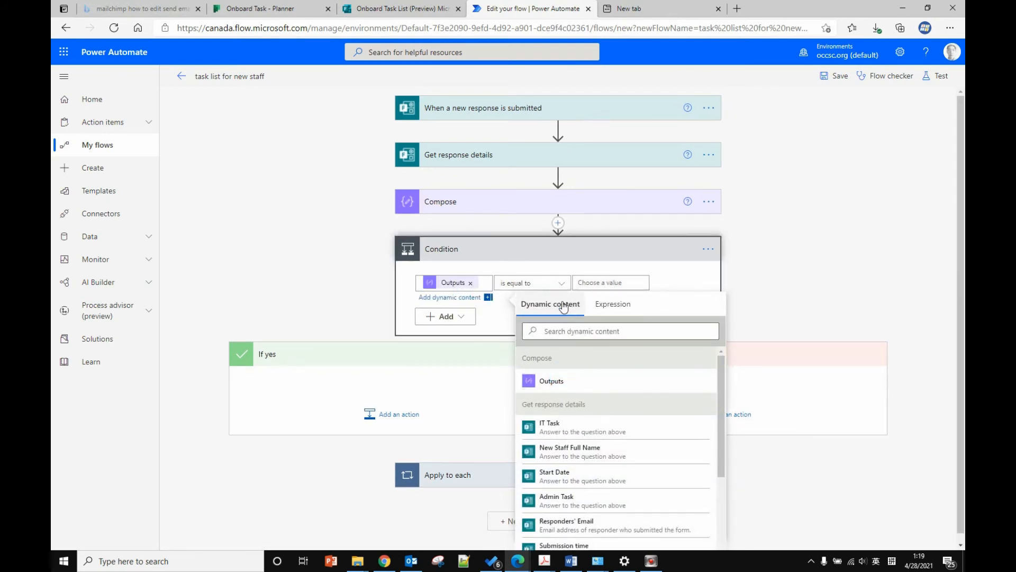
left_click(559, 284)
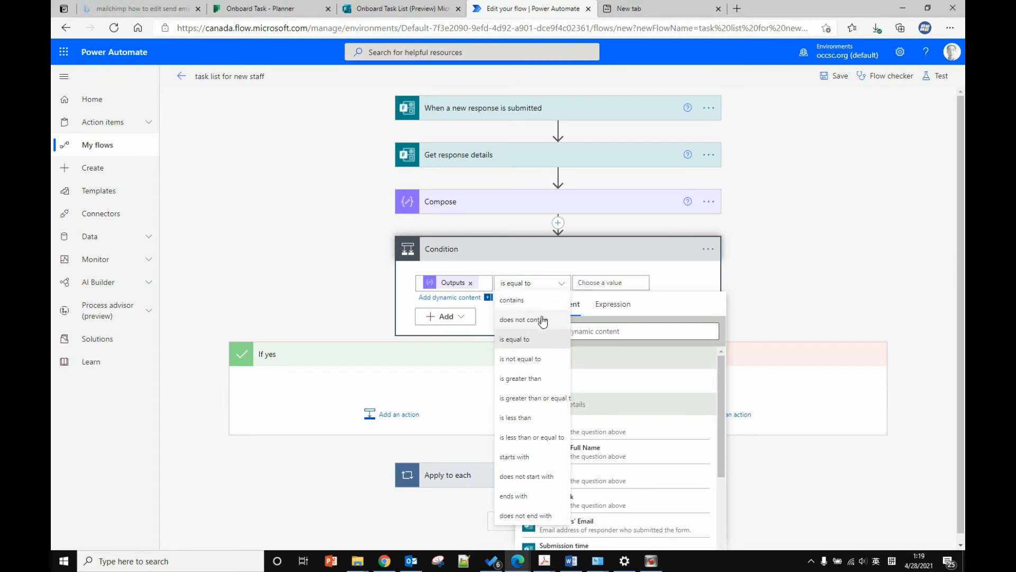
left_click(595, 284)
type("null")
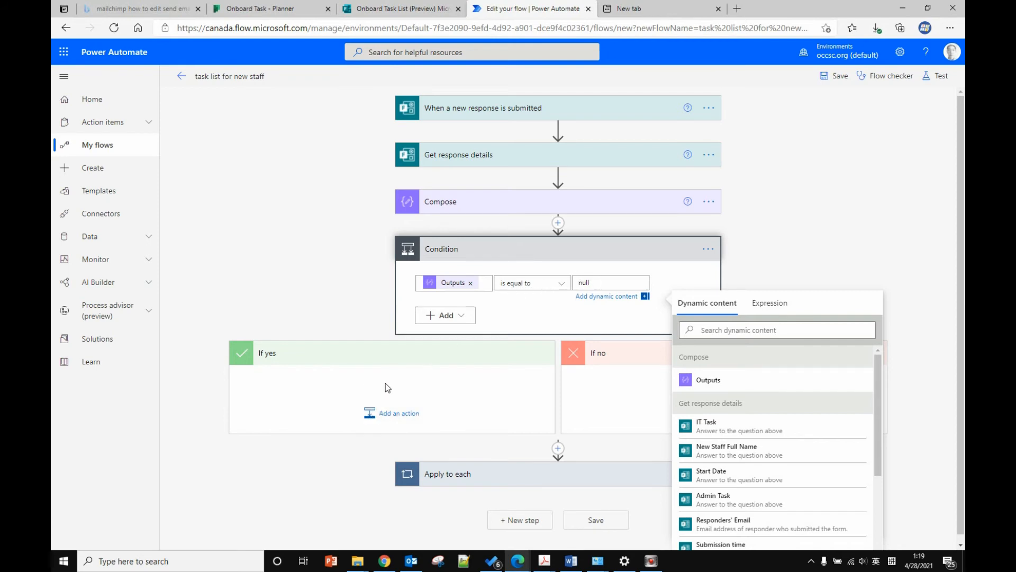
left_click(620, 393)
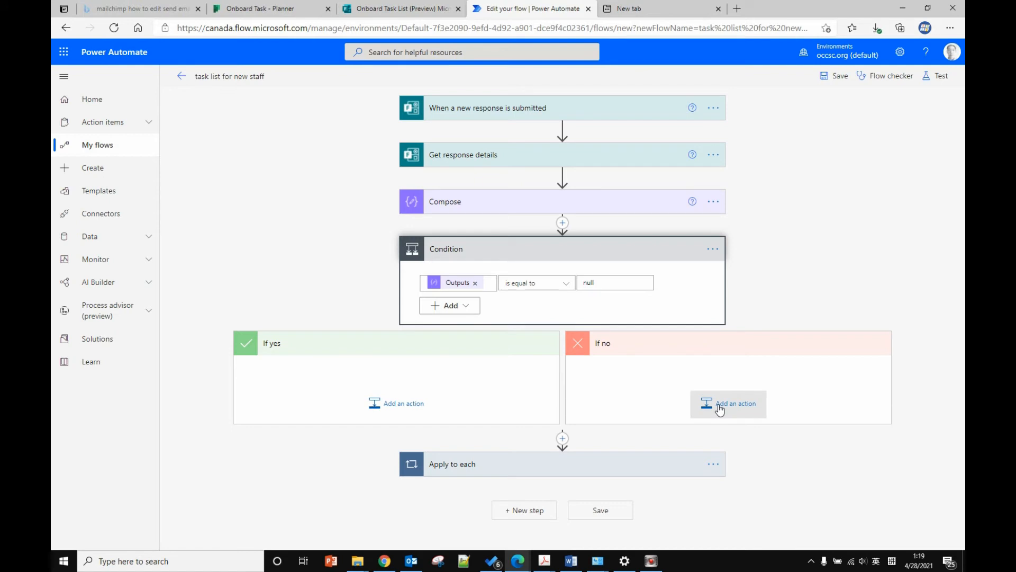
left_click(737, 406)
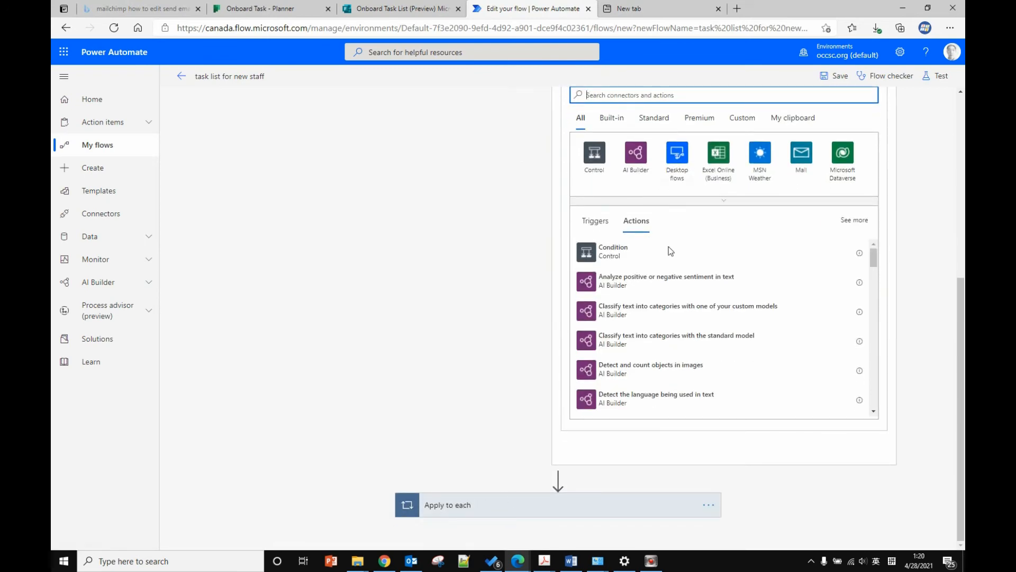
scroll(938, 281, "up", 5)
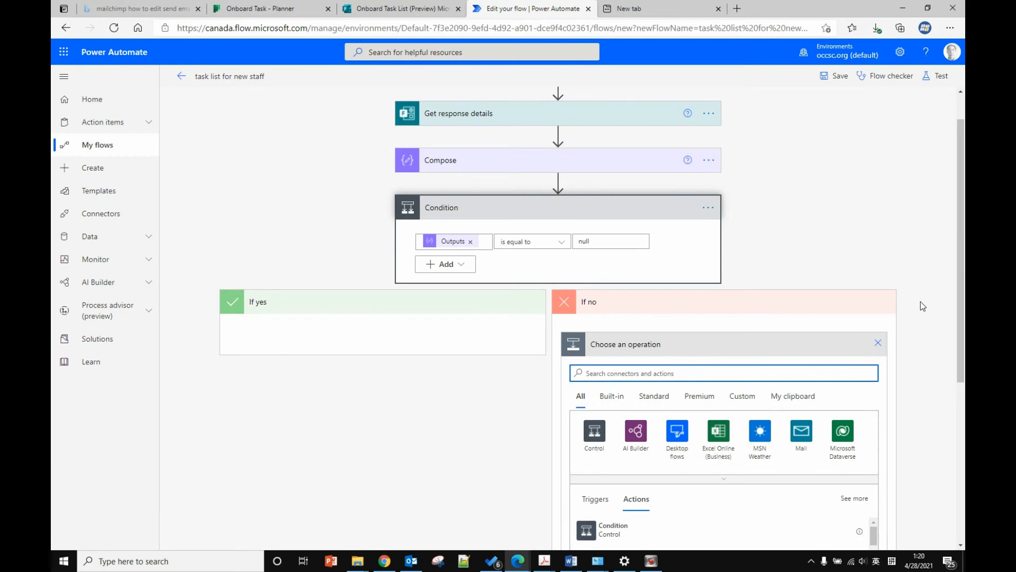
left_click(878, 343)
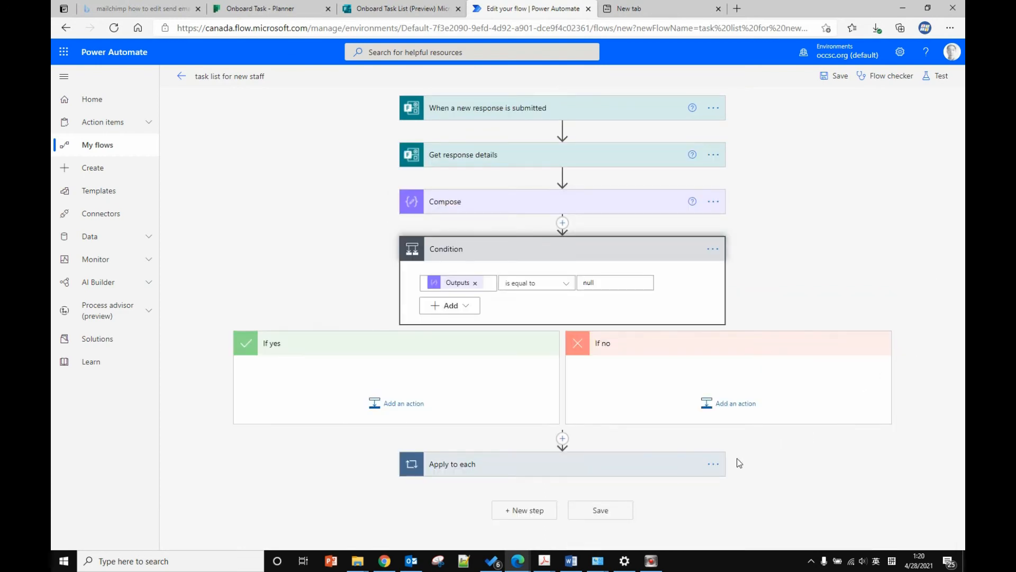
Copy the Apply to each loop and try to paste it into the Condition's If no branch.
left_click(713, 464)
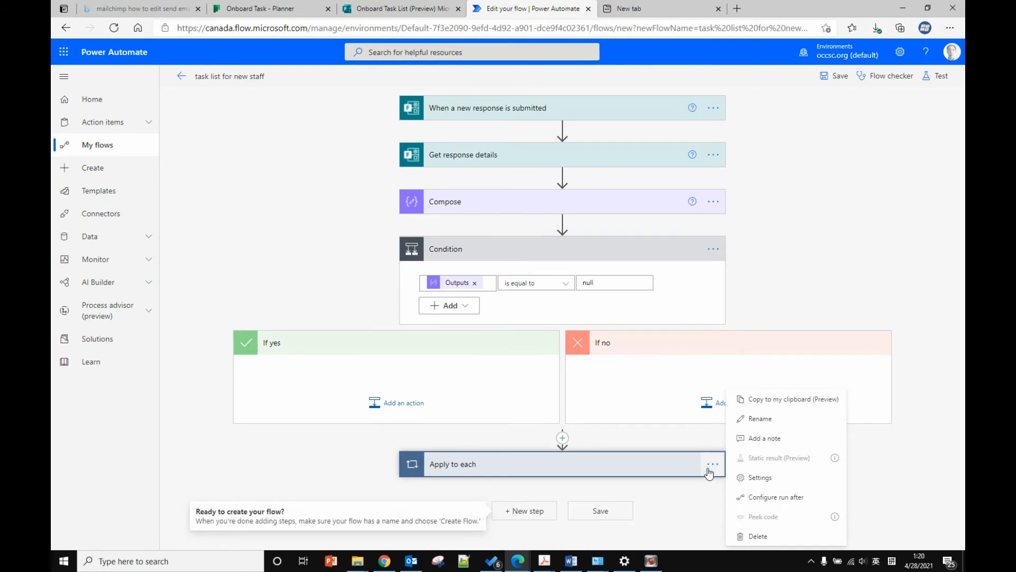
left_click(779, 398)
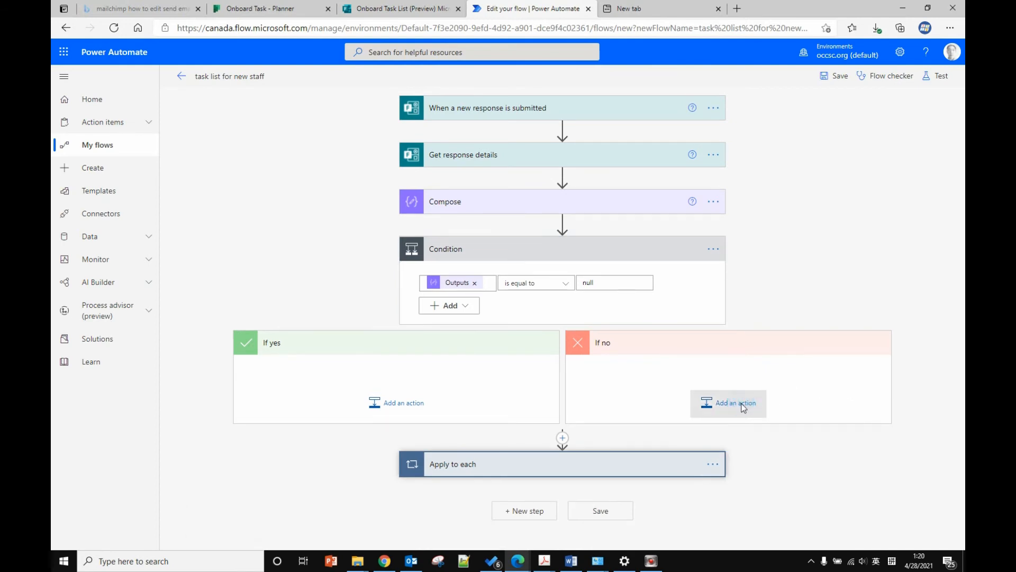
left_click(743, 406)
left_click(786, 443)
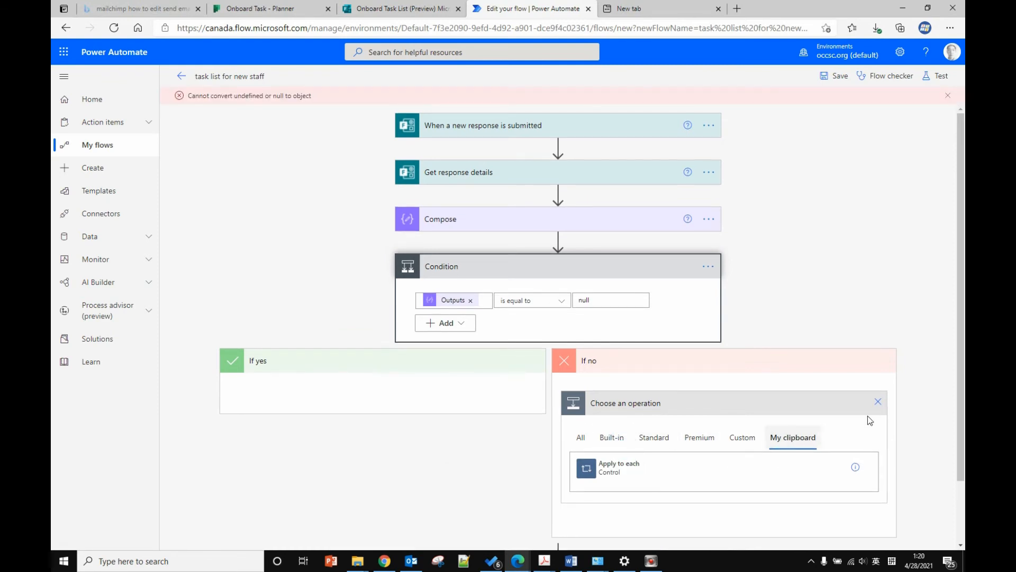
Delete the original Apply to each loop below the Condition and confirm its removal.
scroll(870, 420, "down", 1)
left_click(709, 504)
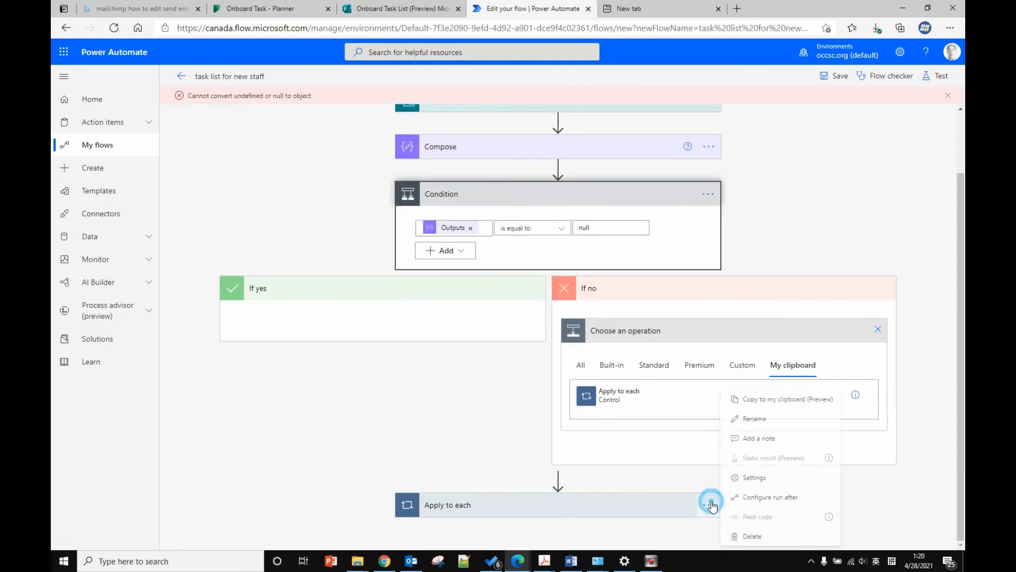
left_click(760, 539)
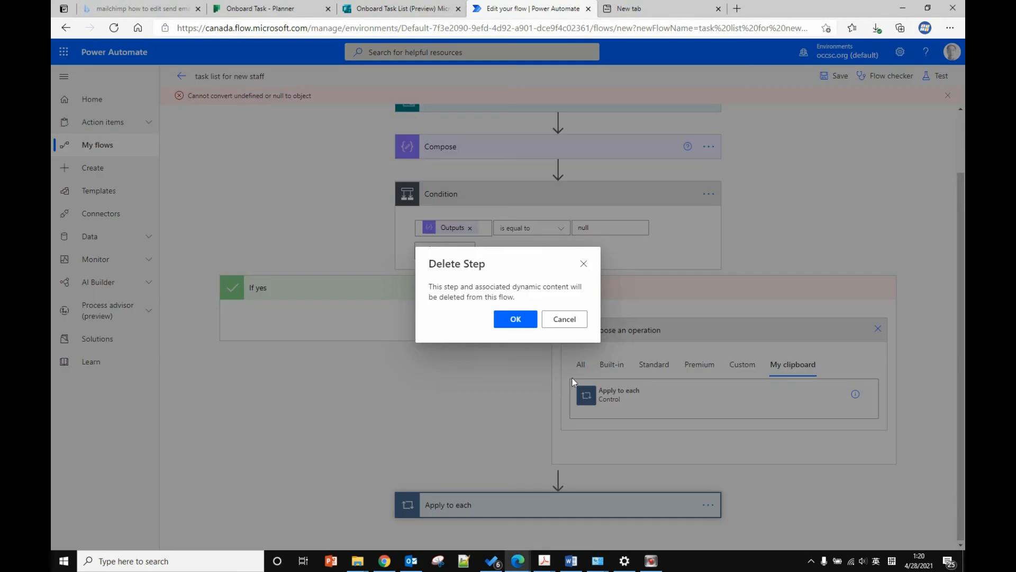
left_click(513, 320)
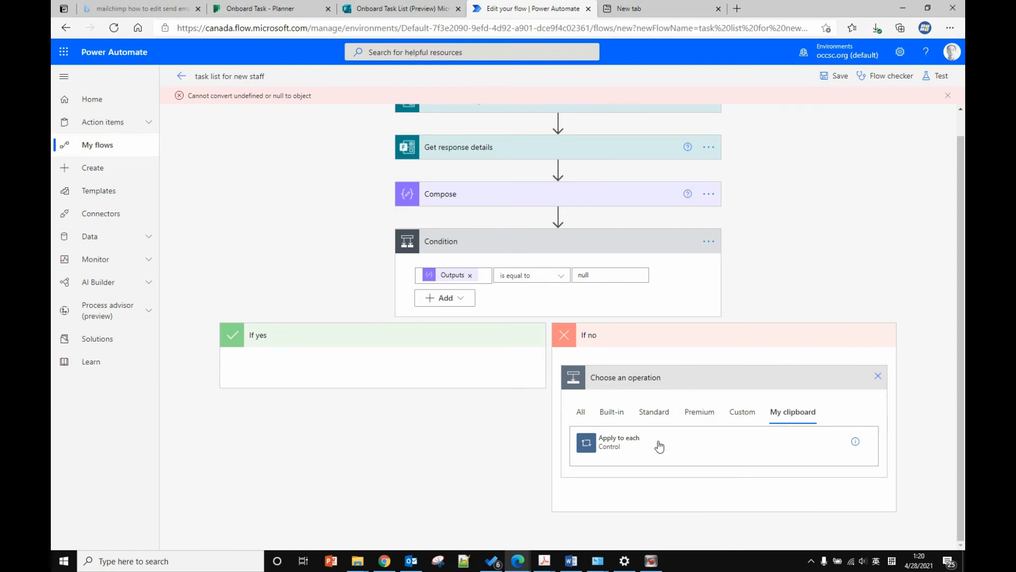
left_click(881, 275)
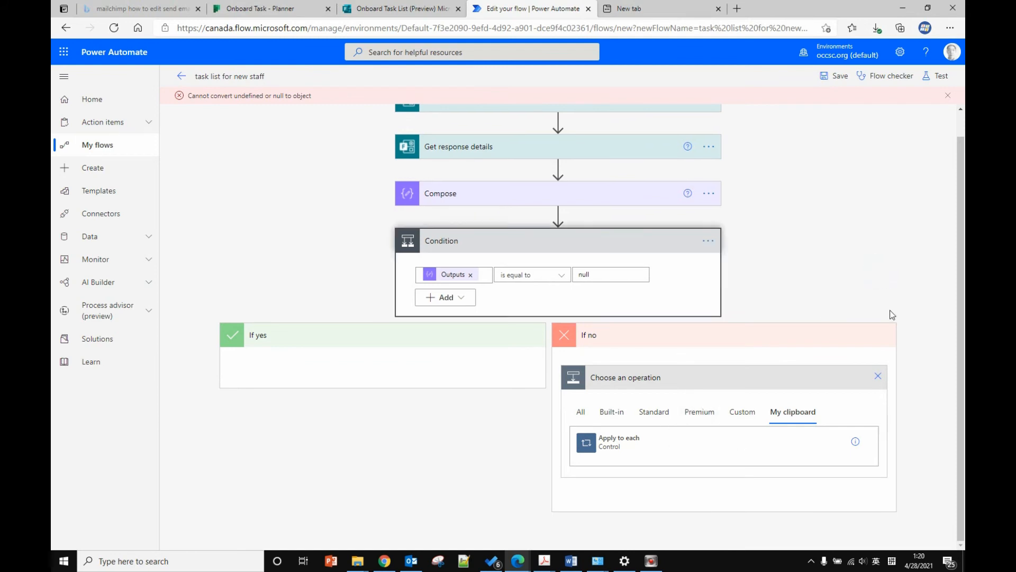
scroll(898, 325, "up", 1)
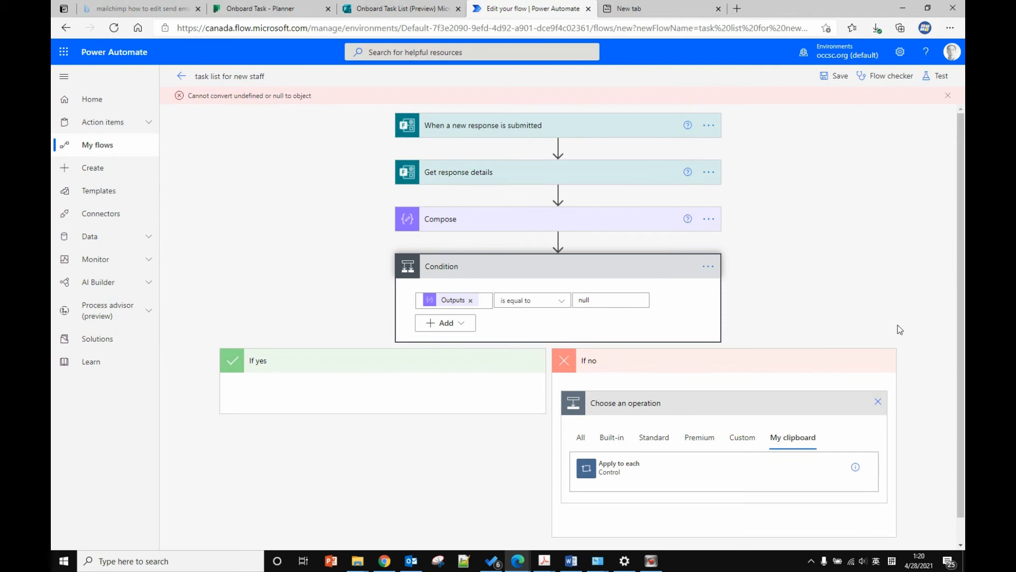
scroll(898, 325, "down", 1)
left_click(601, 249)
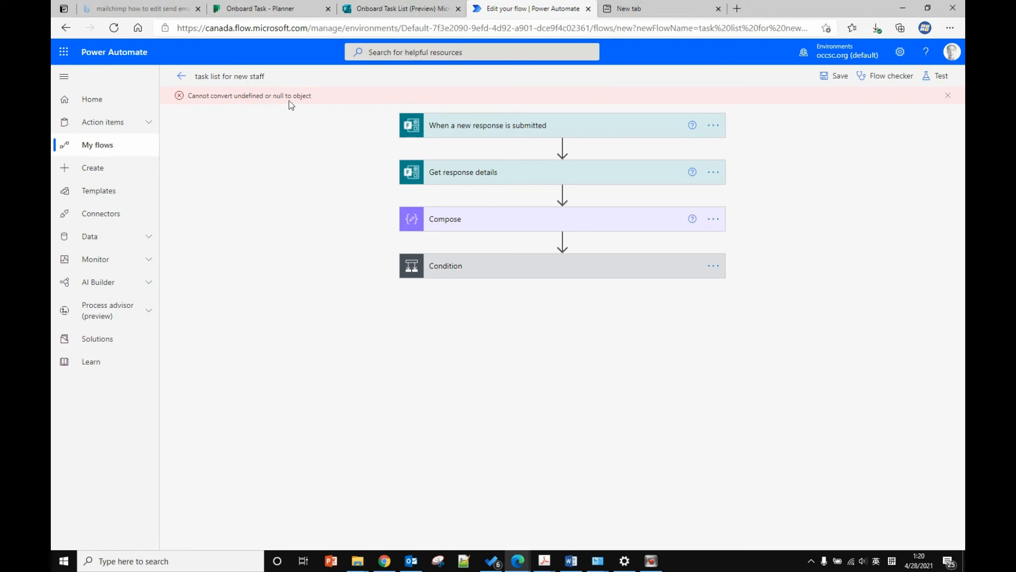
left_click(581, 263)
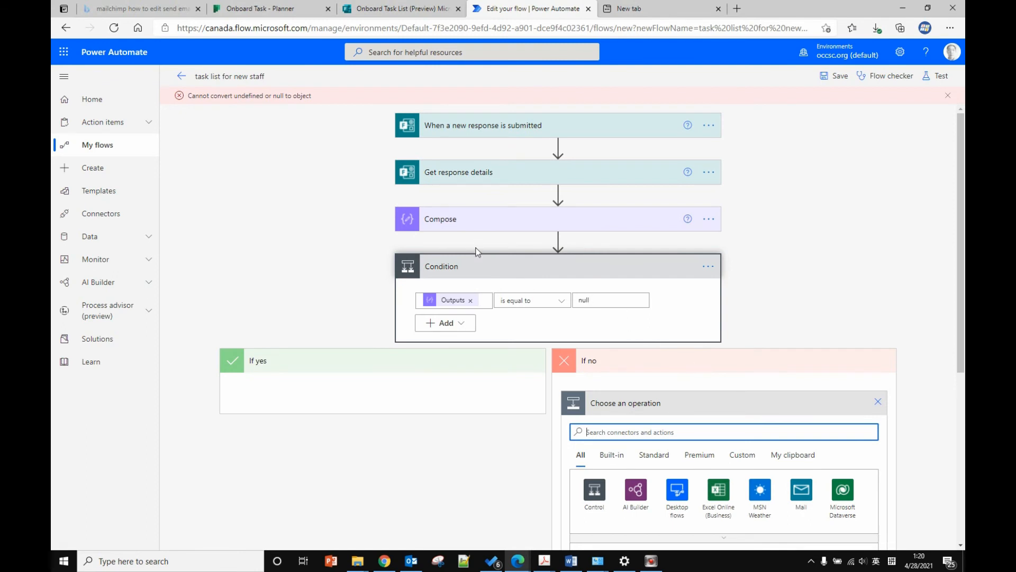
Look through the actions available for the If no branch, leaving without adding one.
scroll(671, 405, "down", 1)
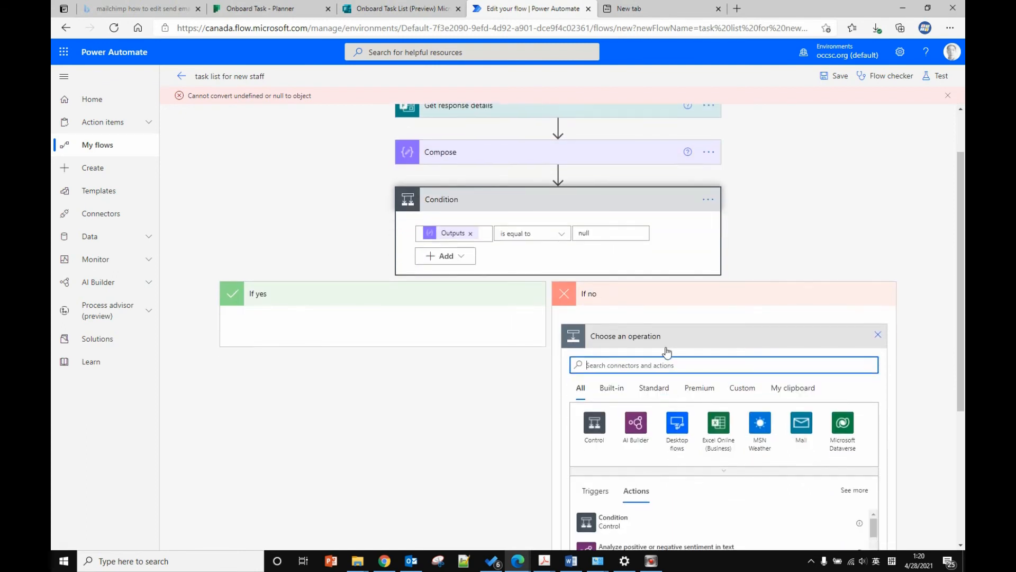
left_click(665, 344)
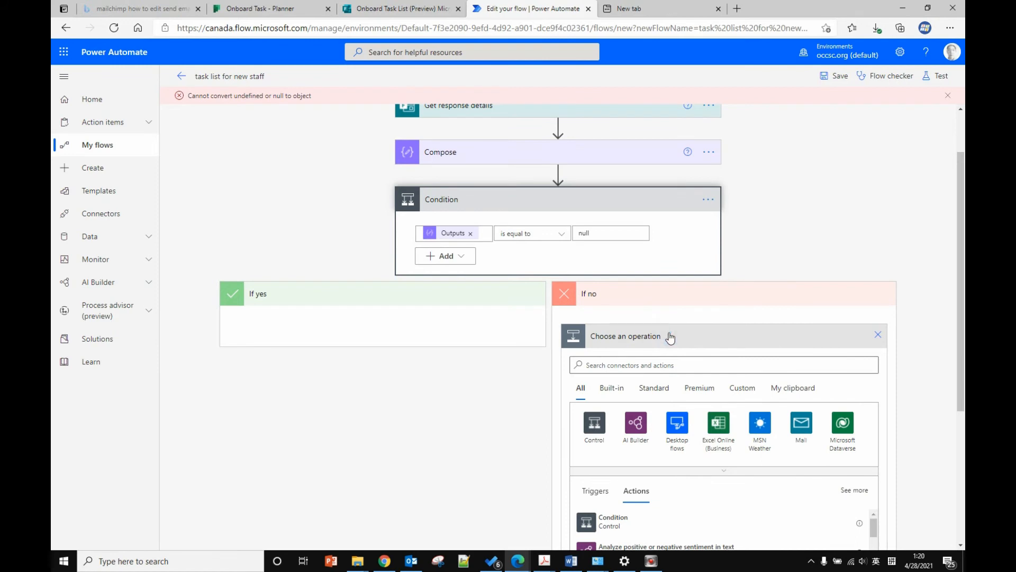
scroll(713, 394, "down", 2)
scroll(713, 394, "down", 3)
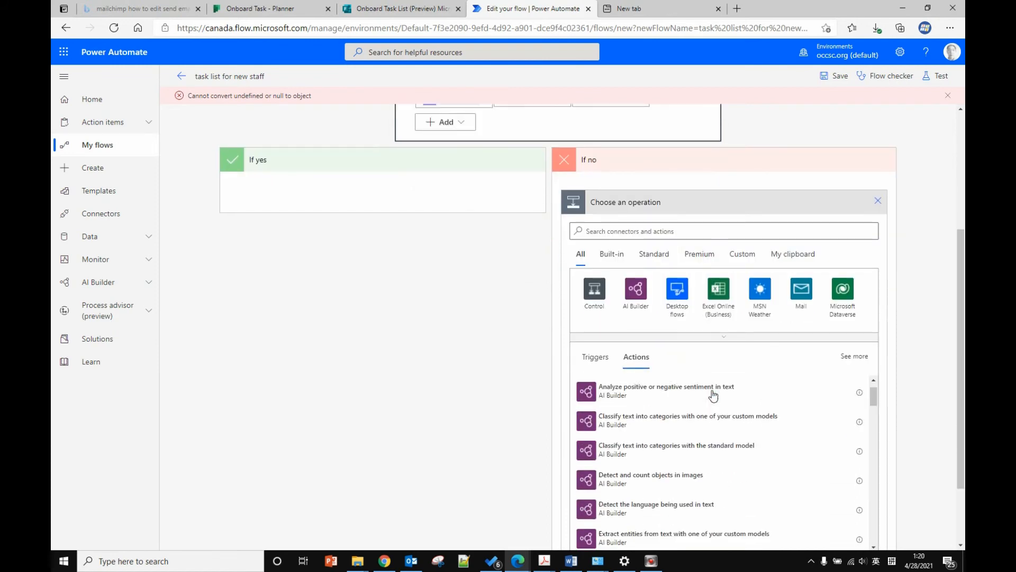
scroll(713, 395, "down", 5)
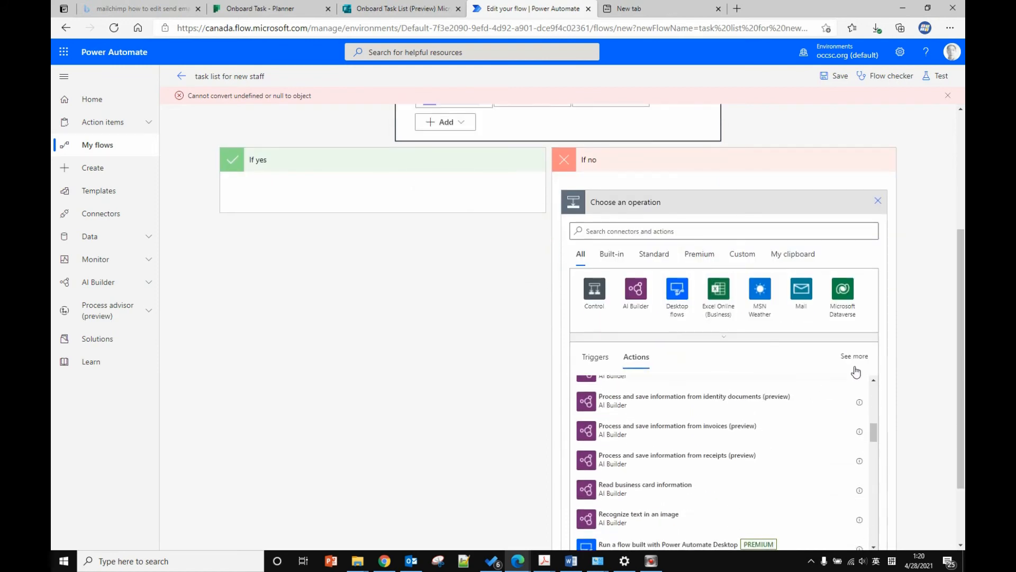
scroll(917, 347, "down", 2)
scroll(917, 348, "up", 5)
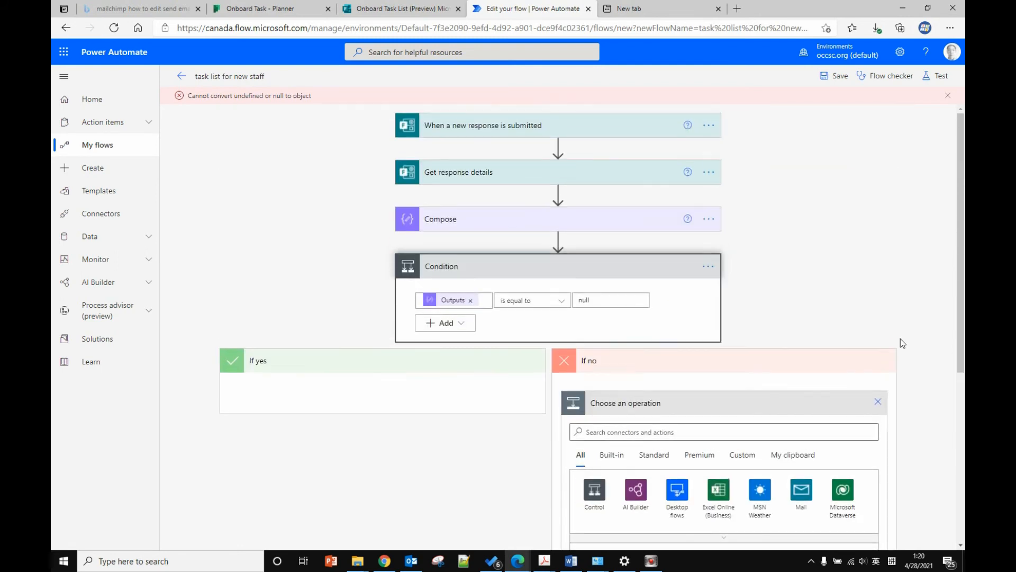
left_click(878, 402)
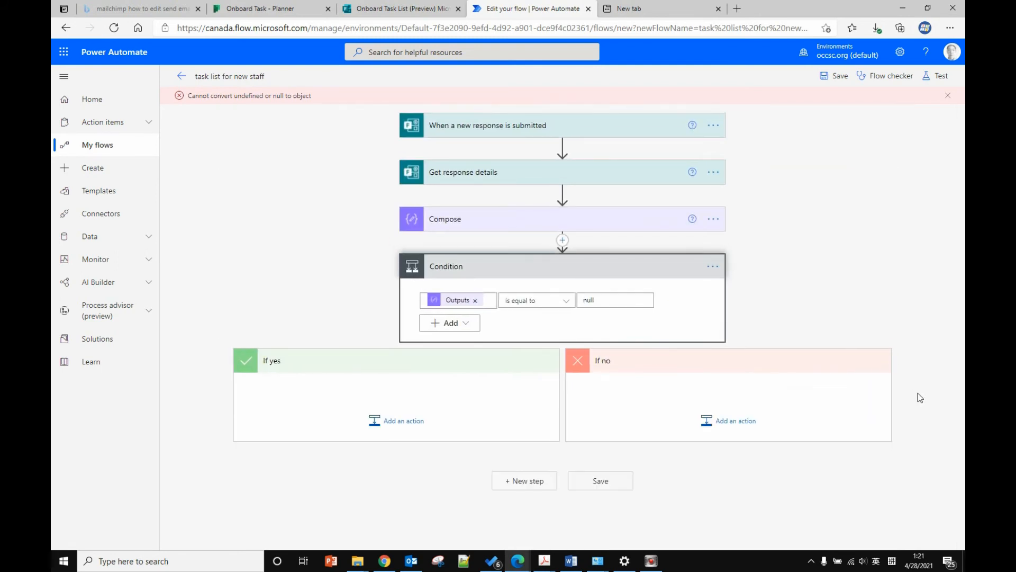
Try to insert the copied Apply to each loop from the flow clipboard into the If no branch.
left_click(733, 421)
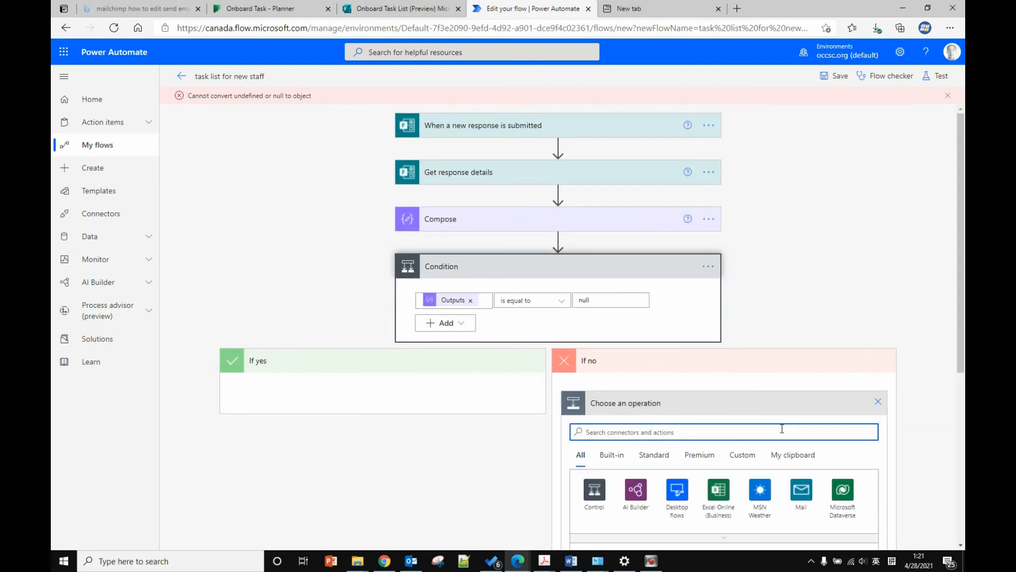
left_click(794, 455)
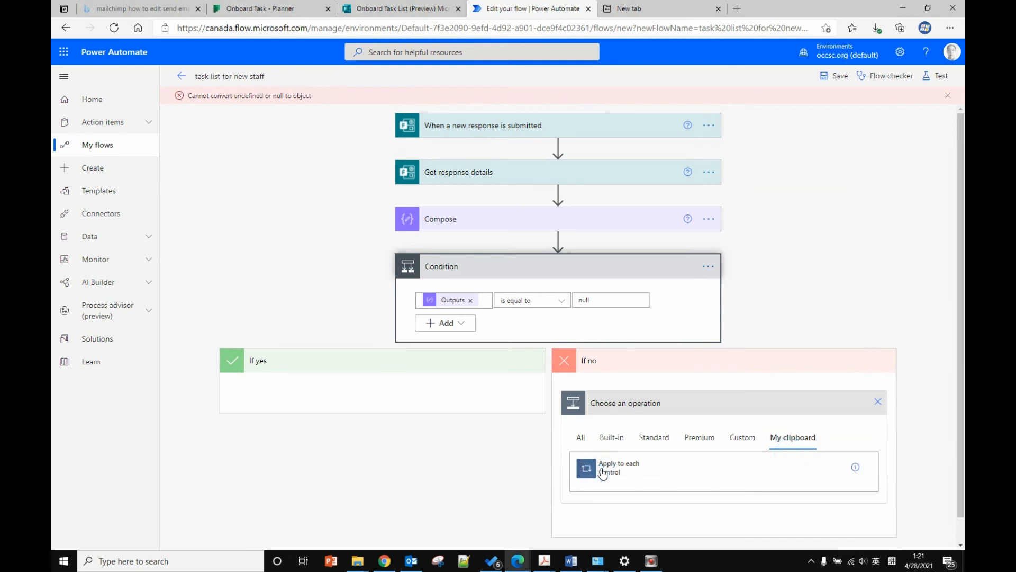
left_click(624, 463)
left_click(585, 473)
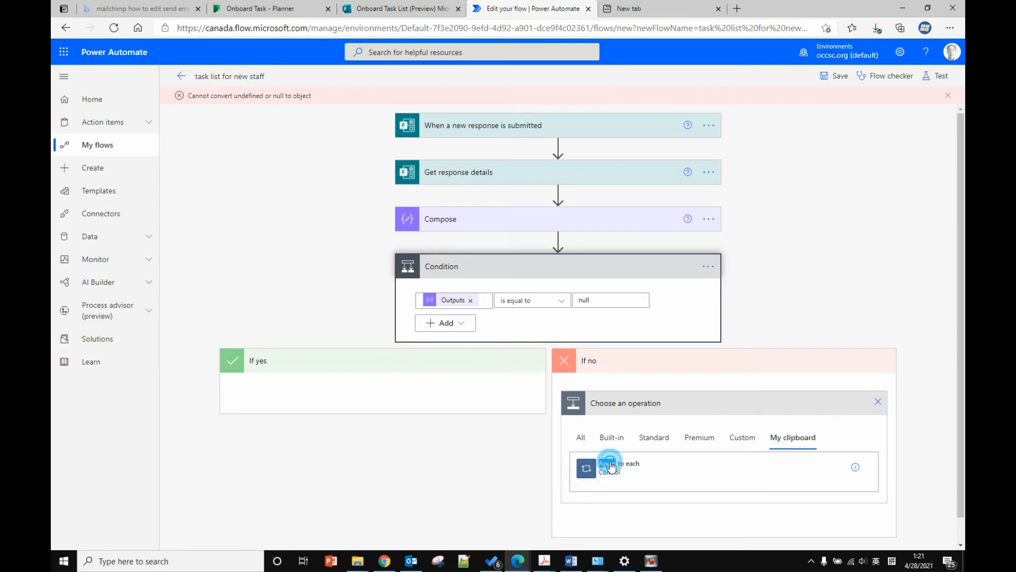
triple_click(609, 465)
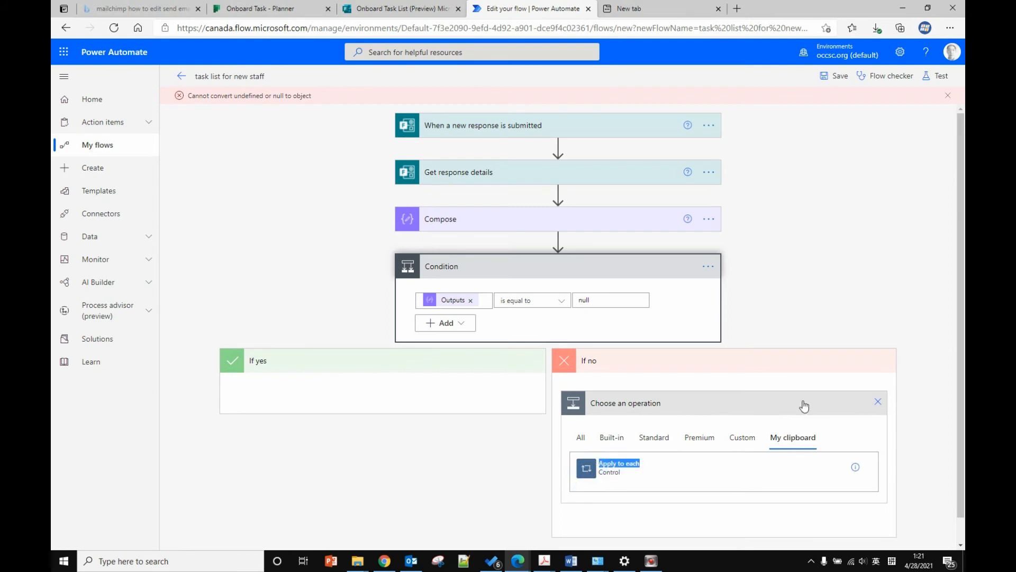
left_click(878, 401)
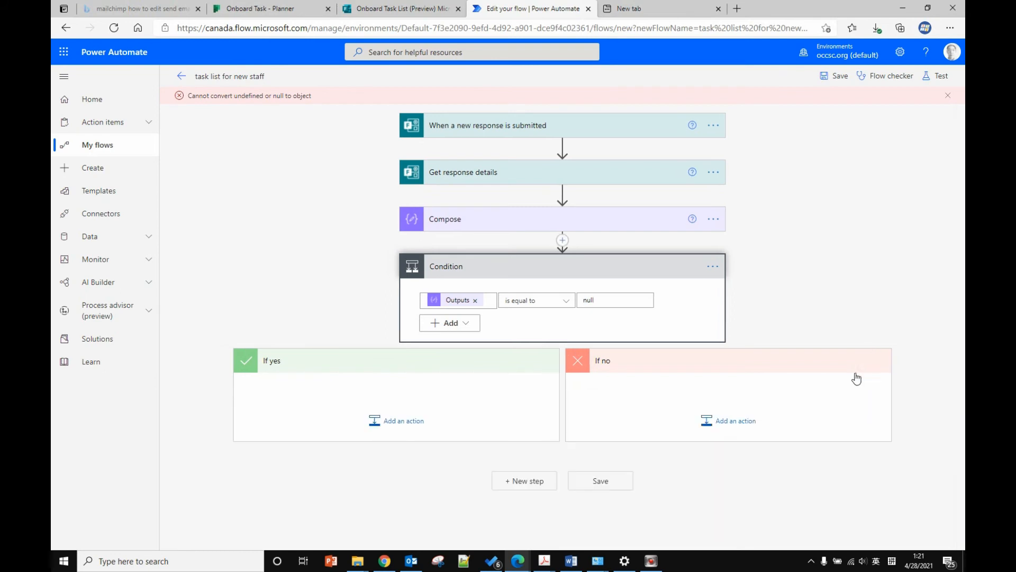
Add a Planner "Create a task" action directly to the Condition's If no branch.
left_click(739, 420)
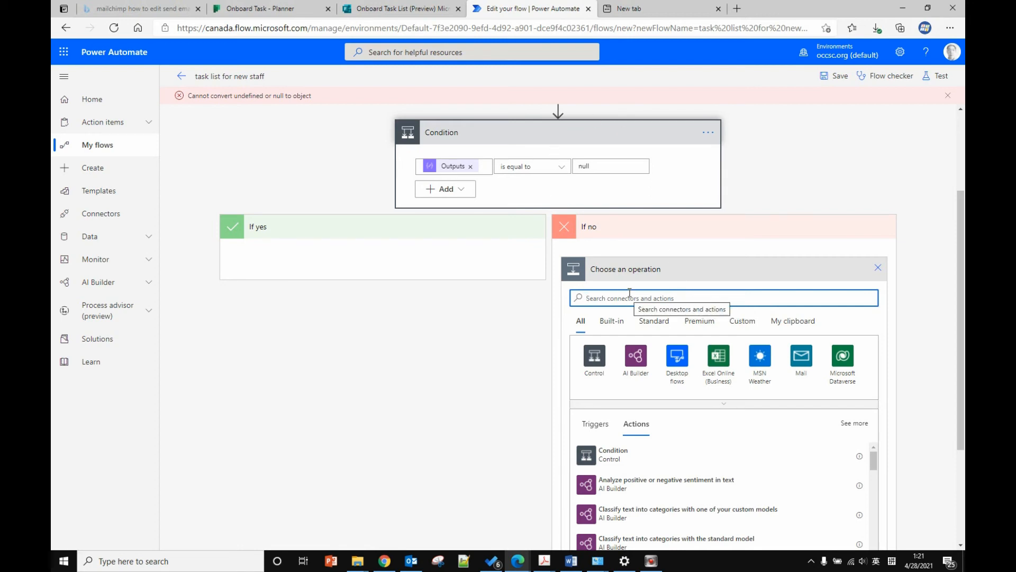
type("p")
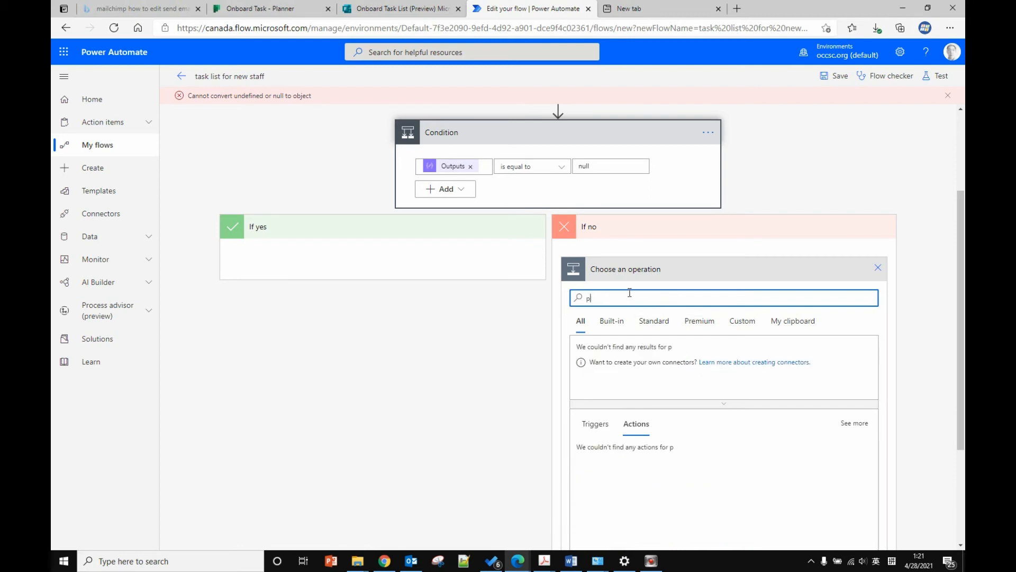
type("lanner")
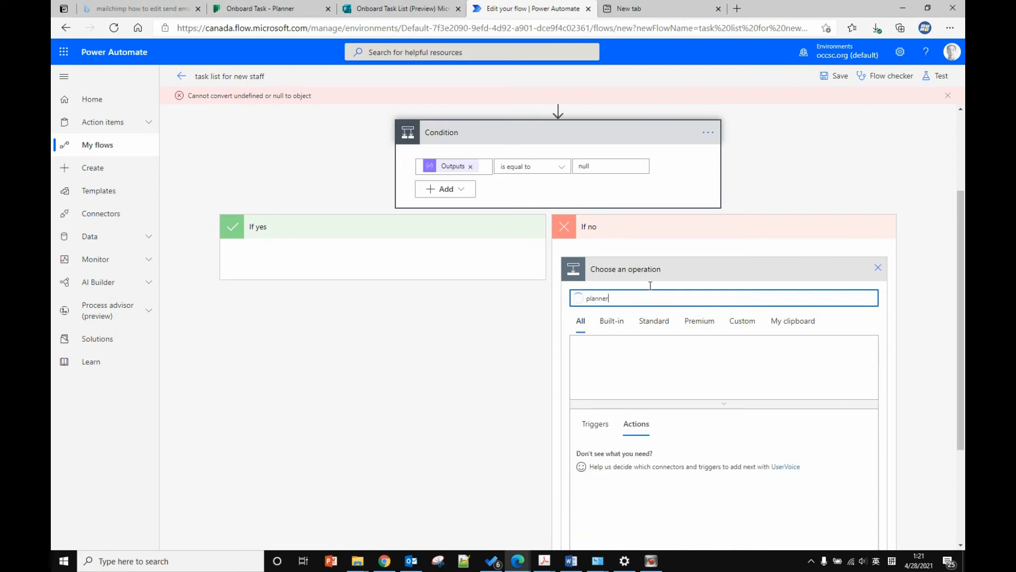
left_click(591, 364)
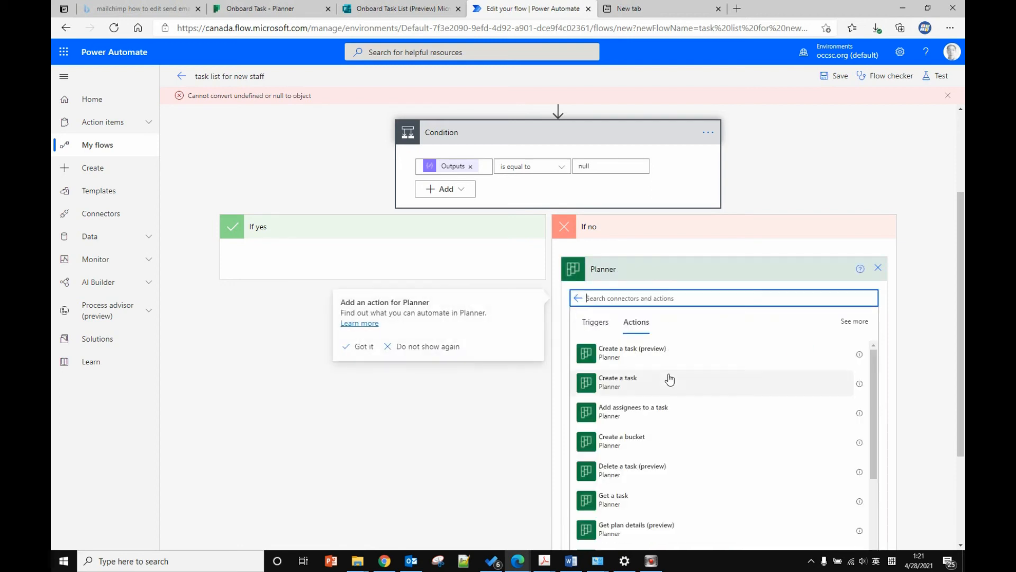
left_click(664, 380)
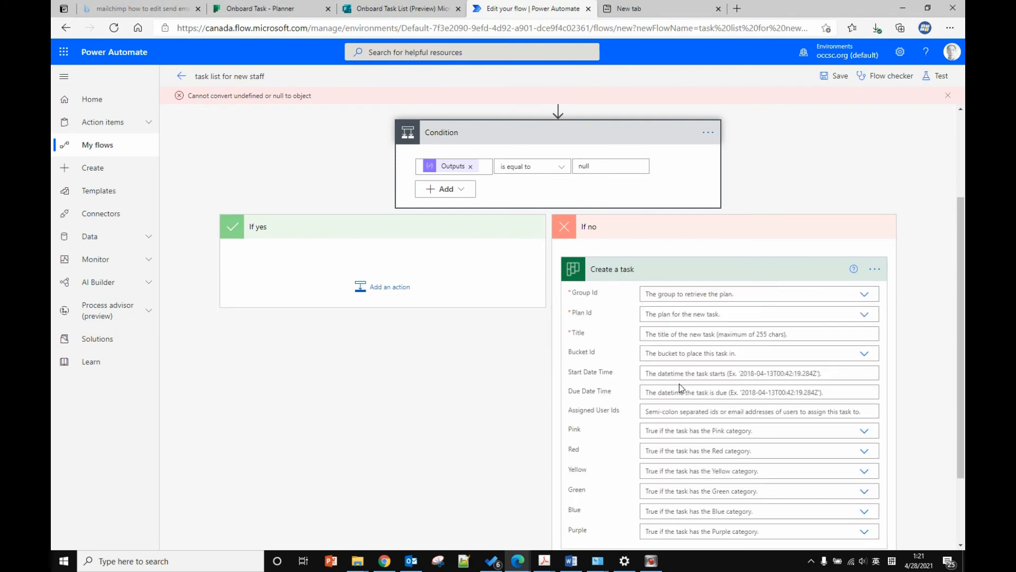
Set the new task's Group Id to "regular plan test" and its Plan Id to "Onboard Task".
left_click(712, 294)
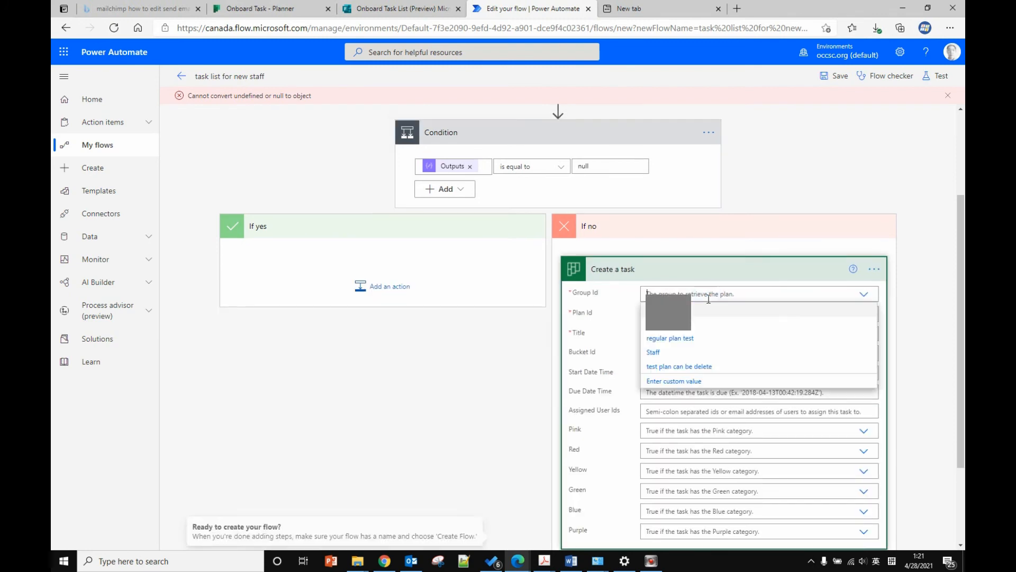
left_click(731, 336)
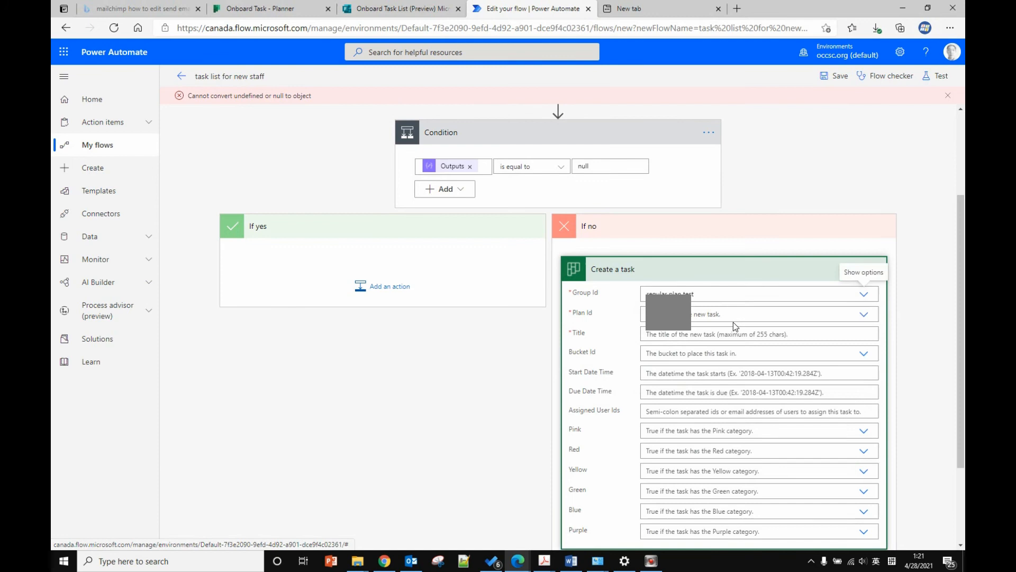
left_click(699, 313)
left_click(672, 330)
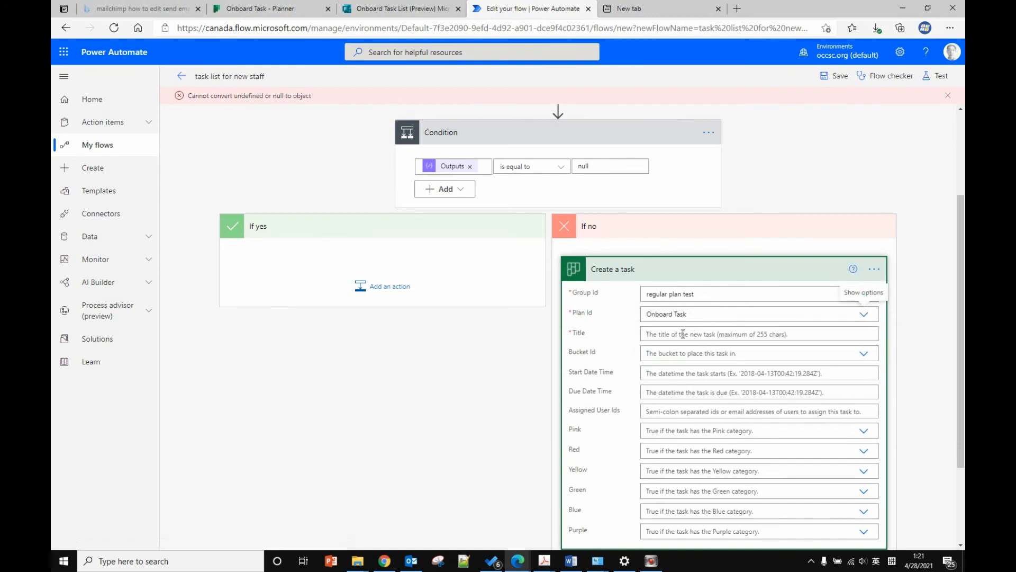
Look through the dynamic content available for the task's Title.
left_click(683, 333)
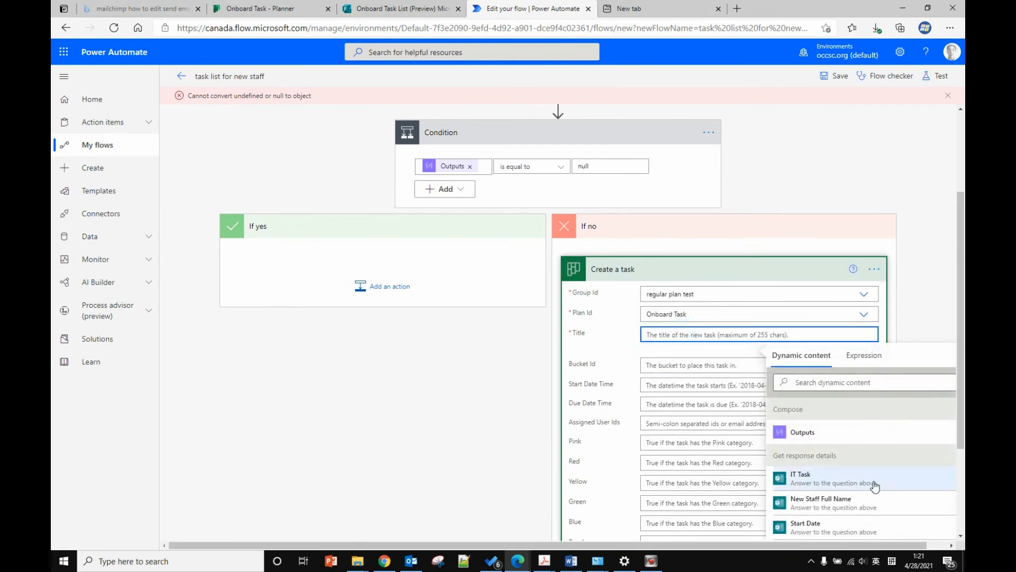
scroll(876, 466, "down", 5)
scroll(909, 425, "down", 1)
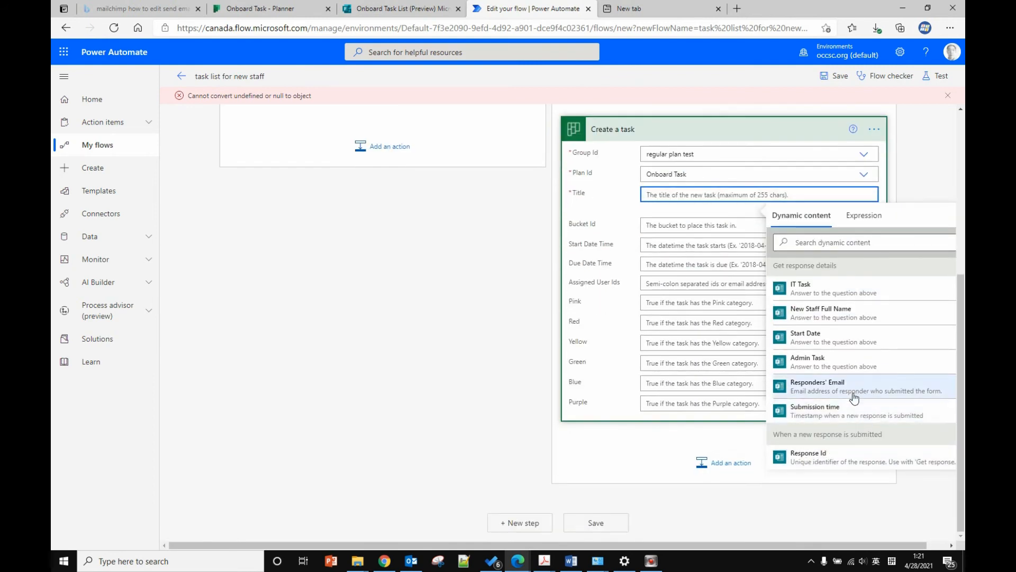
scroll(858, 410, "up", 1)
scroll(851, 404, "down", 1)
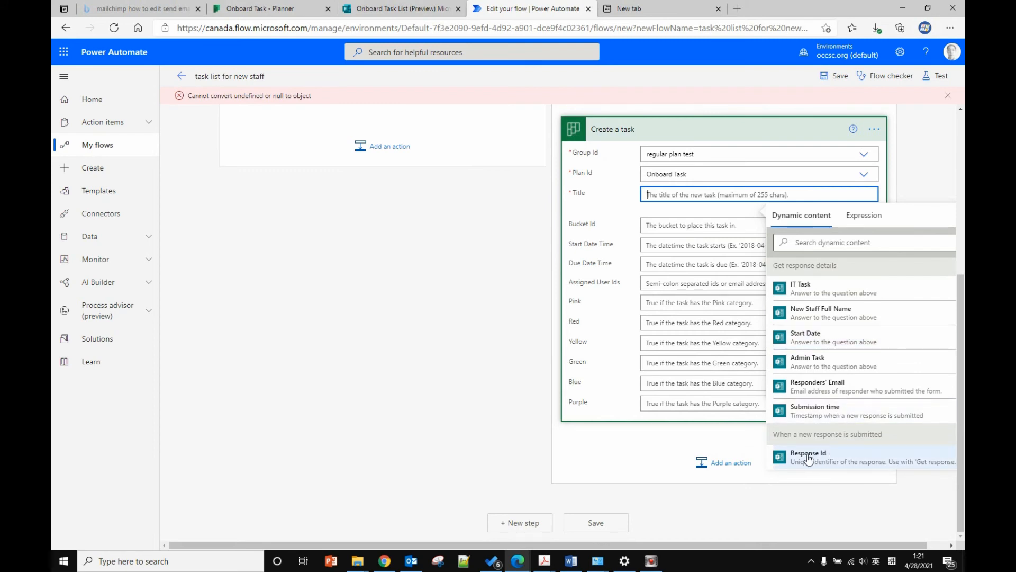
scroll(832, 382, "up", 1)
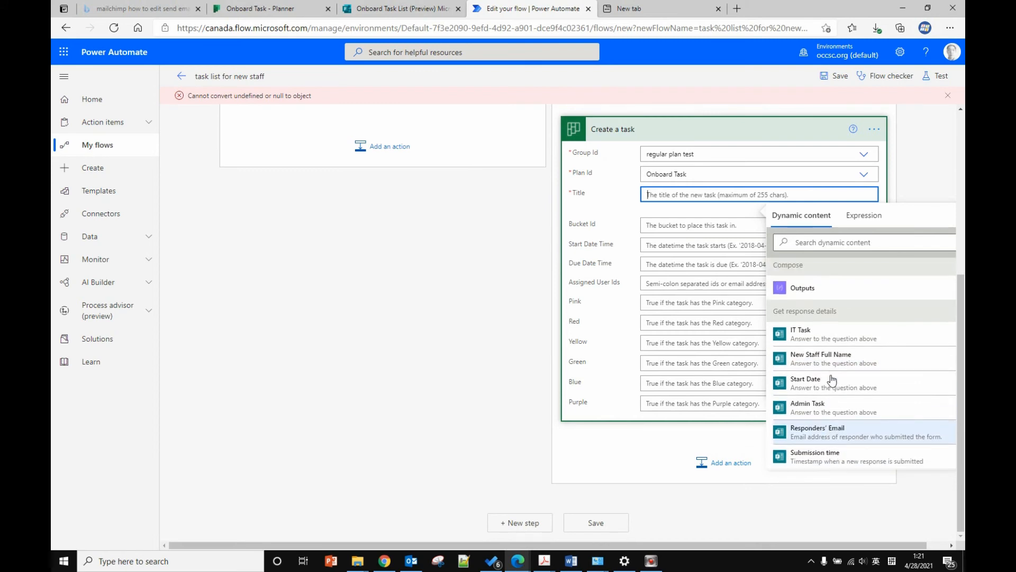
scroll(829, 408, "down", 1)
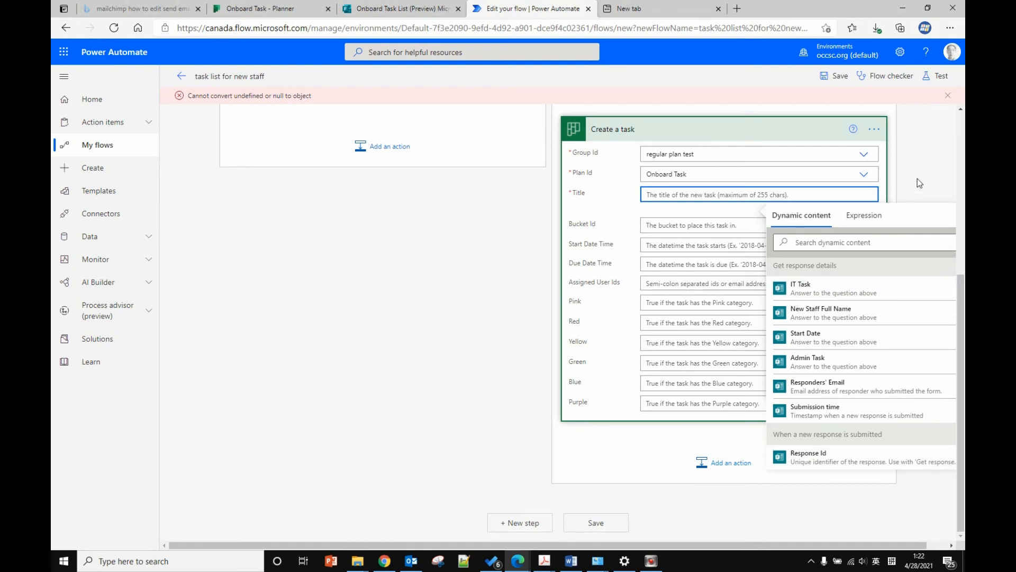
left_click(923, 147)
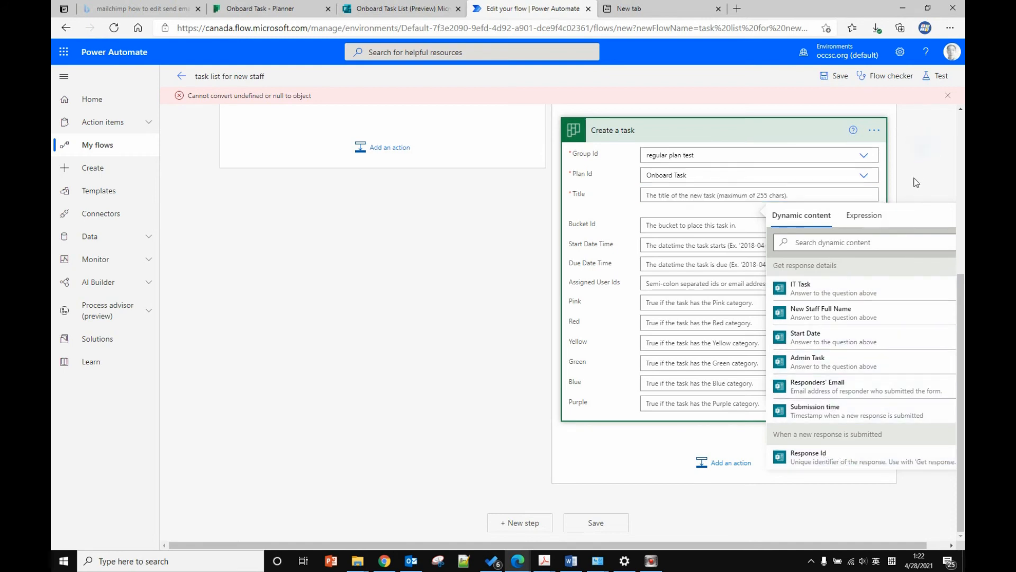
Set the task's Title to the expression item().
left_click(743, 206)
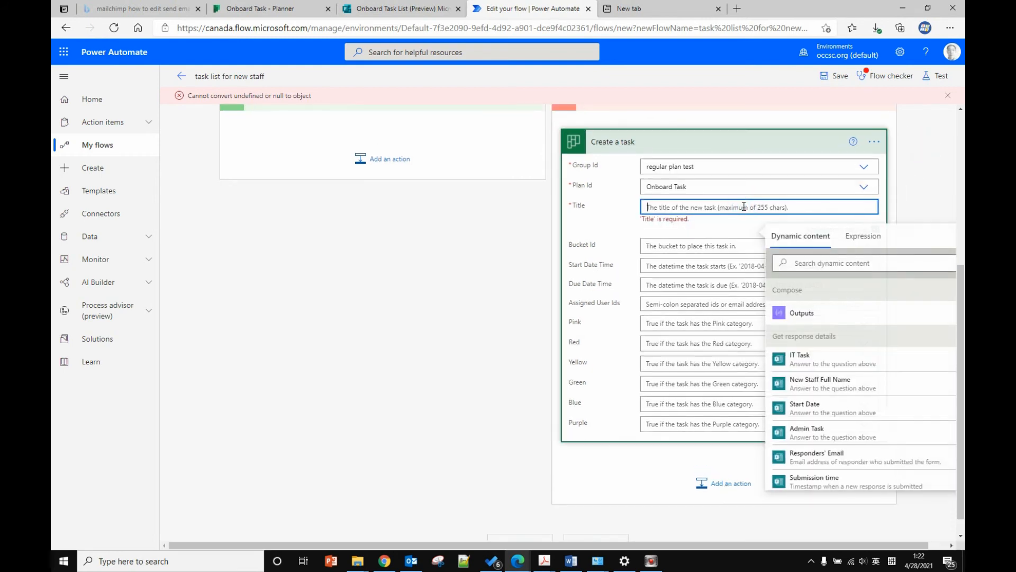
left_click(865, 235)
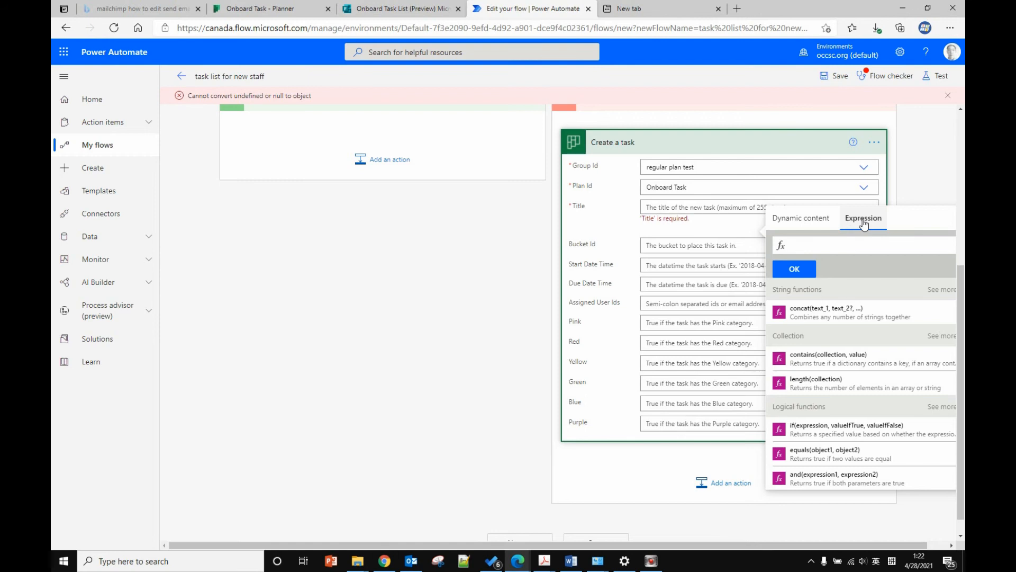
type("i")
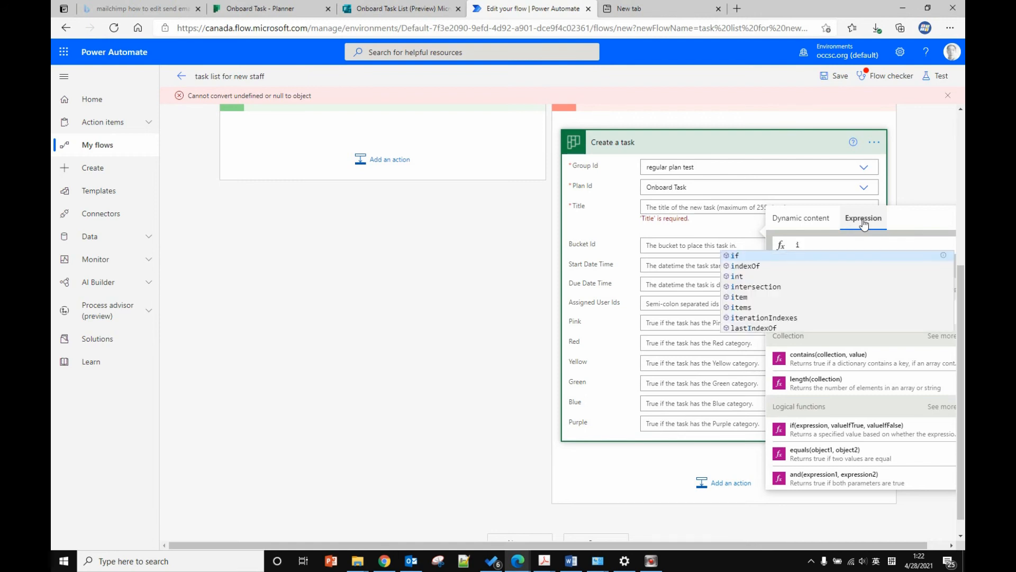
type("tem")
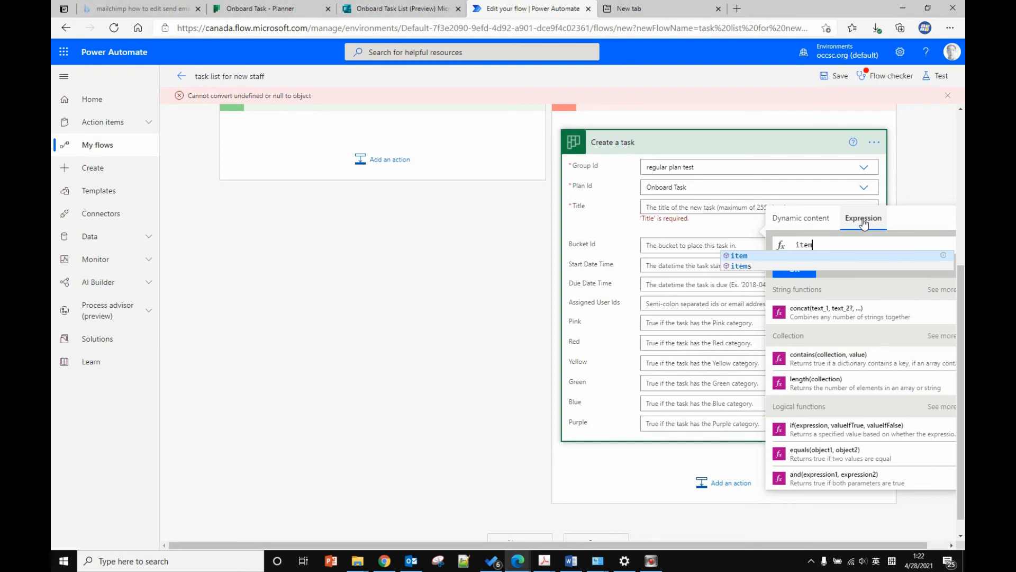
left_click(832, 255)
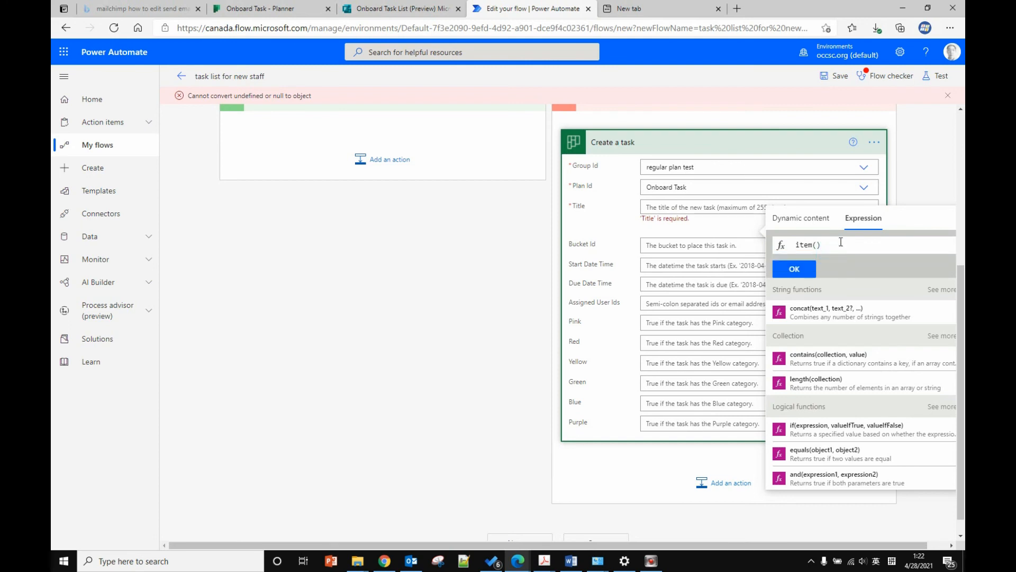
left_click(794, 269)
left_click(900, 206)
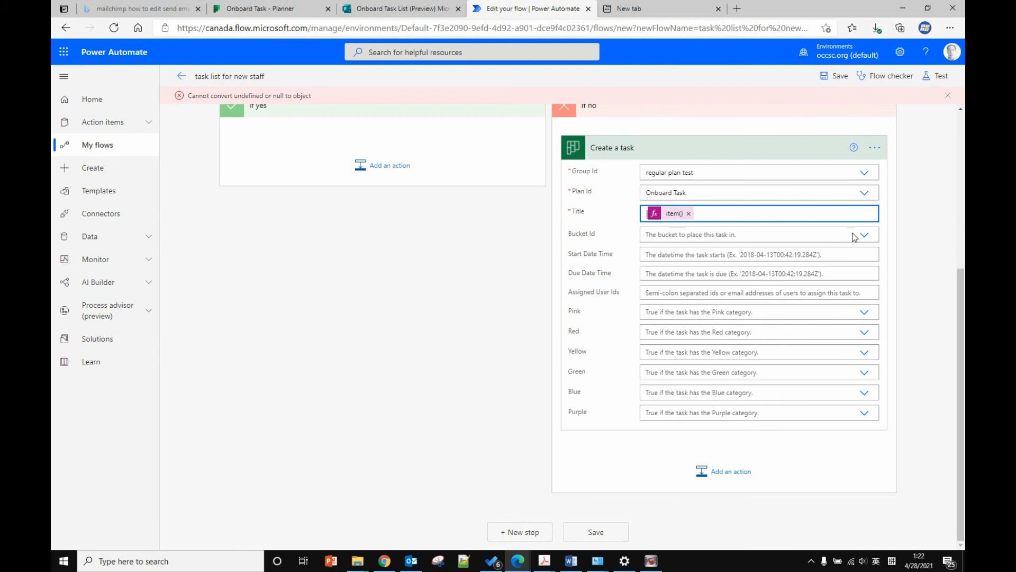
Delete the "Create a task" action from the If no branch and confirm its removal.
scroll(758, 228, "up", 3)
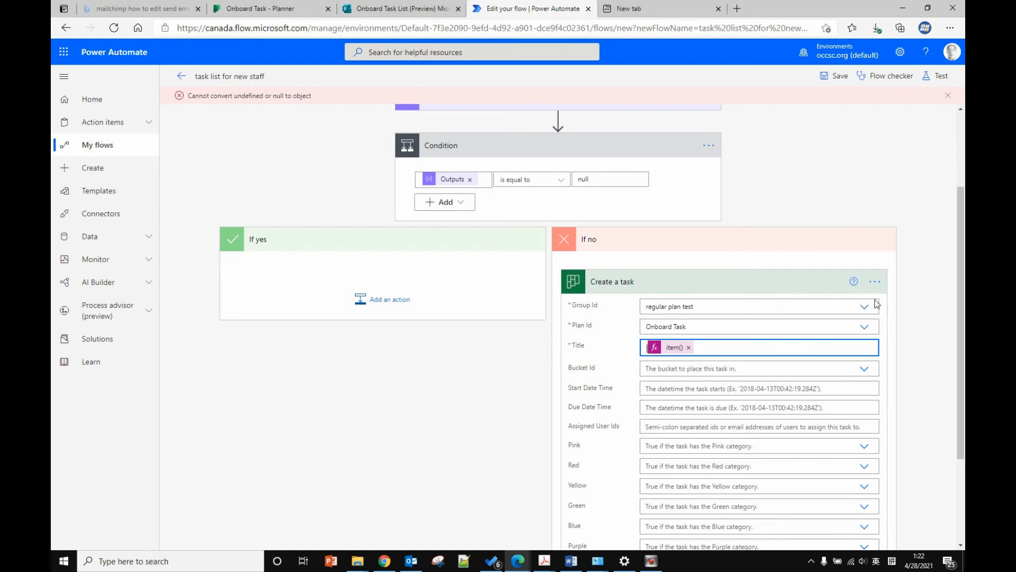
scroll(876, 301, "down", 1)
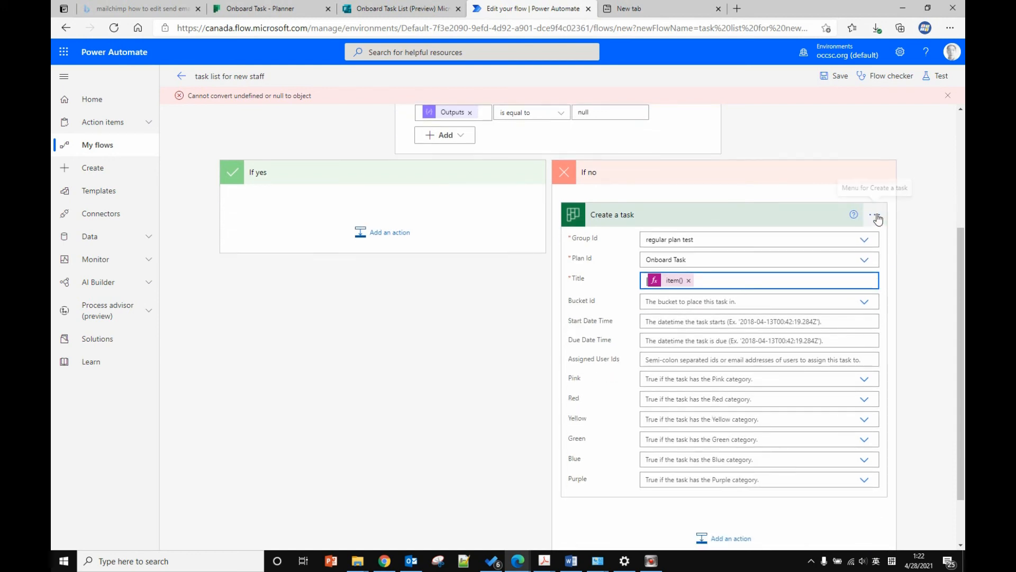
left_click(875, 215)
left_click(774, 351)
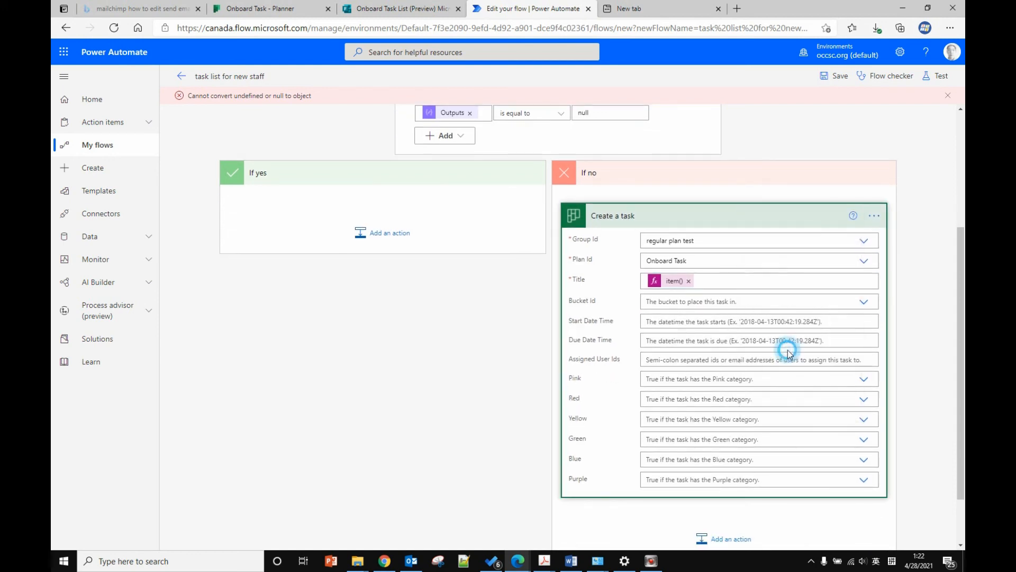
left_click(531, 321)
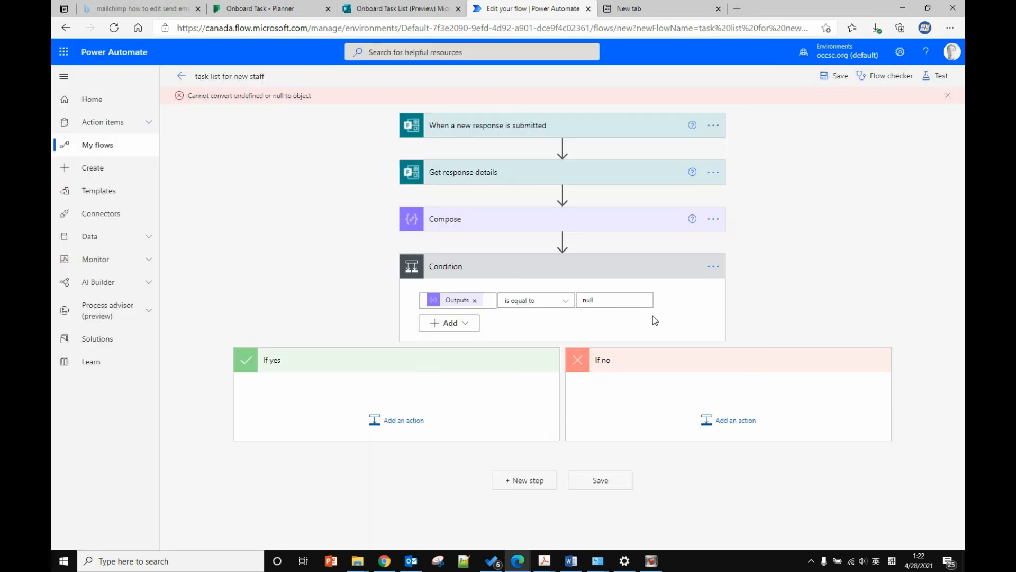
Add an Apply to each loop to the If no branch, with the Compose Outputs as its input.
left_click(738, 420)
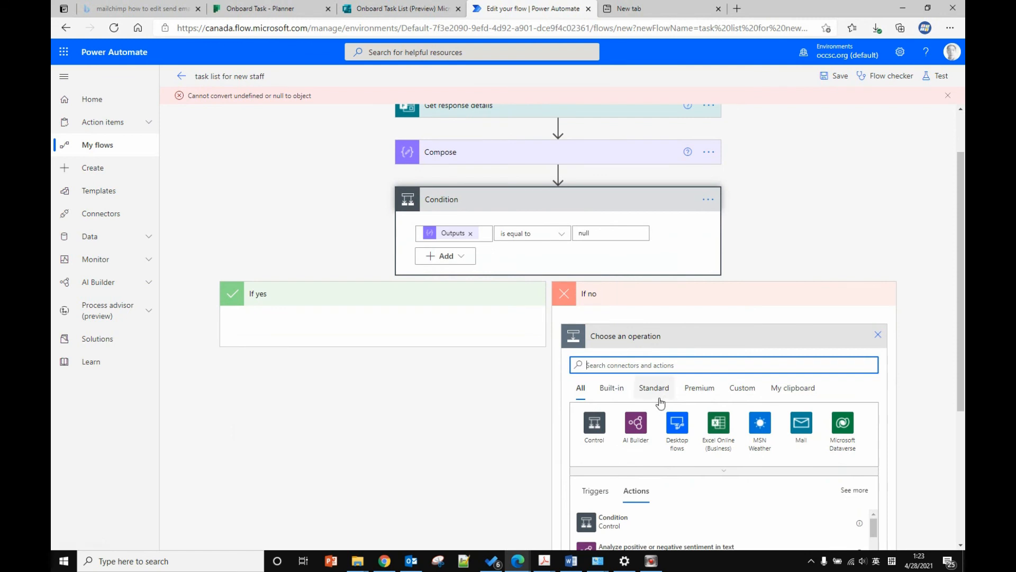
left_click(595, 429)
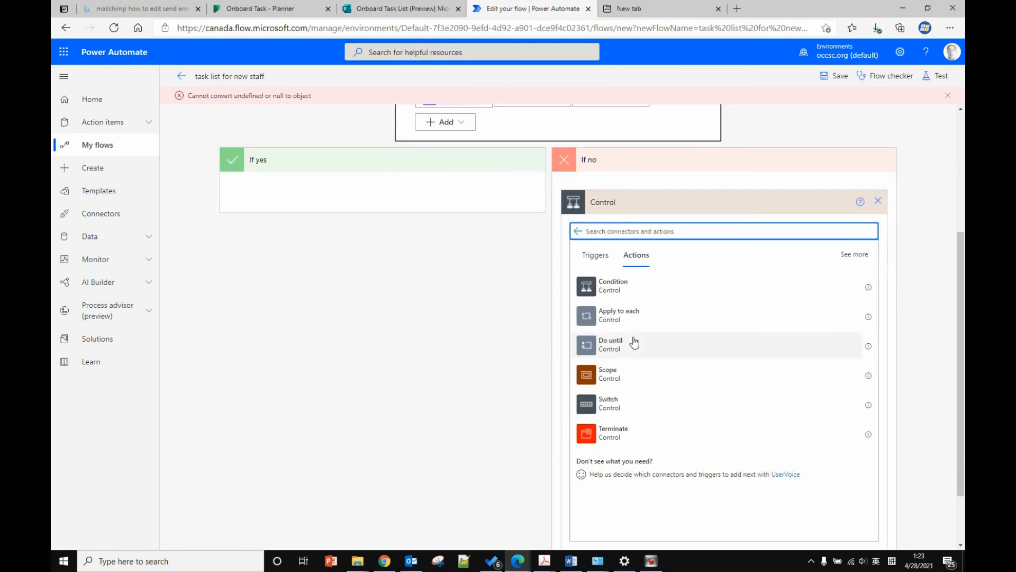
left_click(642, 316)
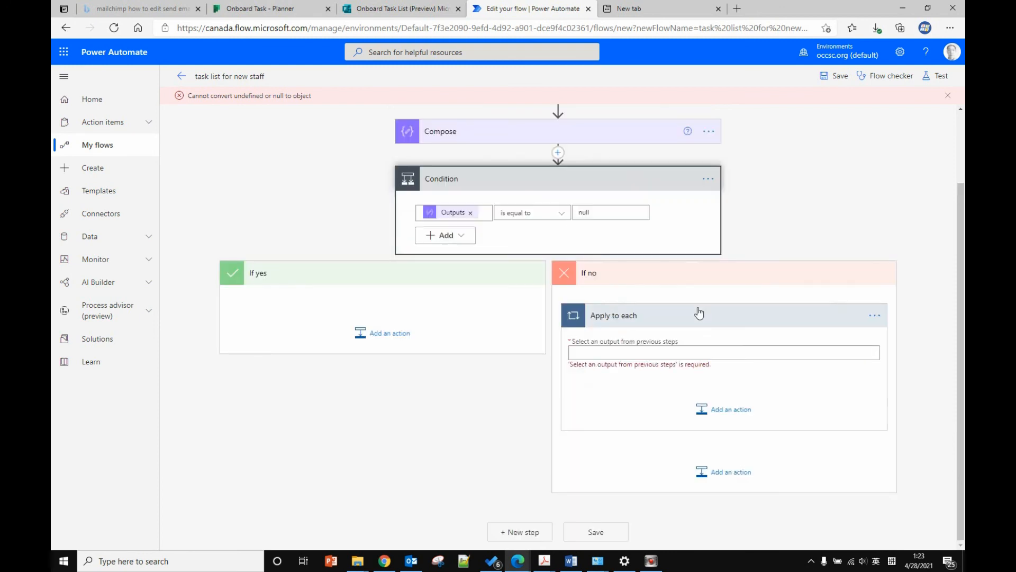
left_click(645, 353)
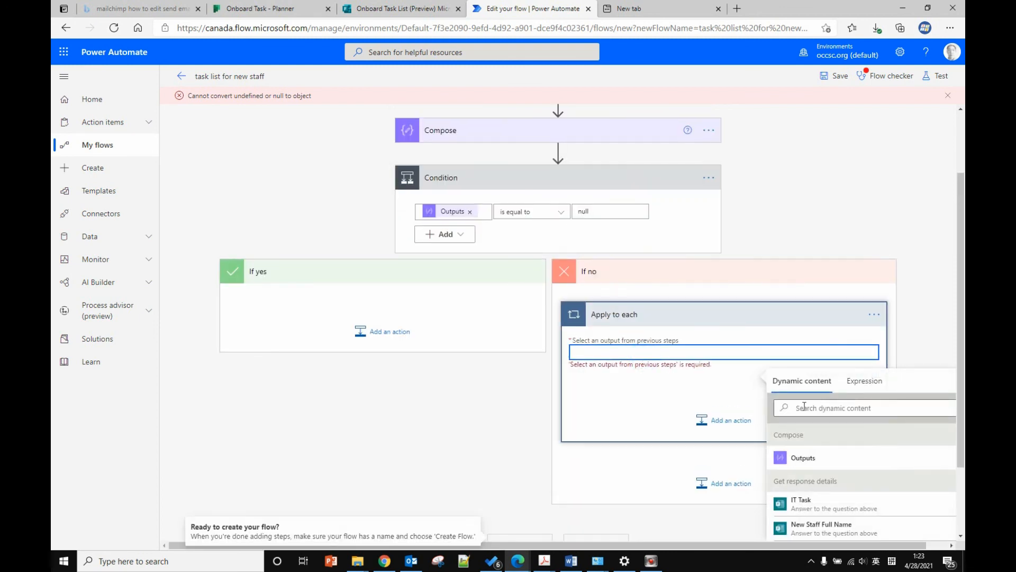
left_click(813, 468)
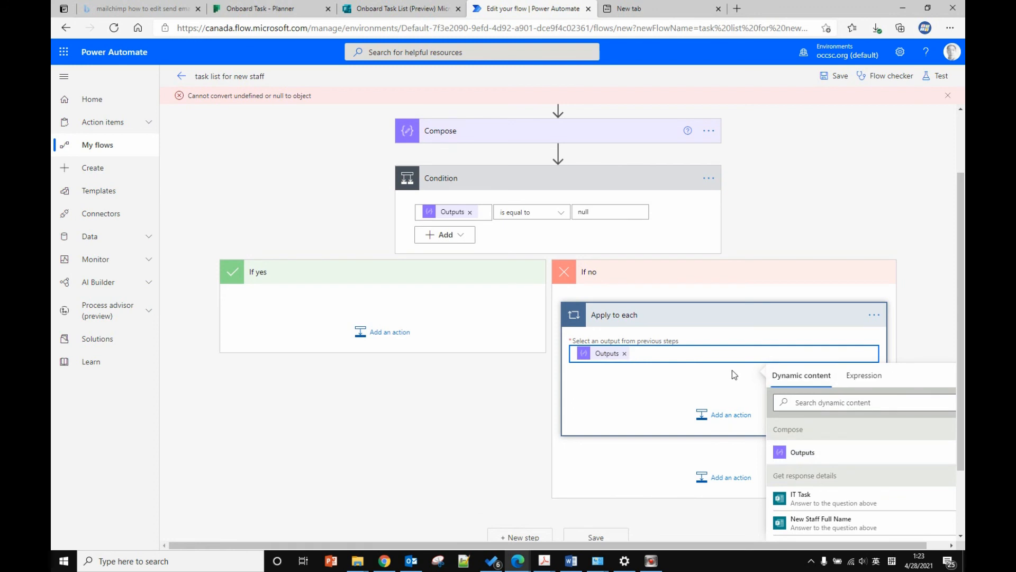
Add a Planner "Create a task" action inside the Apply to each loop.
scroll(733, 370, "down", 1)
left_click(726, 348)
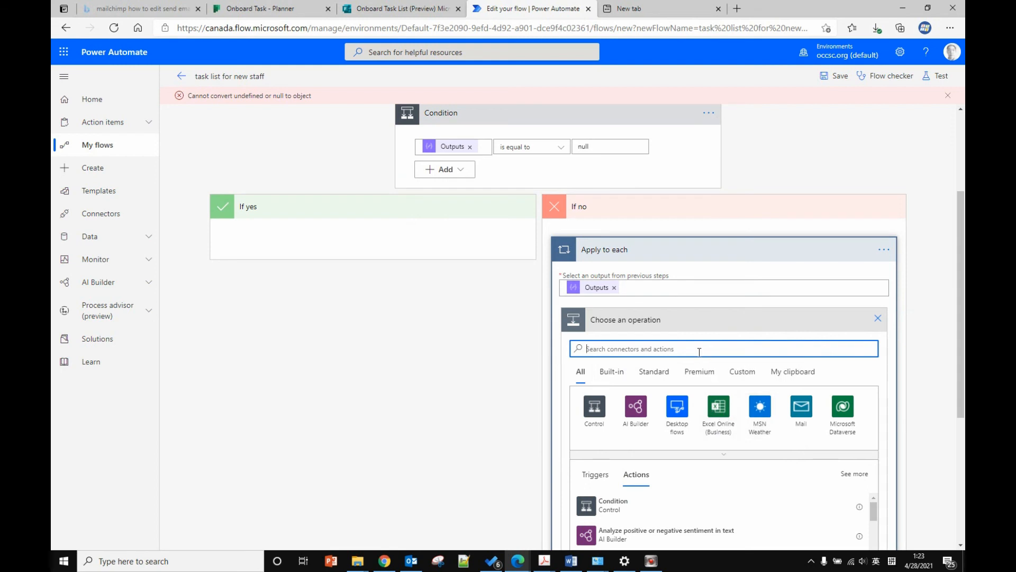
type("plann")
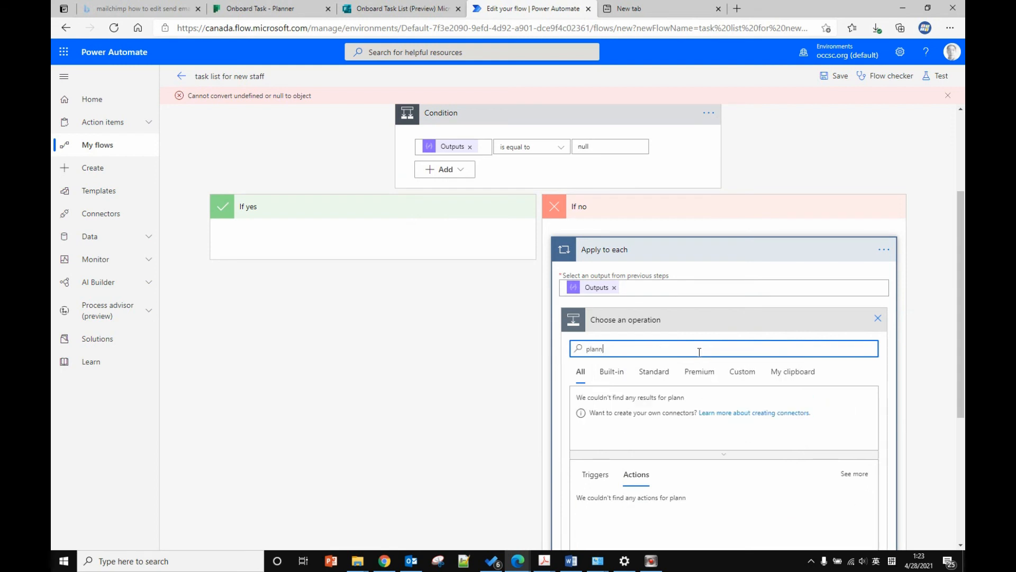
type("er")
left_click(586, 408)
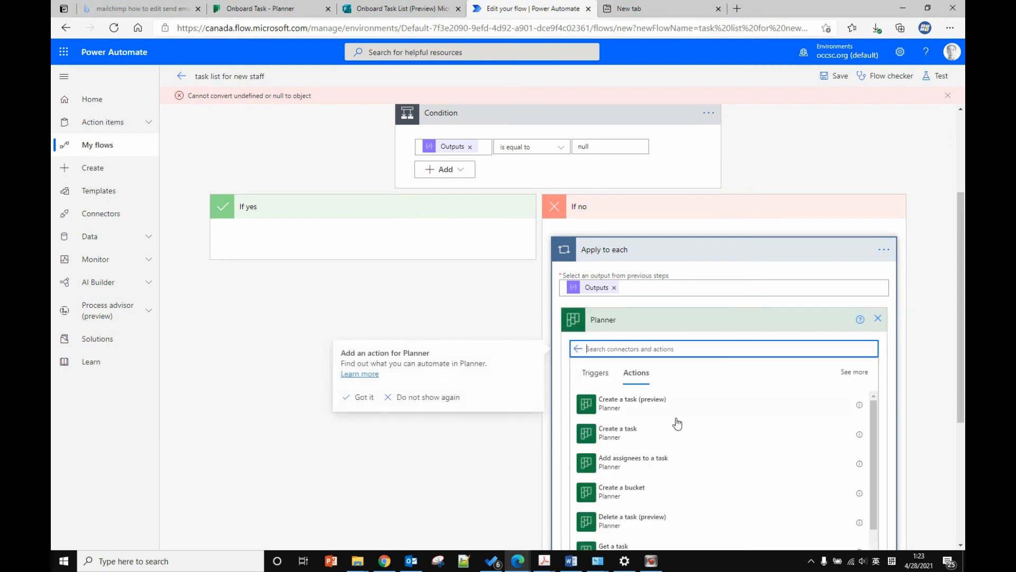
left_click(621, 439)
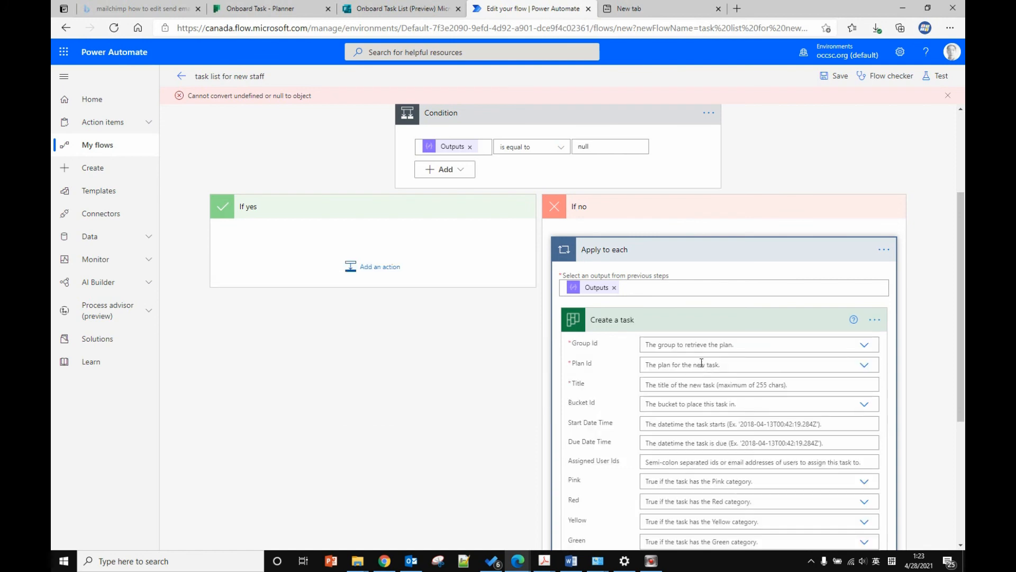
Set the new task's Group Id to "regular plan test" and its Plan Id to "Onboard Task".
left_click(702, 364)
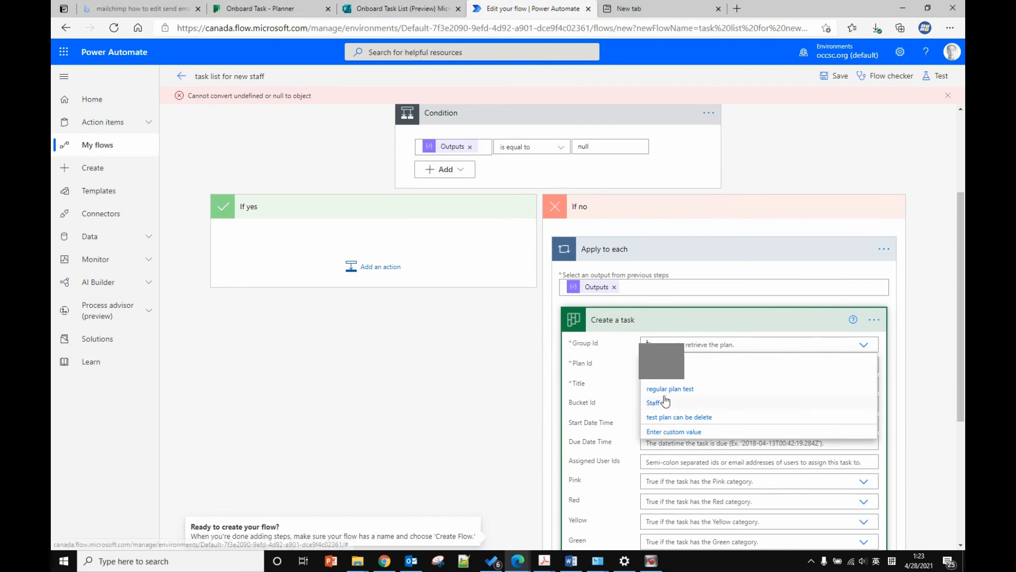
left_click(667, 388)
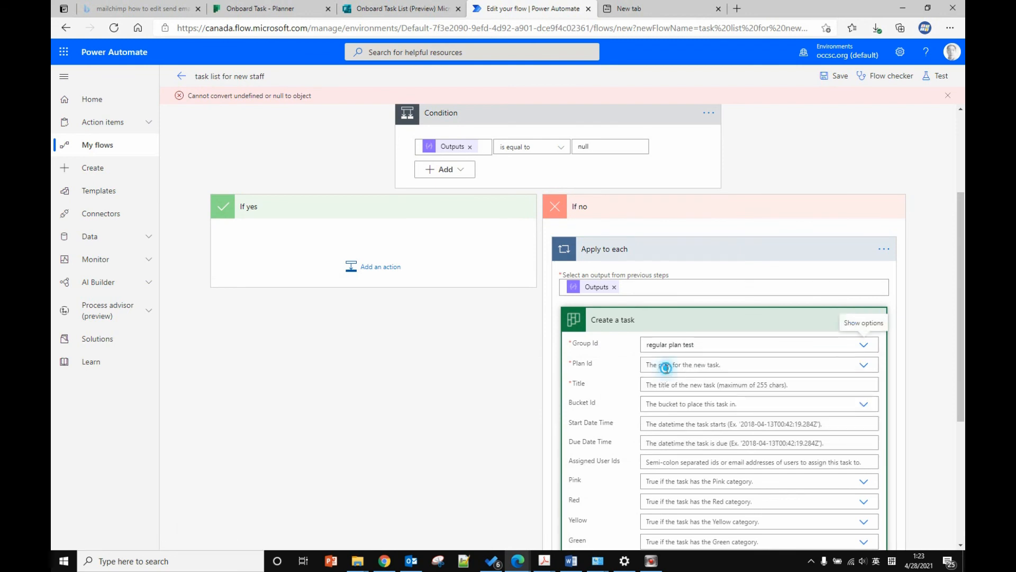
left_click(665, 367)
left_click(666, 381)
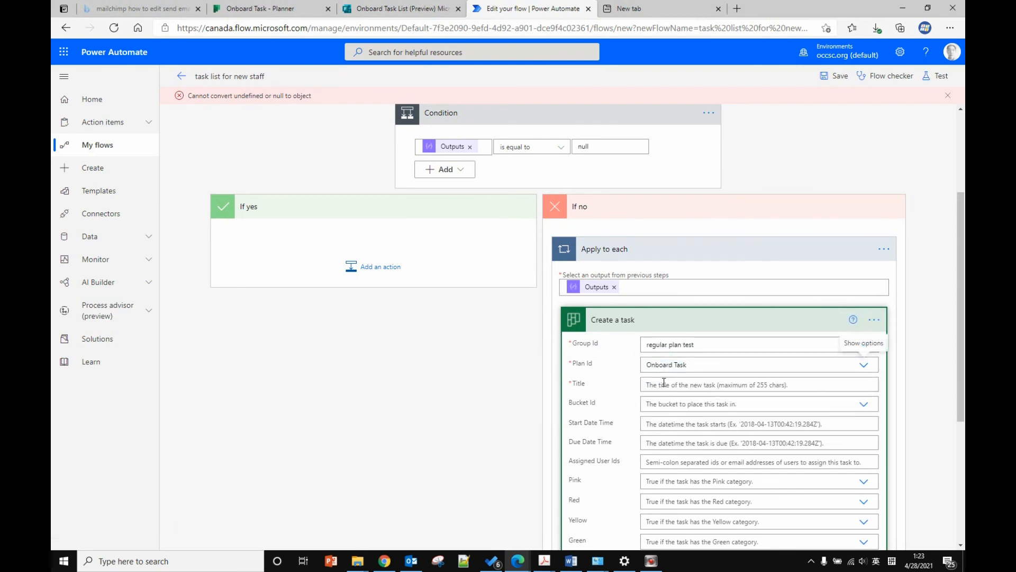
Compose the task's Title from the loop's Current item, the text "for new staff" and the New Staff Full Name answer.
left_click(656, 385)
scroll(859, 471, "down", 3)
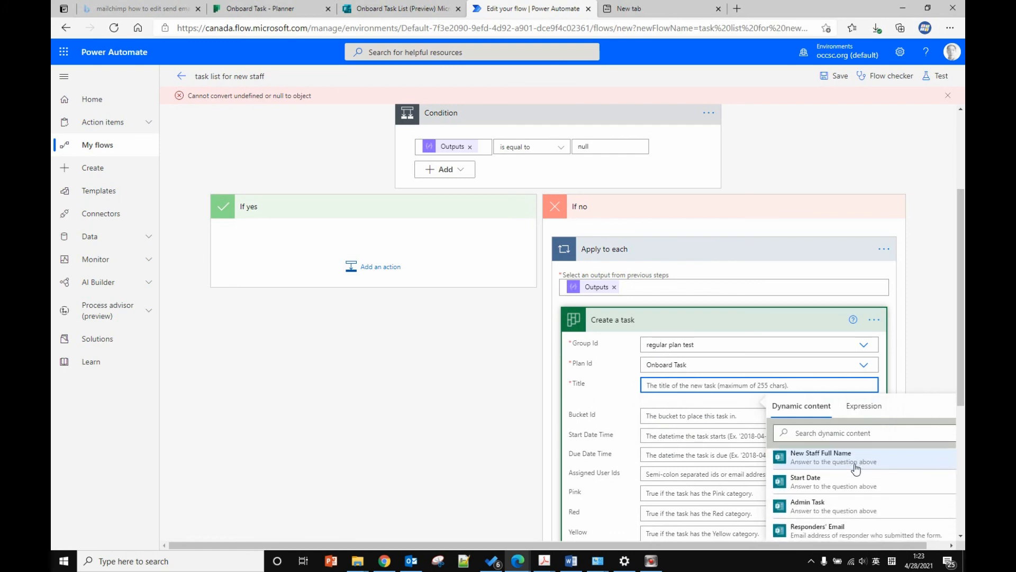
scroll(932, 447, "down", 5)
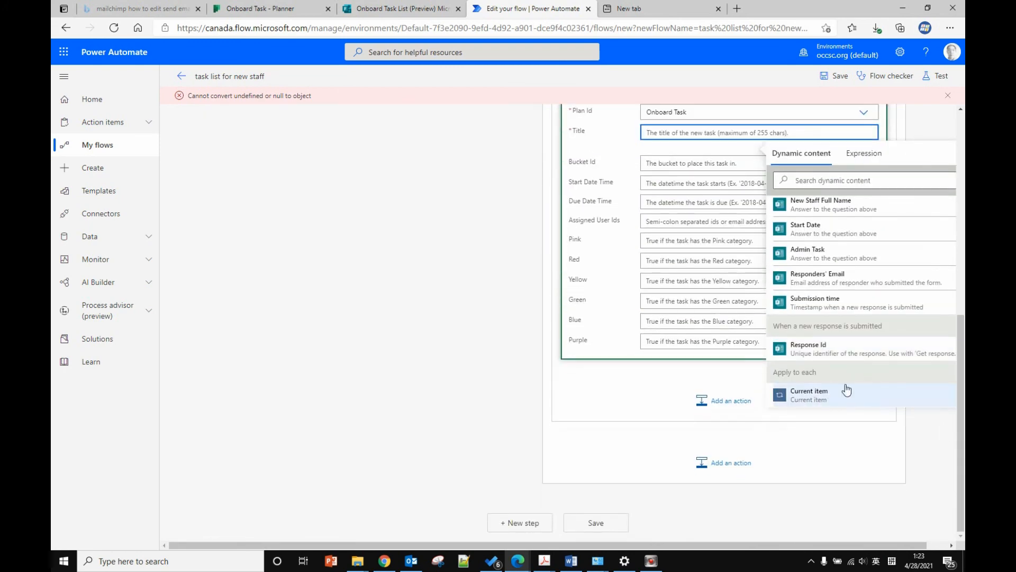
left_click(812, 401)
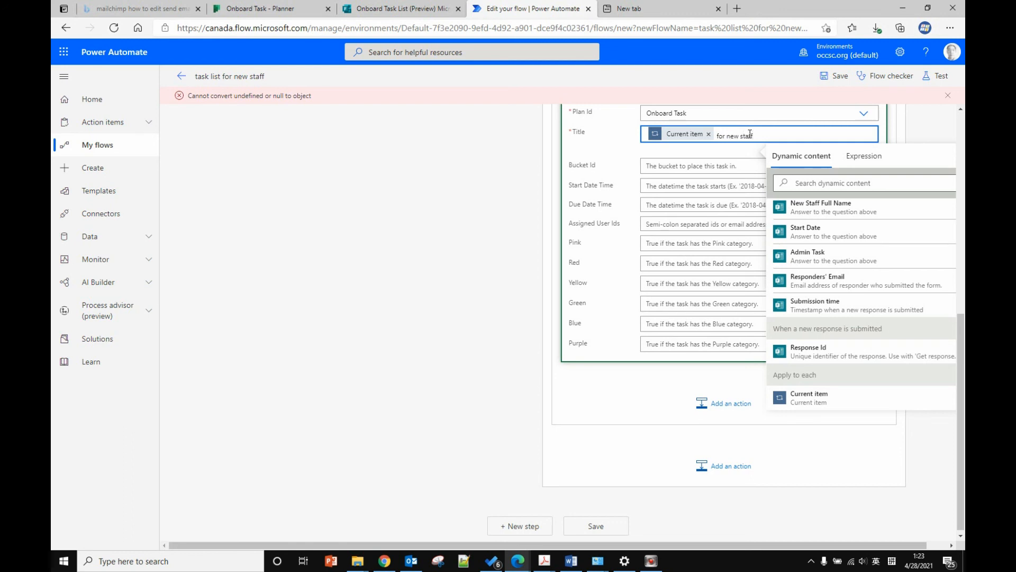
left_click(820, 207)
left_click(904, 128)
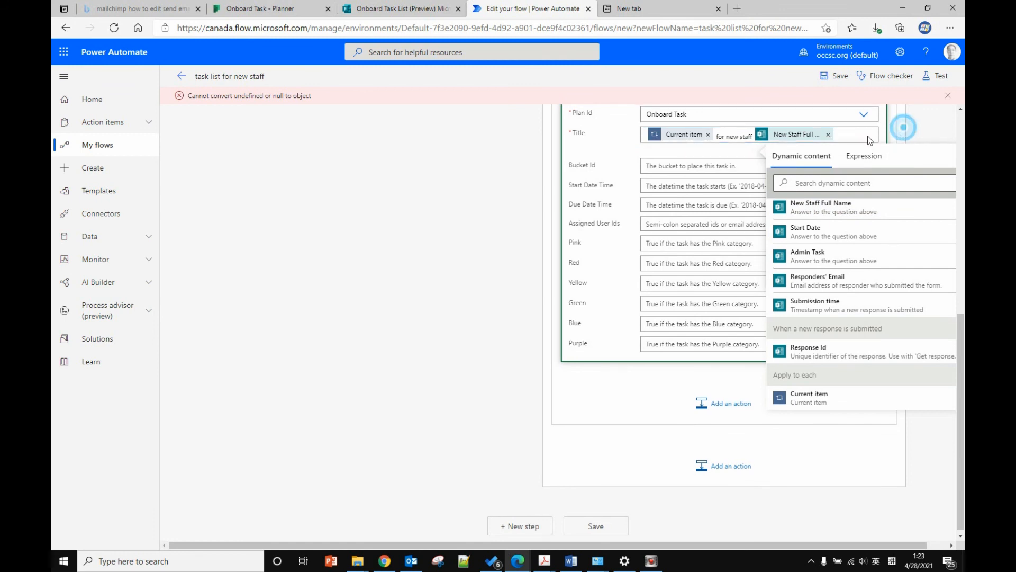
Set the task's Bucket Id to "IT Task List" and save the flow.
left_click(700, 169)
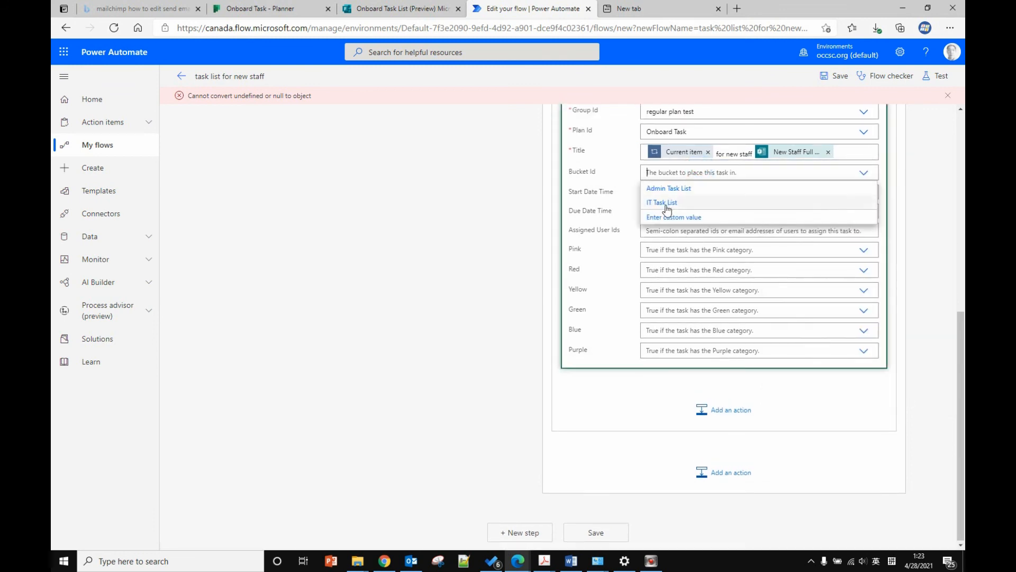
left_click(673, 198)
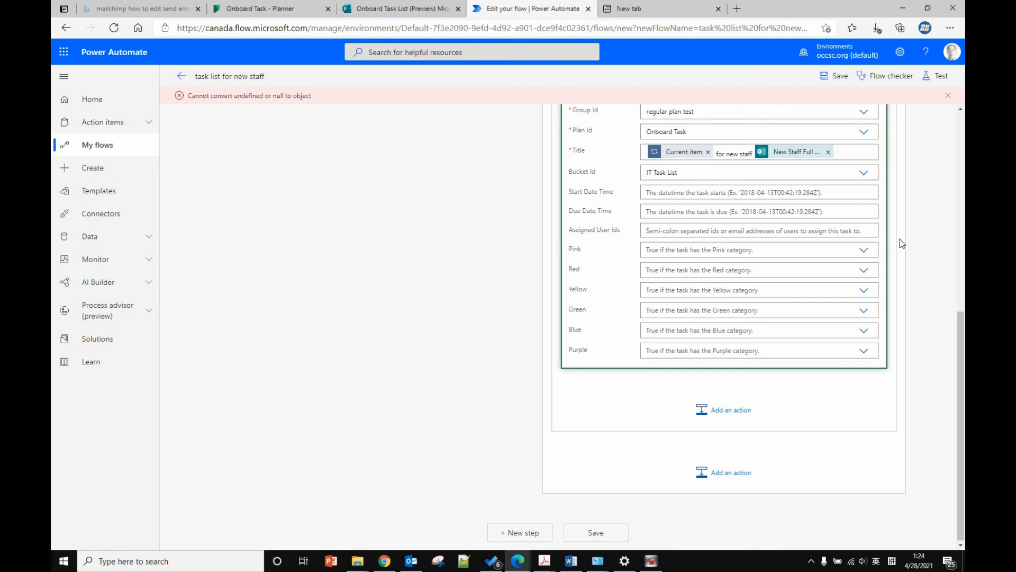
left_click(592, 531)
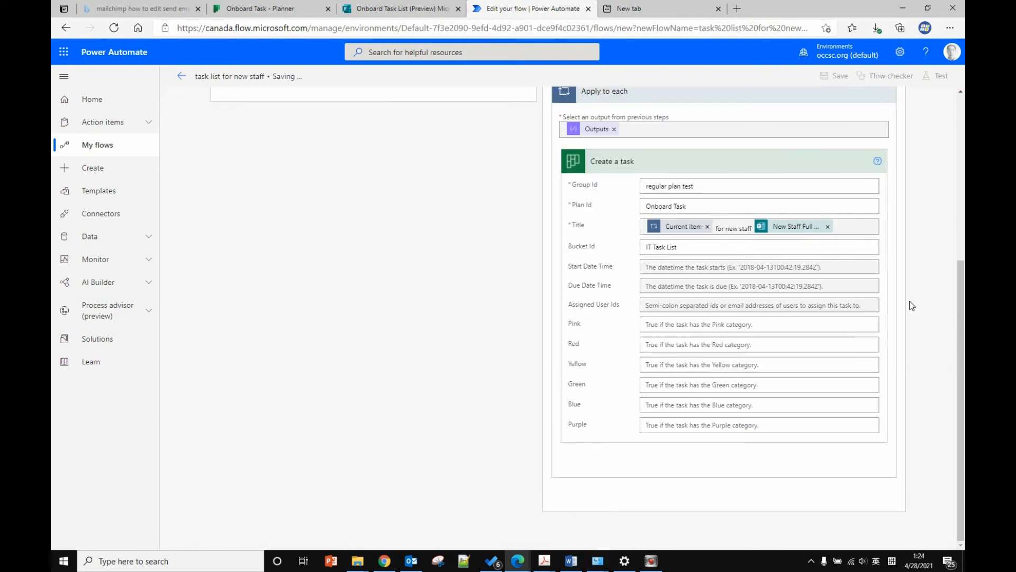
Switch to the Onboard Task plan in Planner and delete the Setup Computer and Create User tasks under No bucket.
left_click(380, 10)
left_click(291, 10)
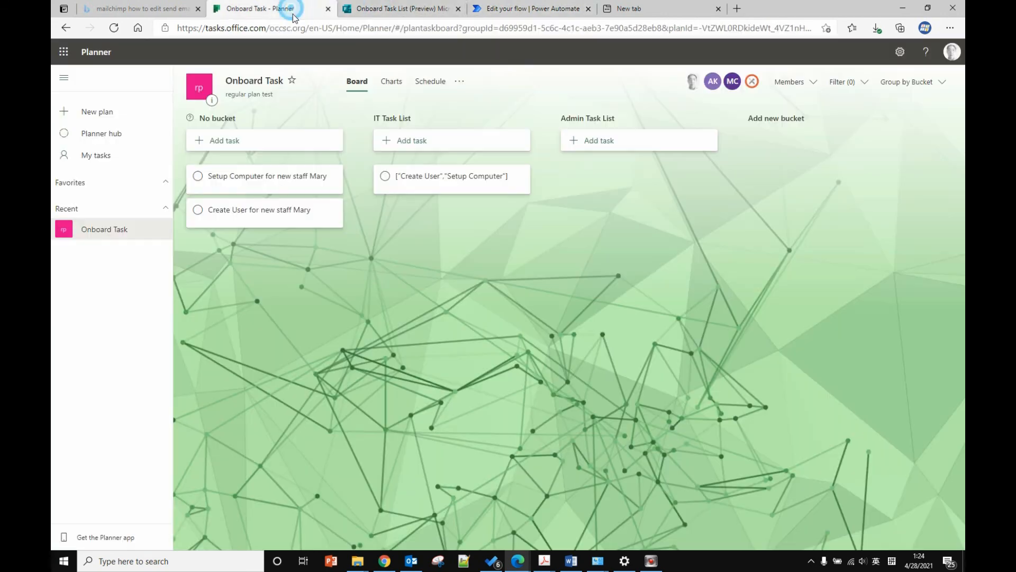
left_click(334, 177)
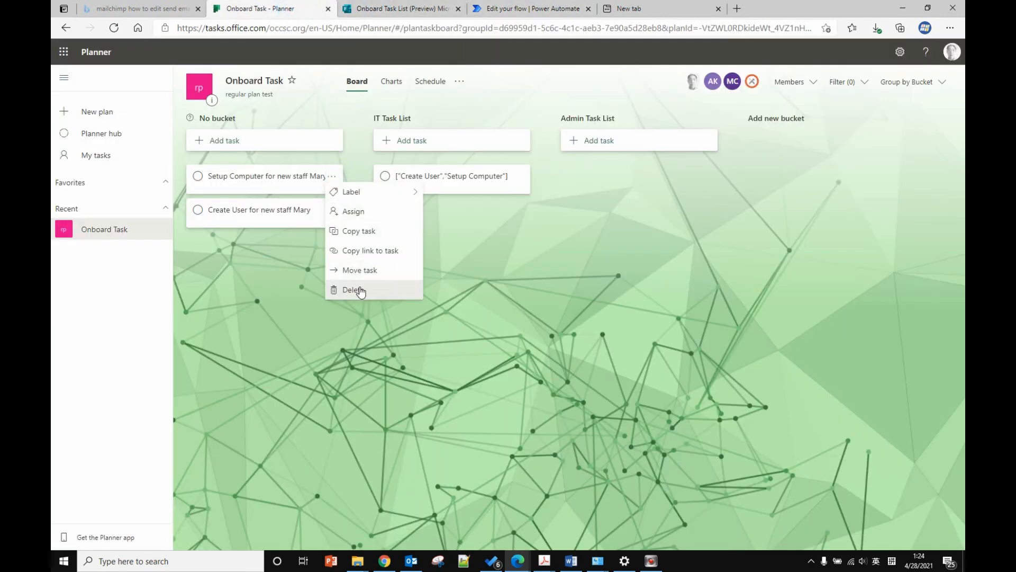
left_click(360, 286)
left_click(327, 180)
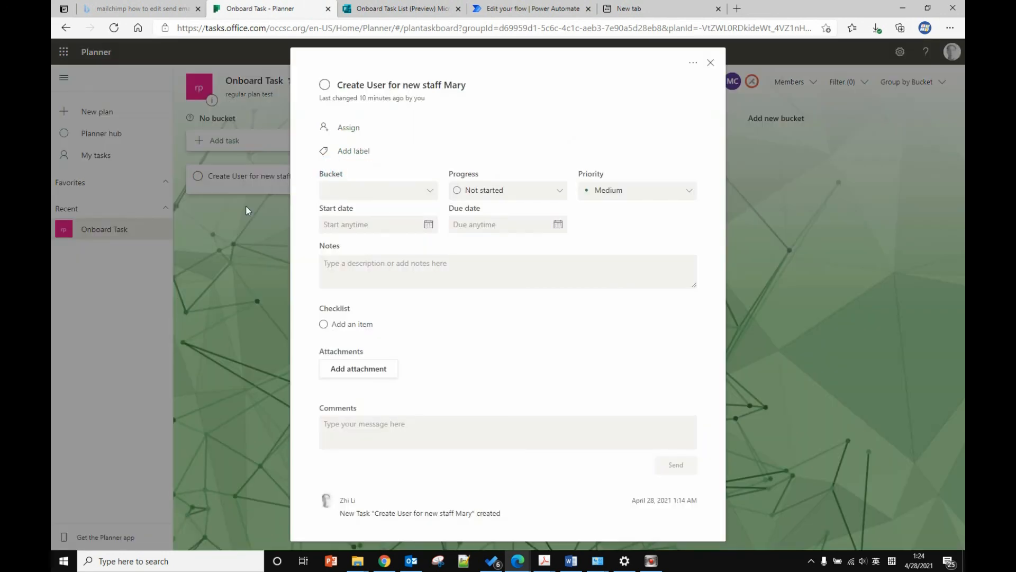
left_click(233, 213)
left_click(331, 176)
left_click(355, 290)
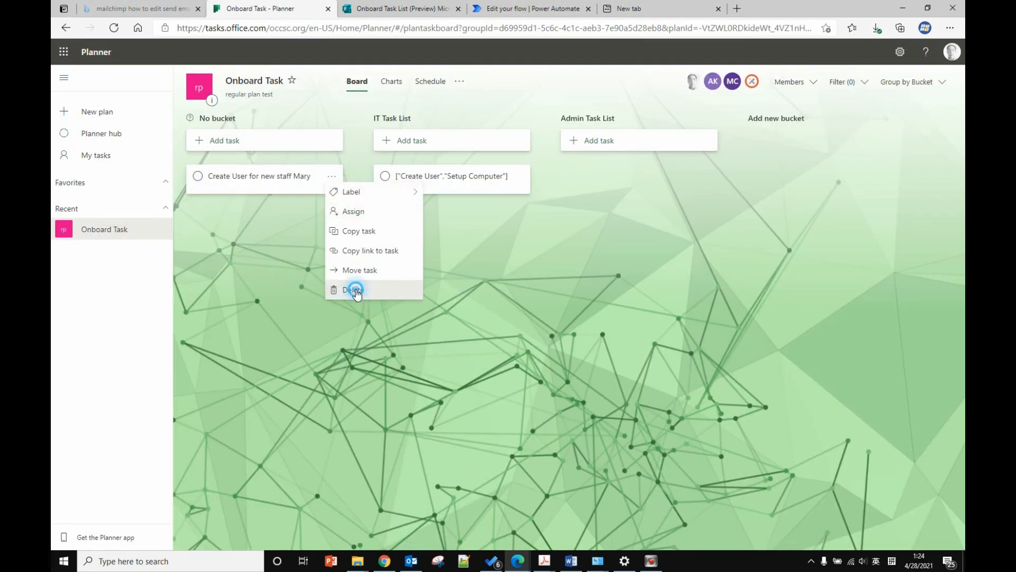
Test the flow in Power Automate with the successful trigger from 17 minutes ago, and reload the Planner board to check the created tasks.
left_click(520, 9)
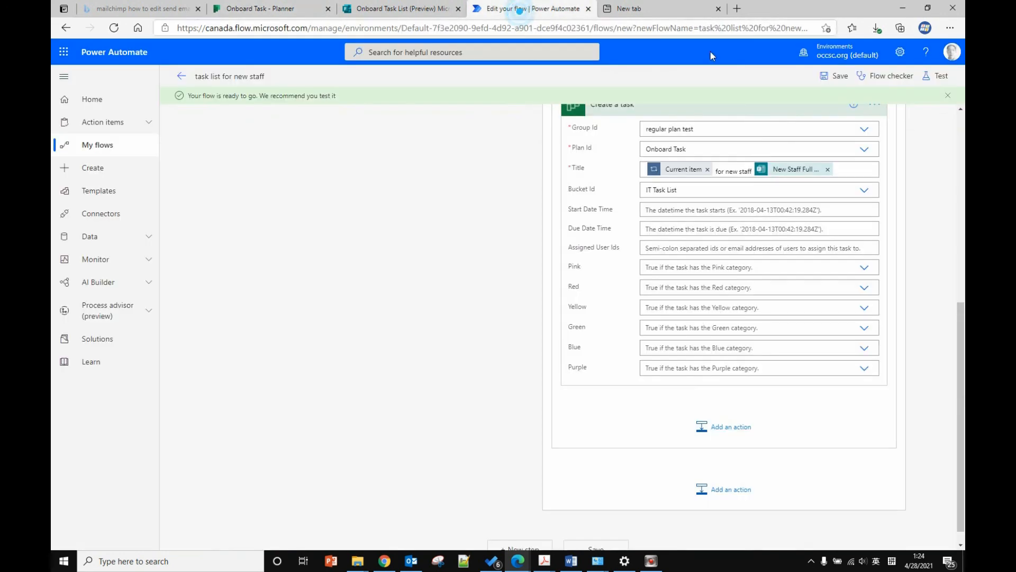
left_click(937, 76)
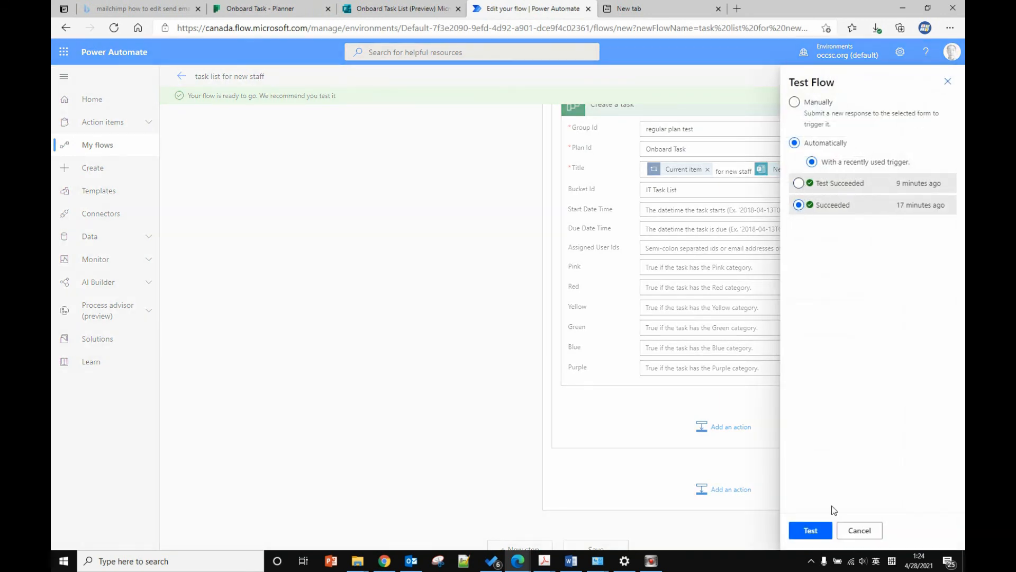
left_click(820, 532)
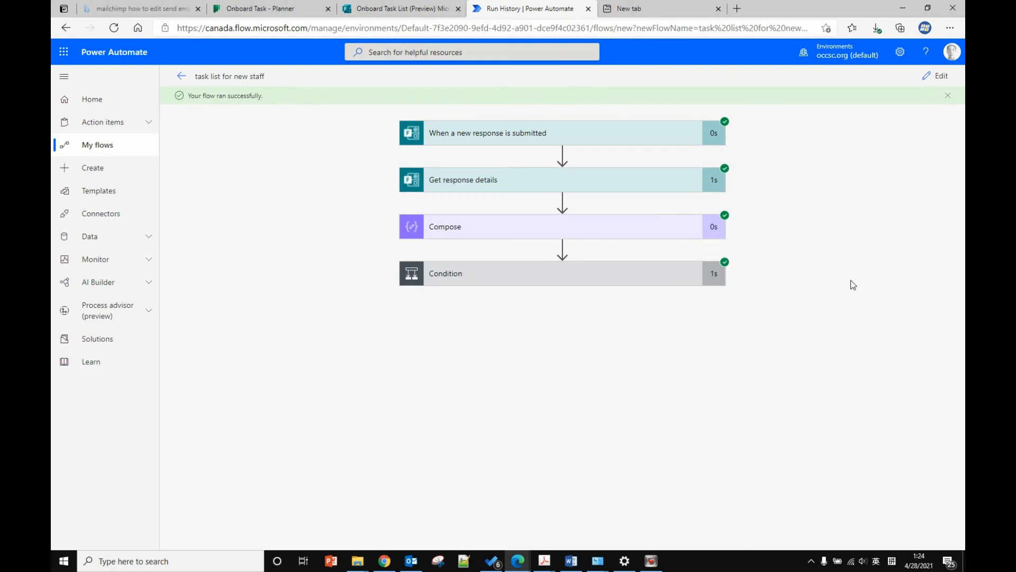
left_click(281, 9)
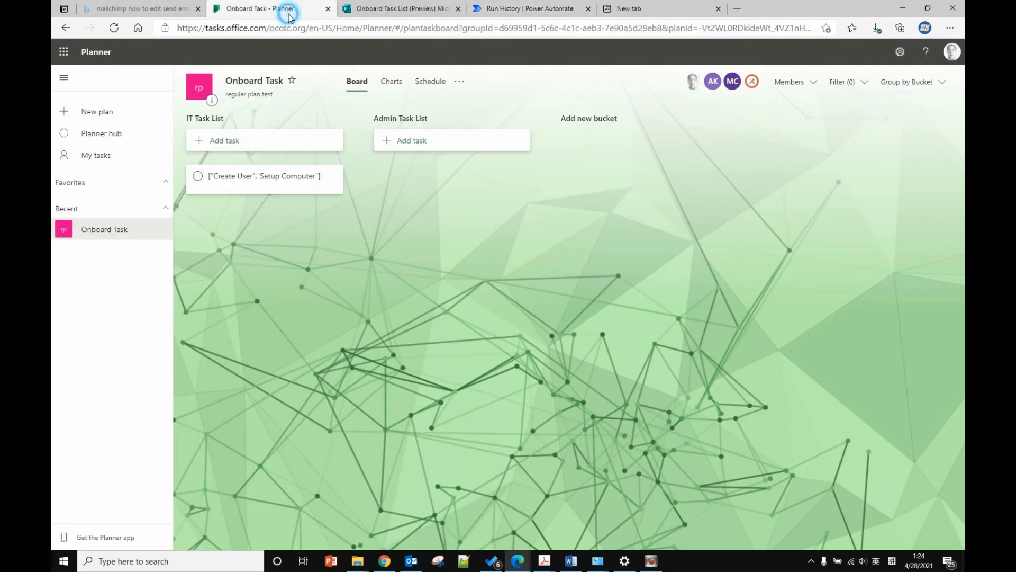
left_click(113, 28)
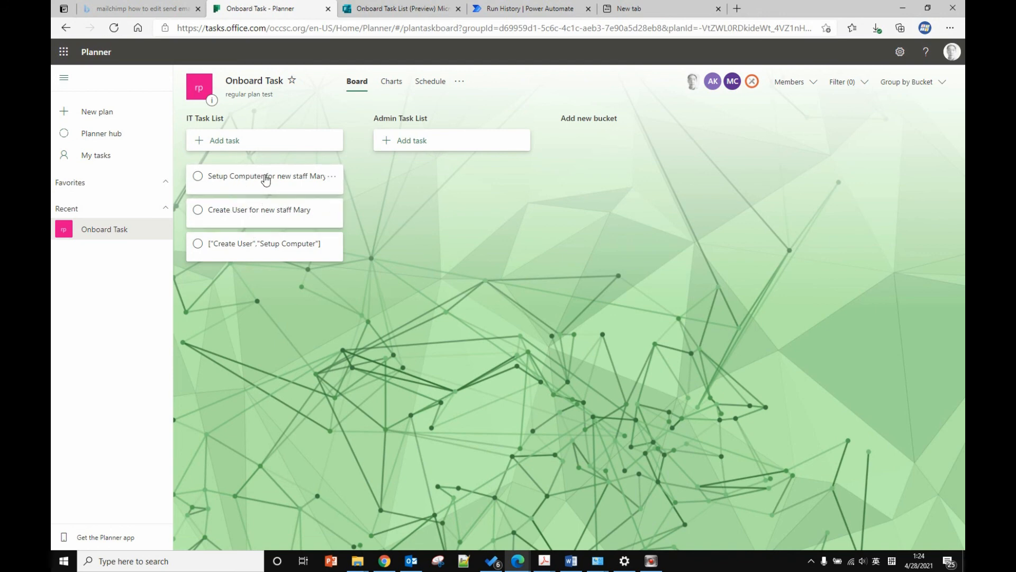
Reopen the flow for editing and examine the form's questions, the Compose input expression, and the Create a task loop in the If no branch.
left_click(532, 8)
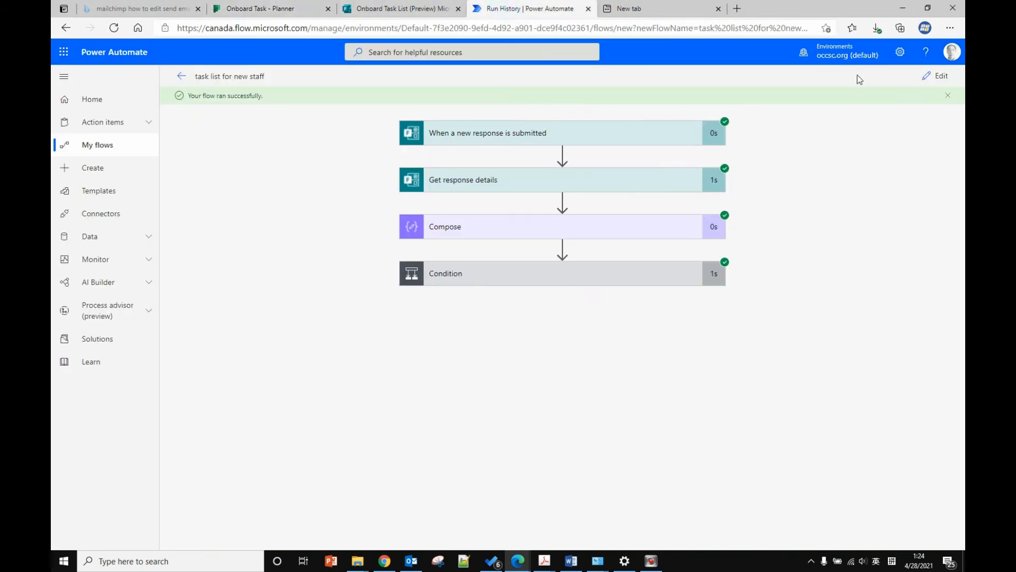
left_click(938, 75)
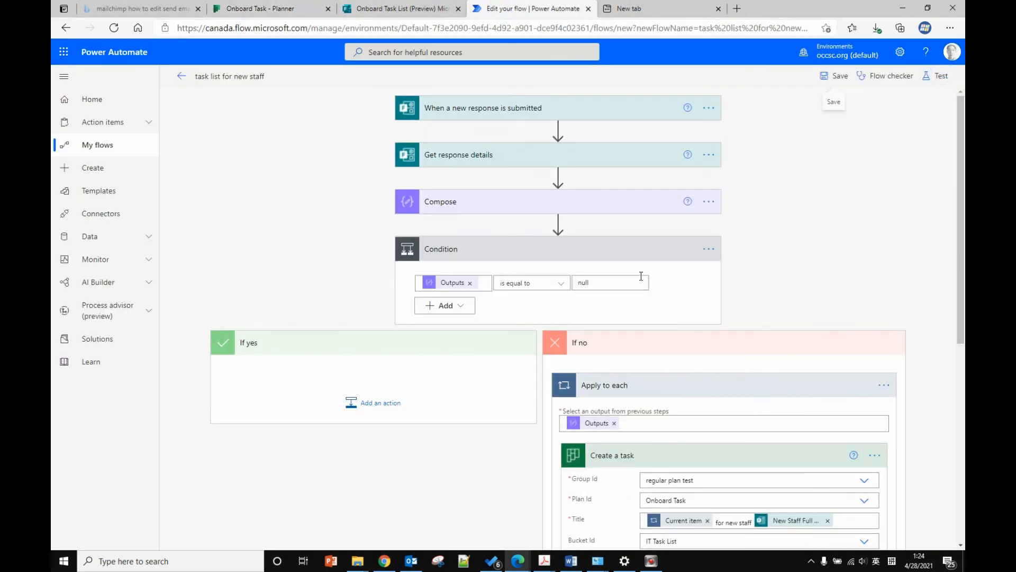
scroll(621, 236, "down", 2)
left_click(597, 179)
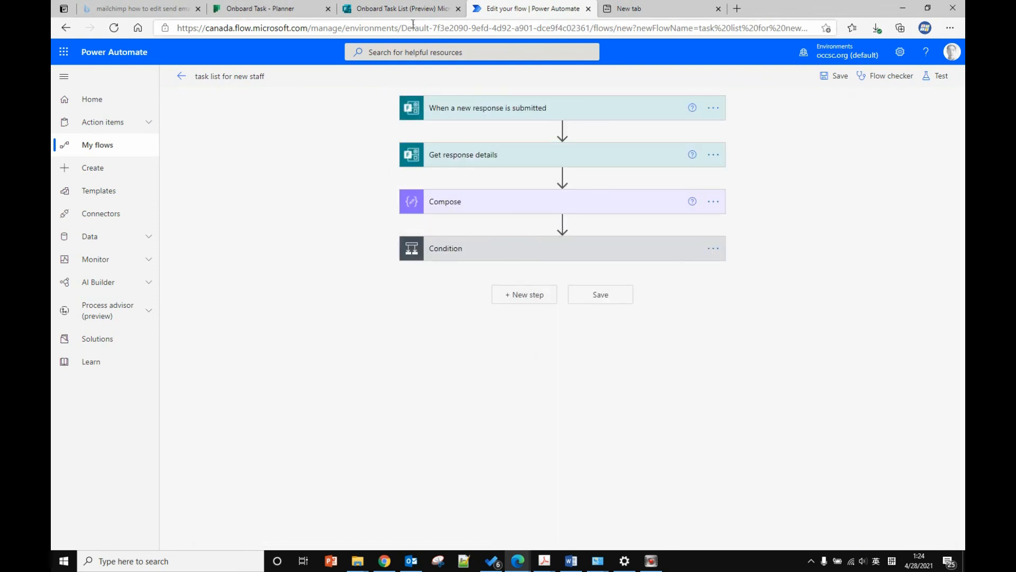
left_click(402, 8)
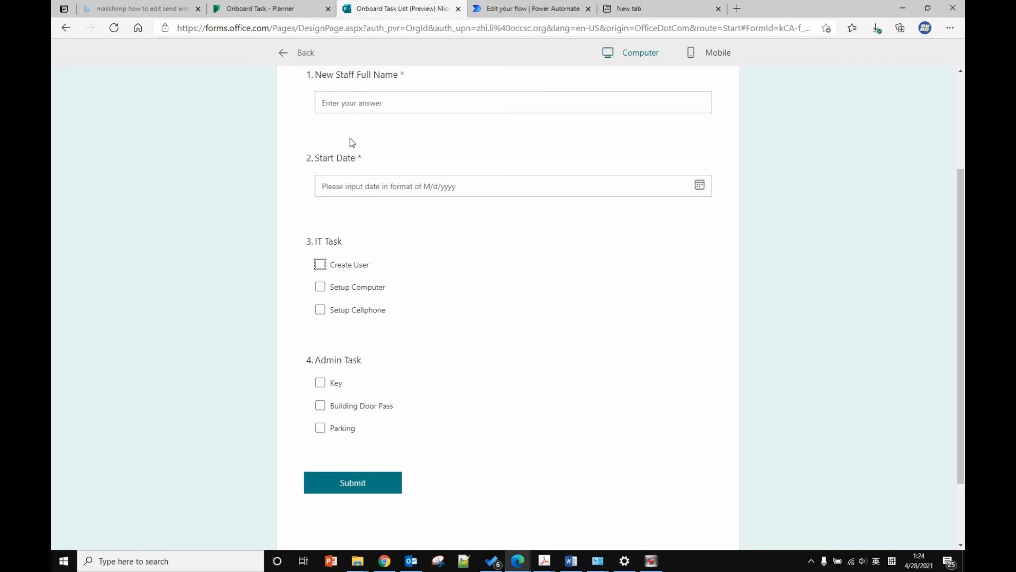
left_click(536, 8)
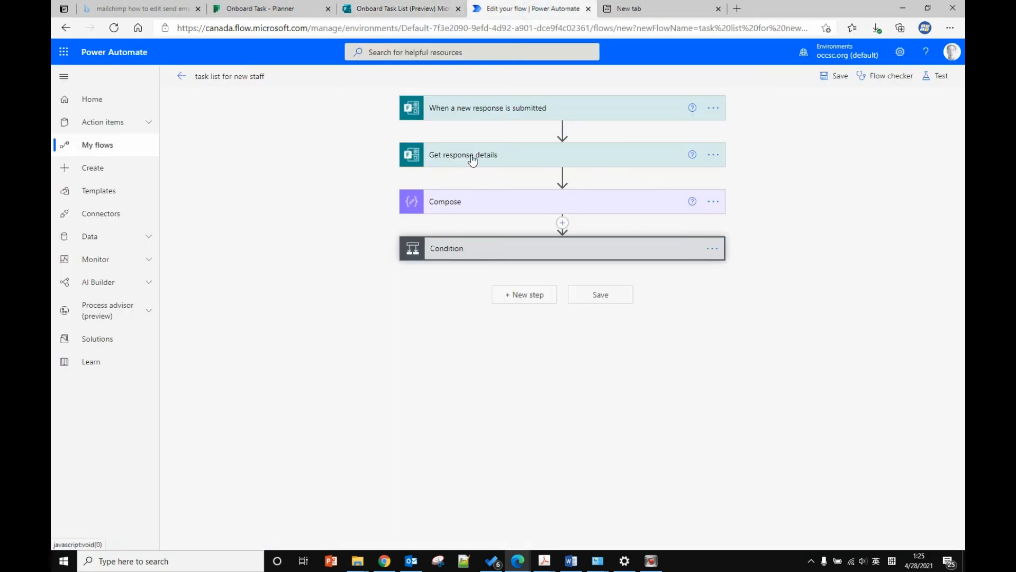
left_click(479, 202)
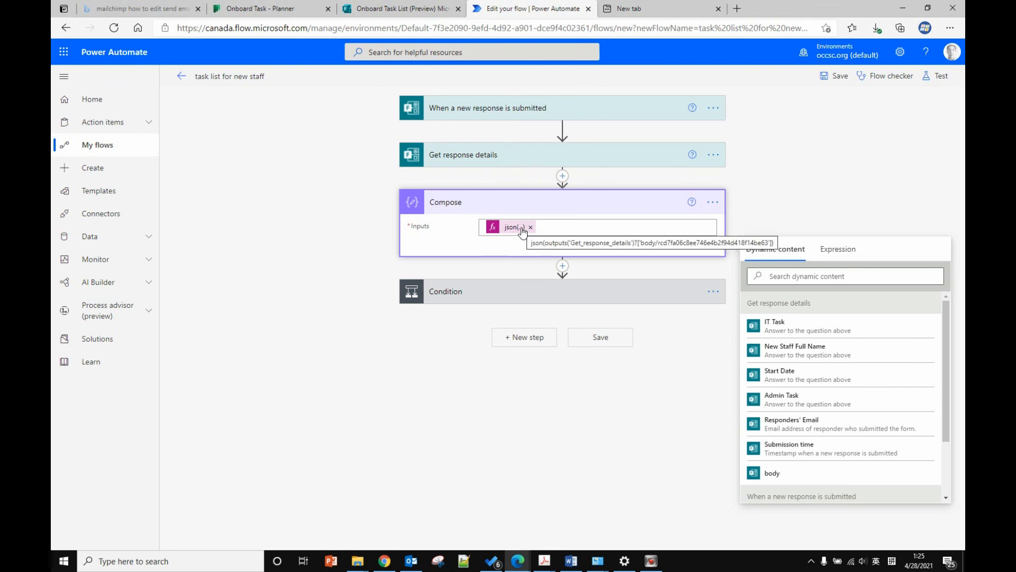
left_click(513, 288)
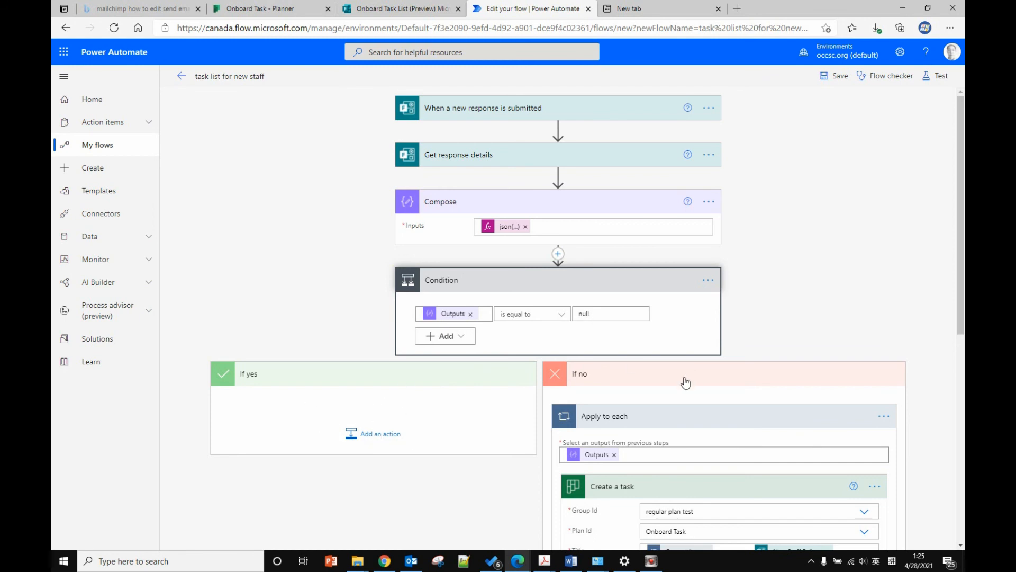
scroll(675, 417, "down", 2)
scroll(663, 379, "down", 3)
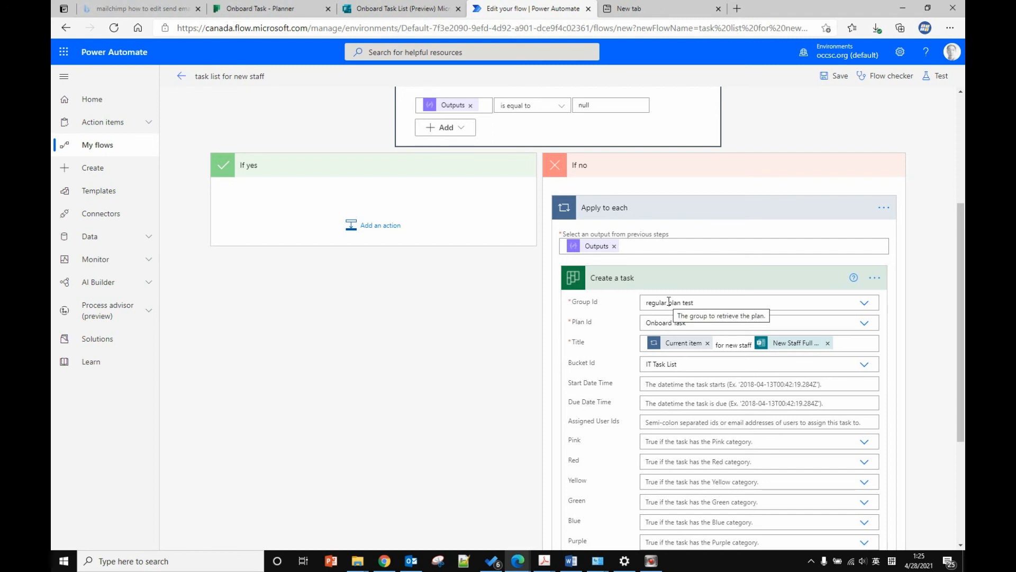
scroll(525, 317, "down", 4)
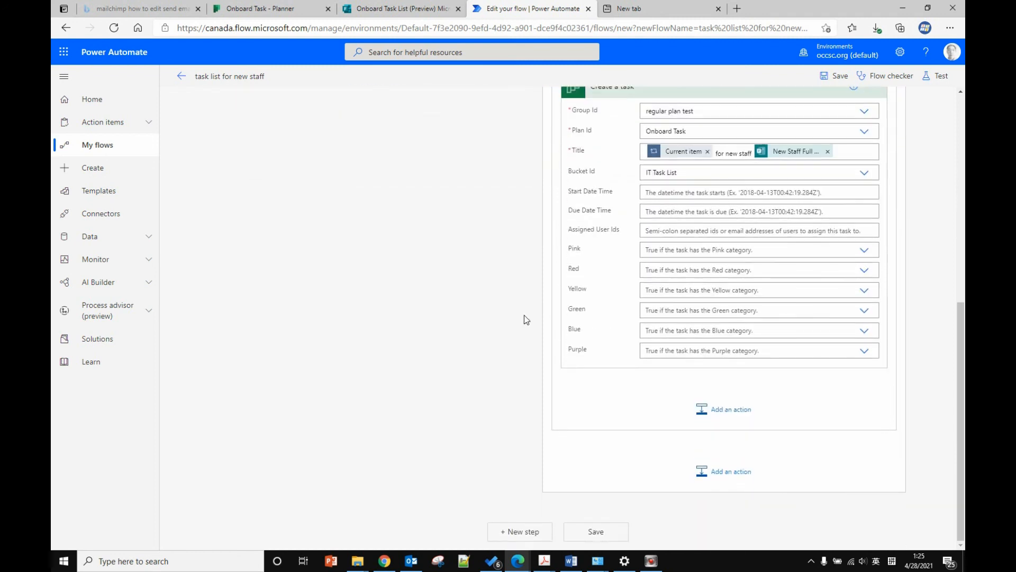